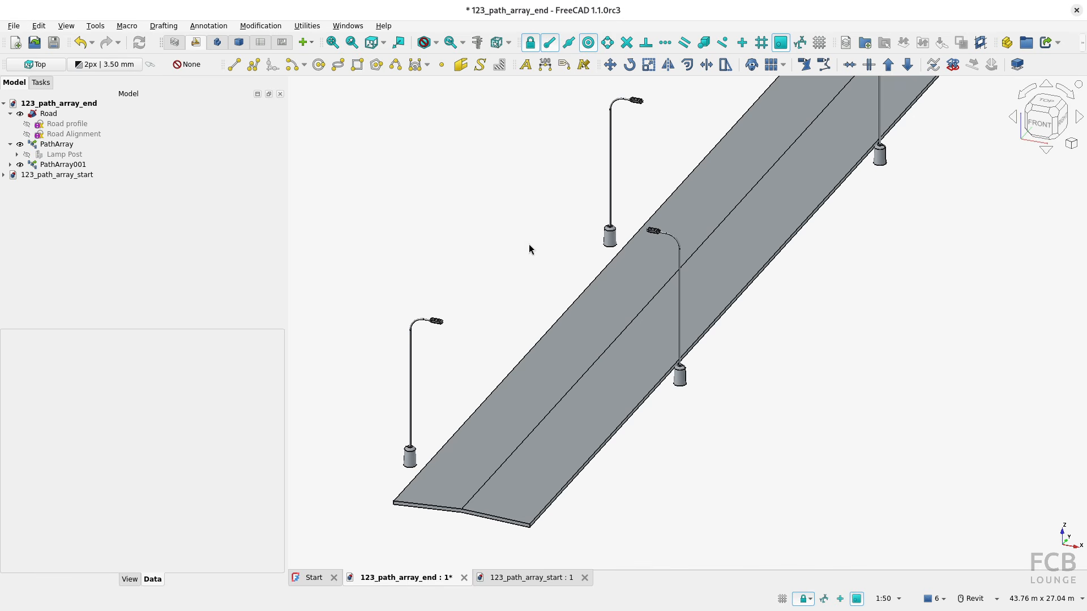
Examine the road and the lamp post path arrays along both of its sides in the finished model.
{"action": "left_click", "coordinate": [557, 368]}
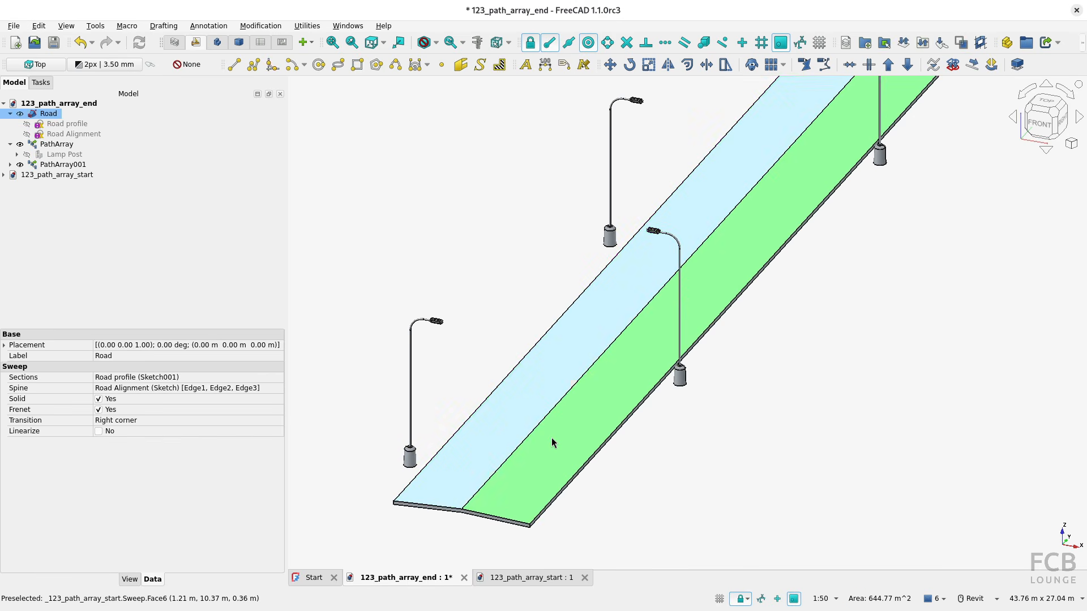
{"action": "left_click", "coordinate": [468, 400]}
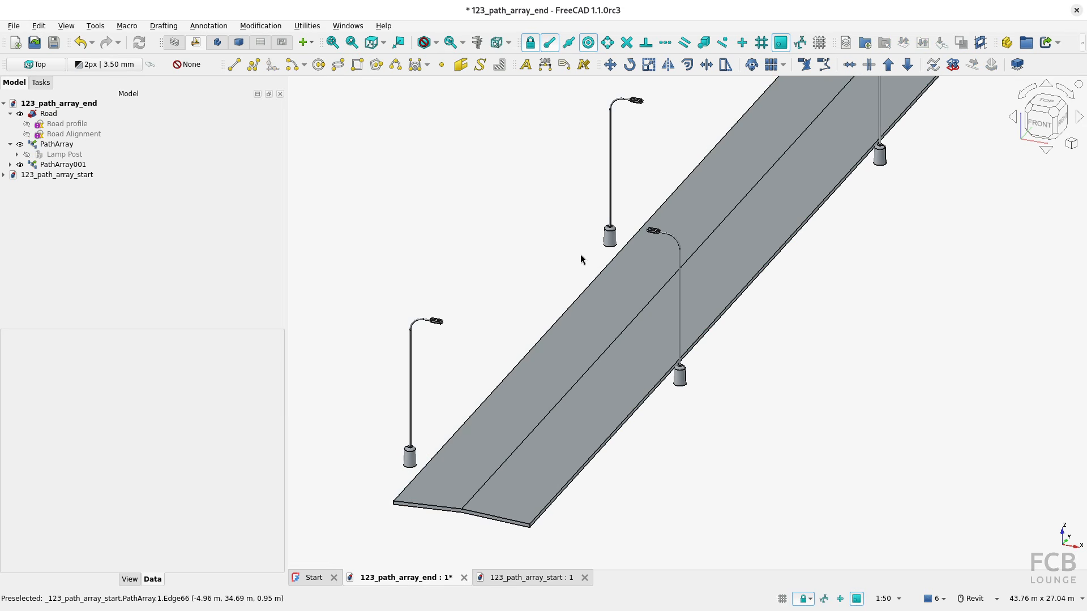
{"action": "scroll", "coordinate": [515, 330], "scroll_direction": "down", "scroll_amount": 10}
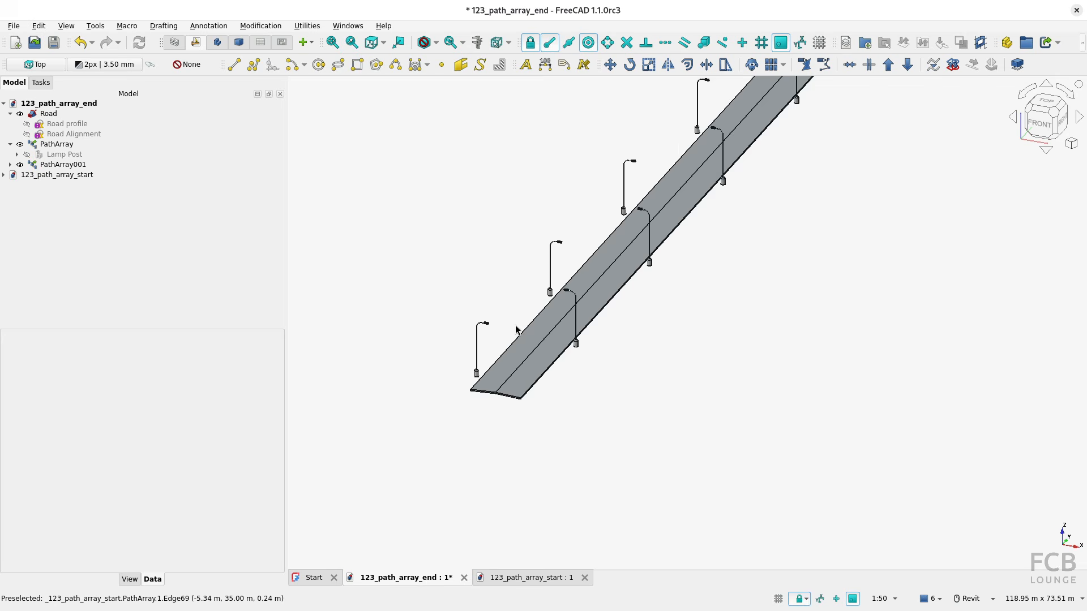
{"action": "scroll", "coordinate": [699, 322], "scroll_direction": "up", "scroll_amount": 10}
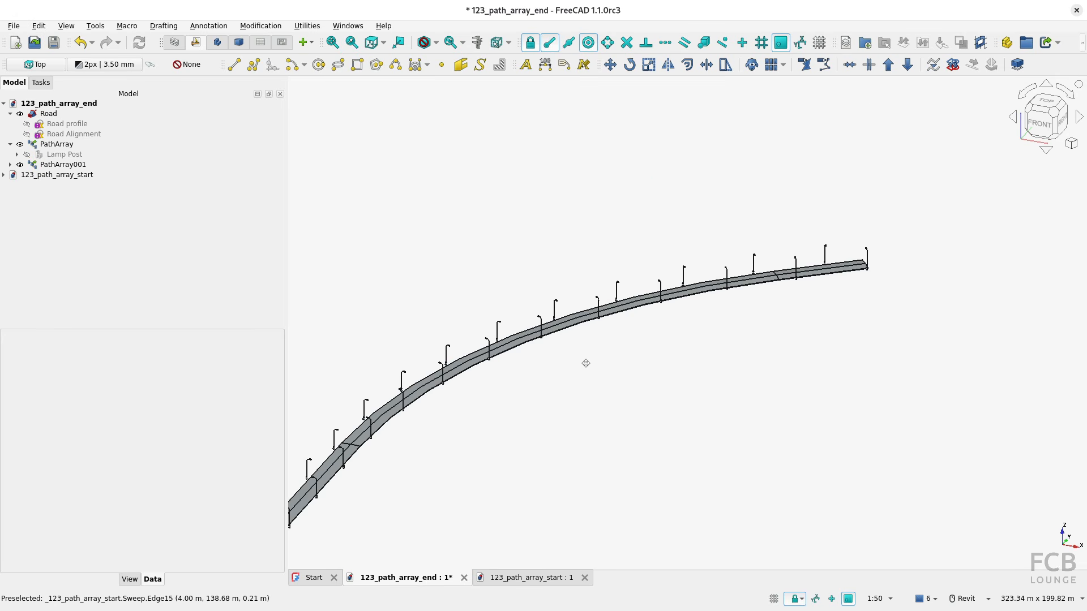
{"action": "scroll", "coordinate": [699, 323], "scroll_direction": "up", "scroll_amount": 8}
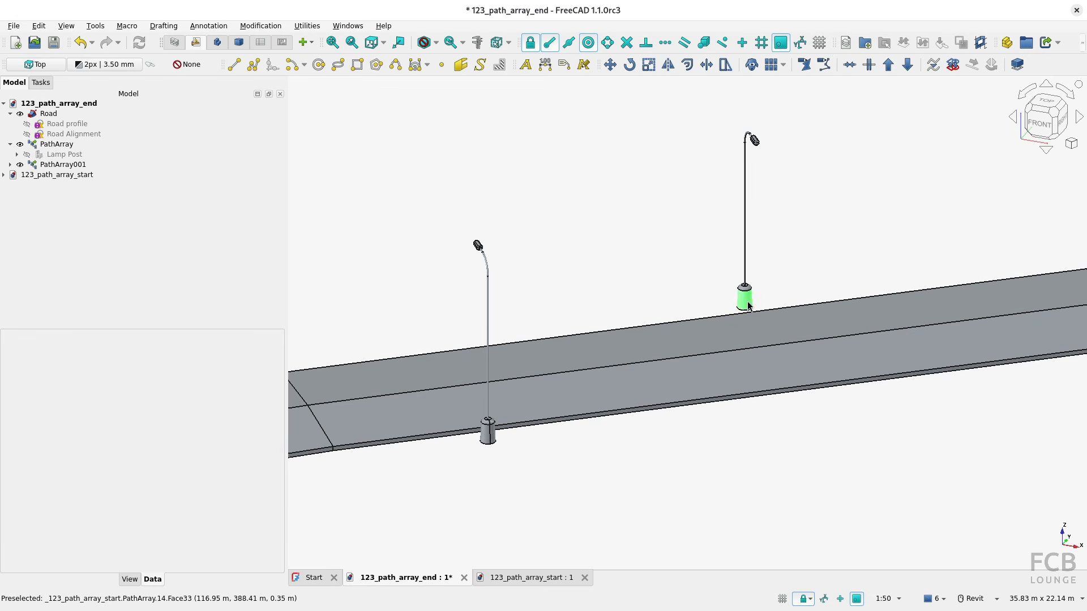
{"action": "left_click", "coordinate": [746, 295]}
{"action": "scroll", "coordinate": [747, 300], "scroll_direction": "down", "scroll_amount": 4}
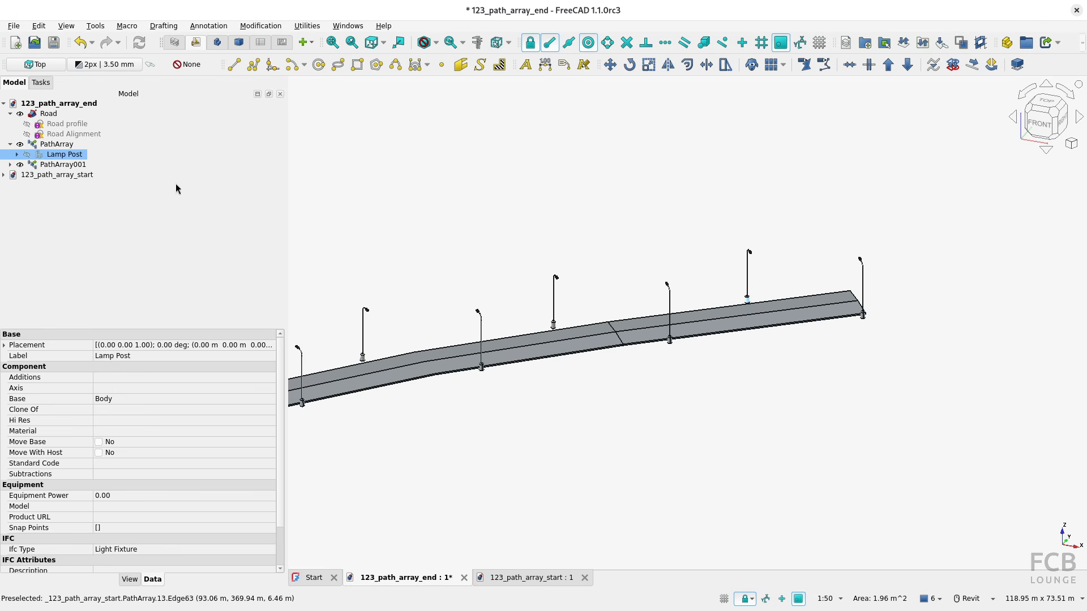
{"action": "left_click", "coordinate": [70, 164]}
{"action": "scroll", "coordinate": [503, 388], "scroll_direction": "down", "scroll_amount": 3}
{"action": "scroll", "coordinate": [505, 389], "scroll_direction": "up", "scroll_amount": 5}
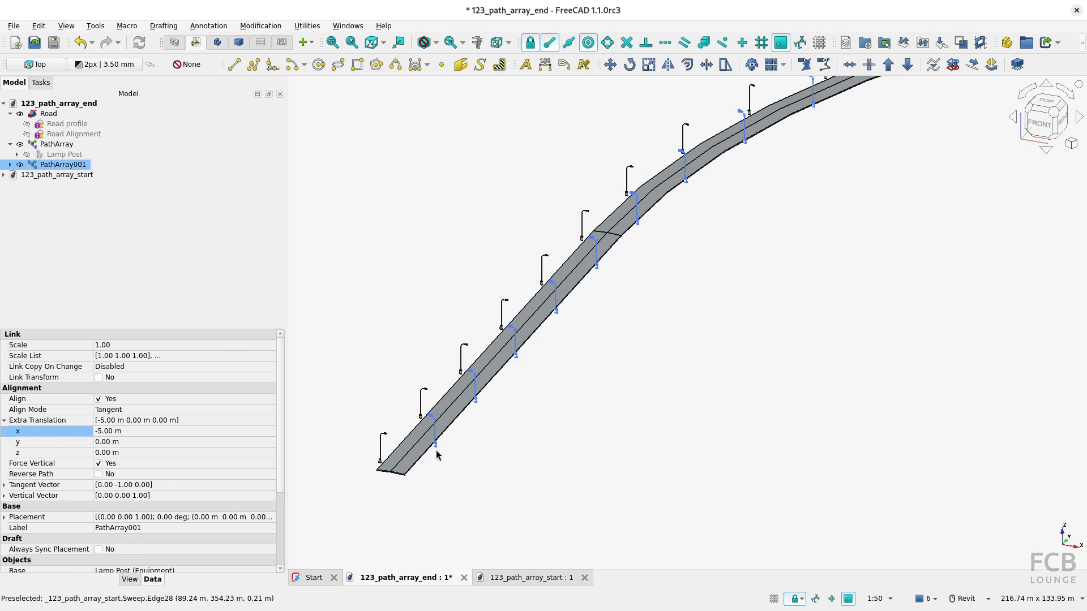
{"action": "left_click", "coordinate": [461, 447]}
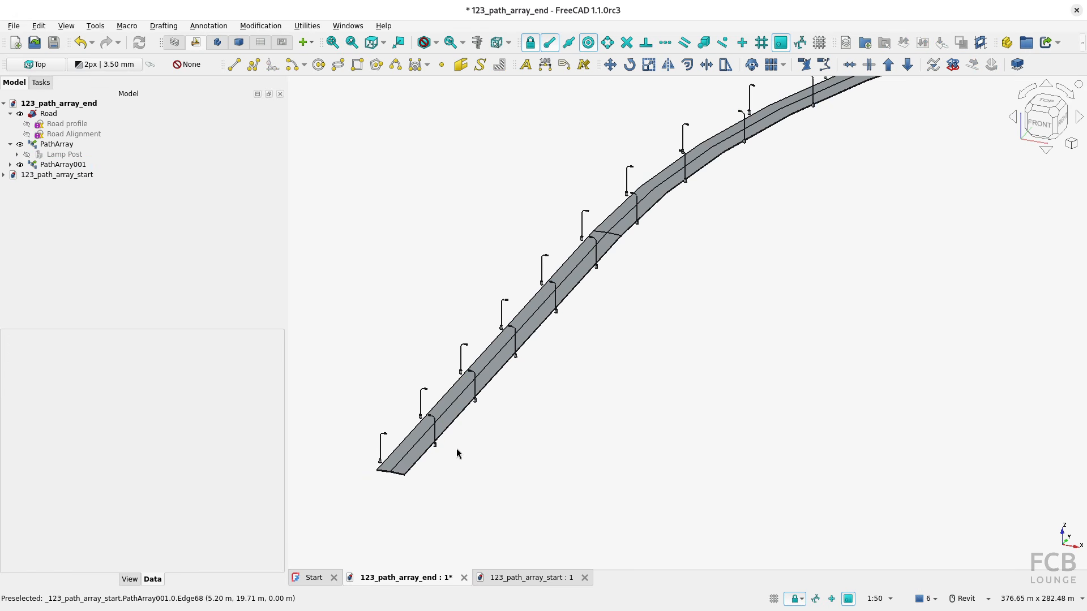
Close the 123_path_array_end document without saving its changes.
{"action": "left_click", "coordinate": [462, 578]}
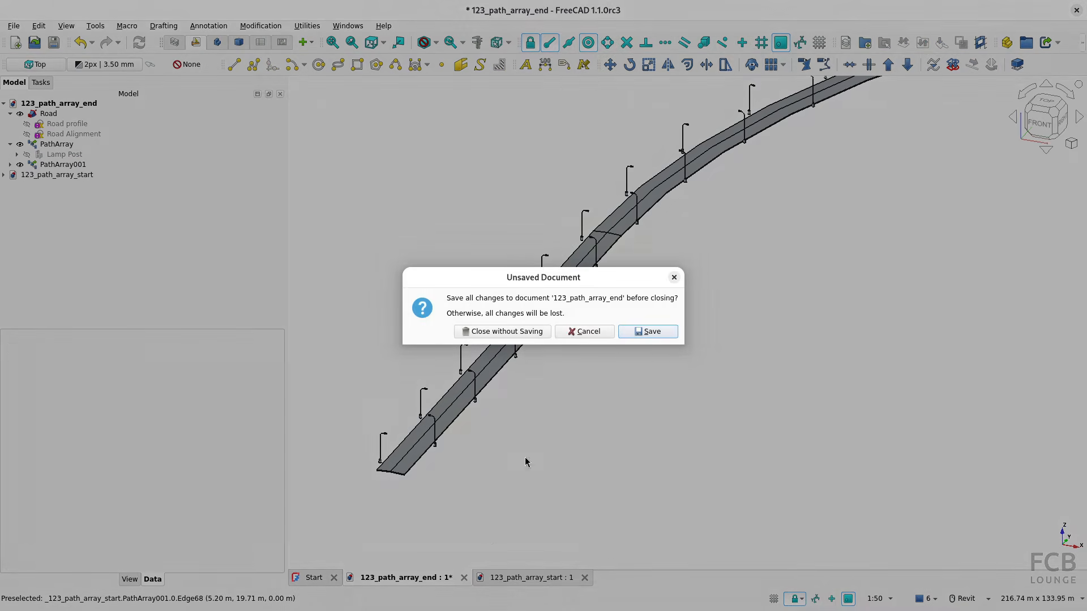
{"action": "left_click", "coordinate": [501, 332]}
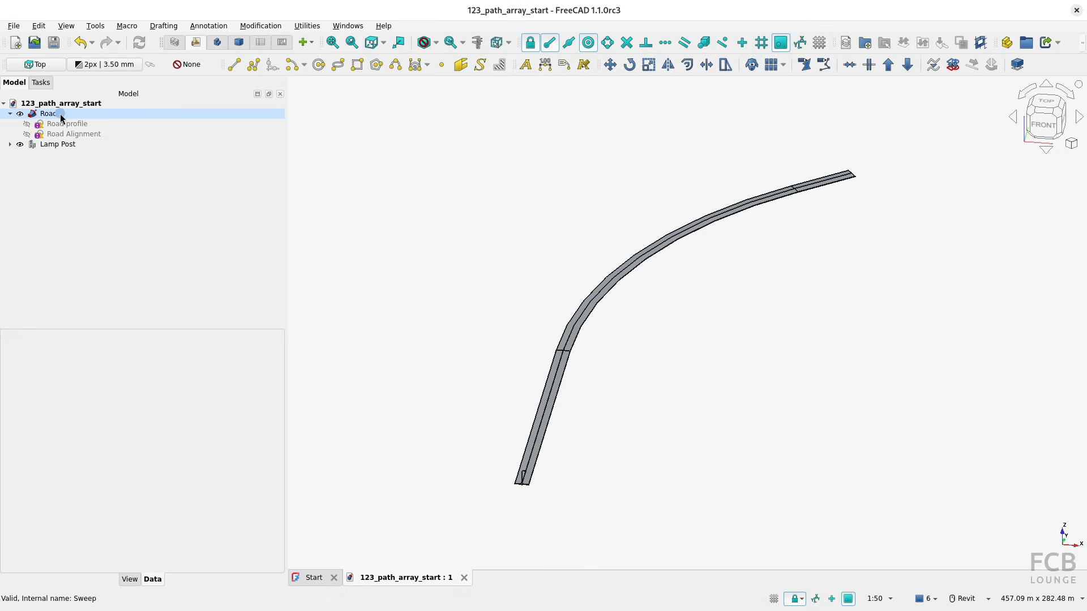
Inspect the single Lamp Post at the start of the road and look through the available array commands.
{"action": "left_click", "coordinate": [70, 146]}
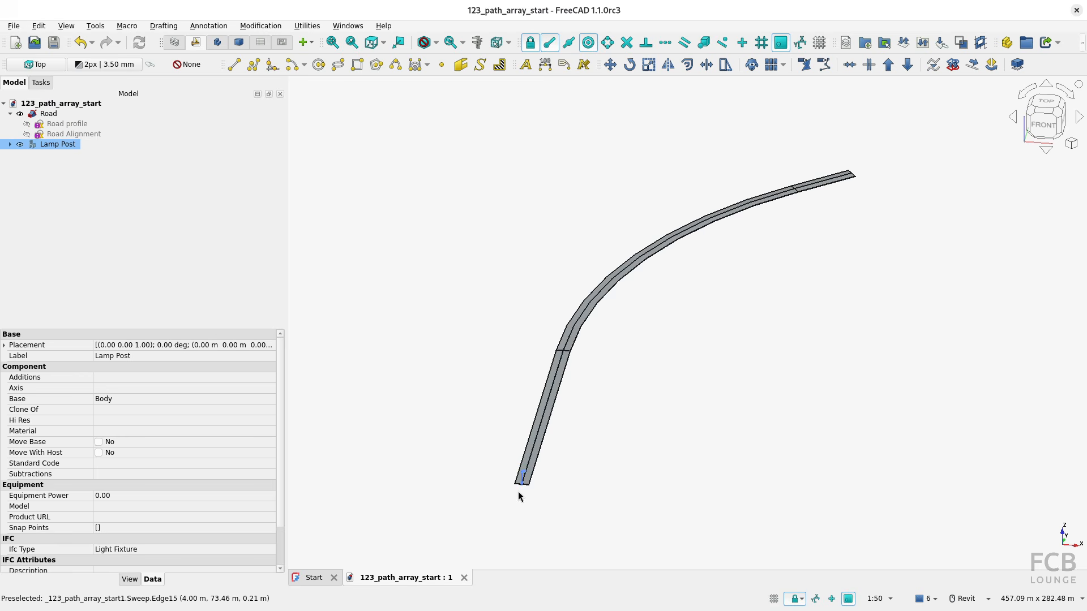
{"action": "scroll", "coordinate": [518, 491], "scroll_direction": "up", "scroll_amount": 10}
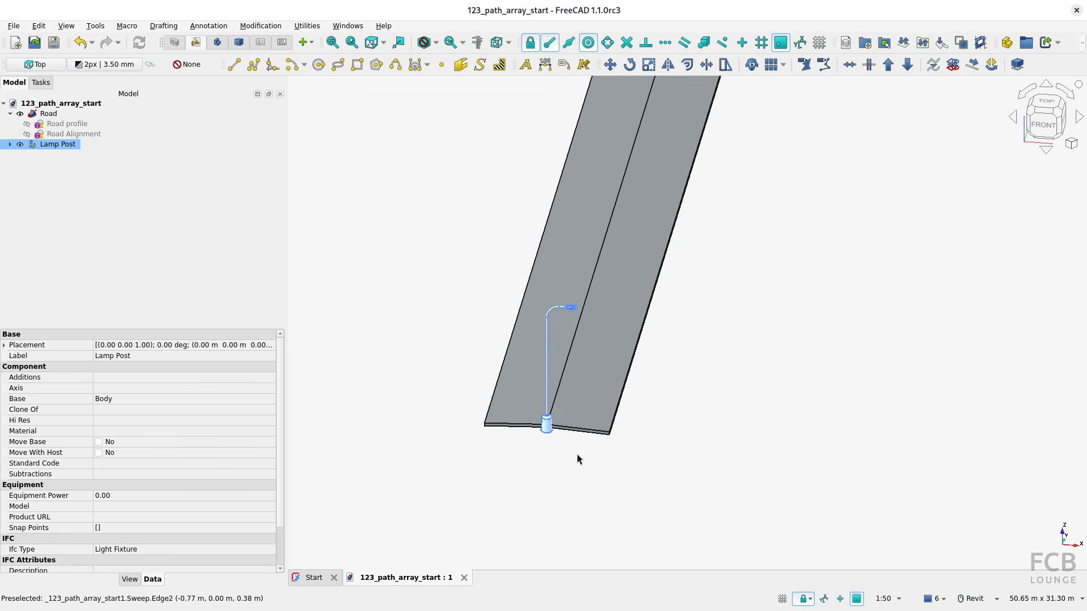
{"action": "left_click", "coordinate": [572, 474]}
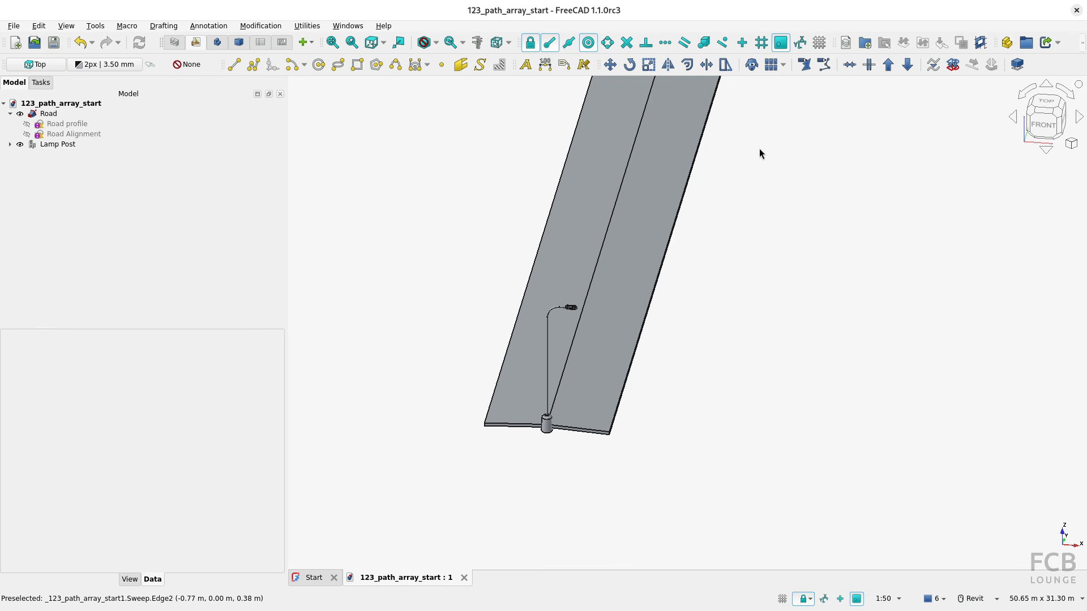
{"action": "left_click", "coordinate": [782, 66]}
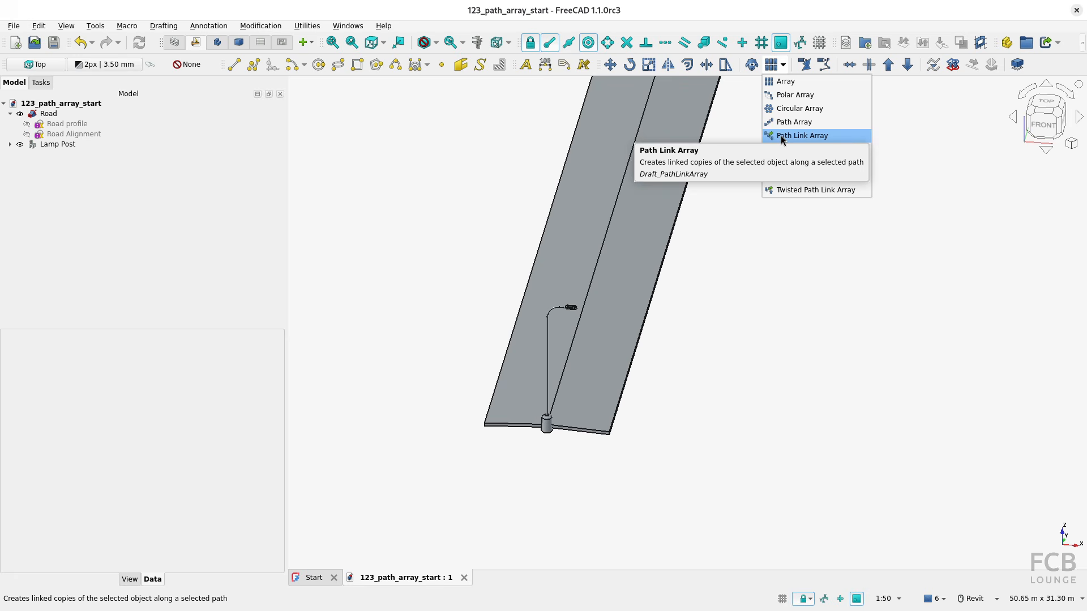
{"action": "left_click", "coordinate": [679, 325]}
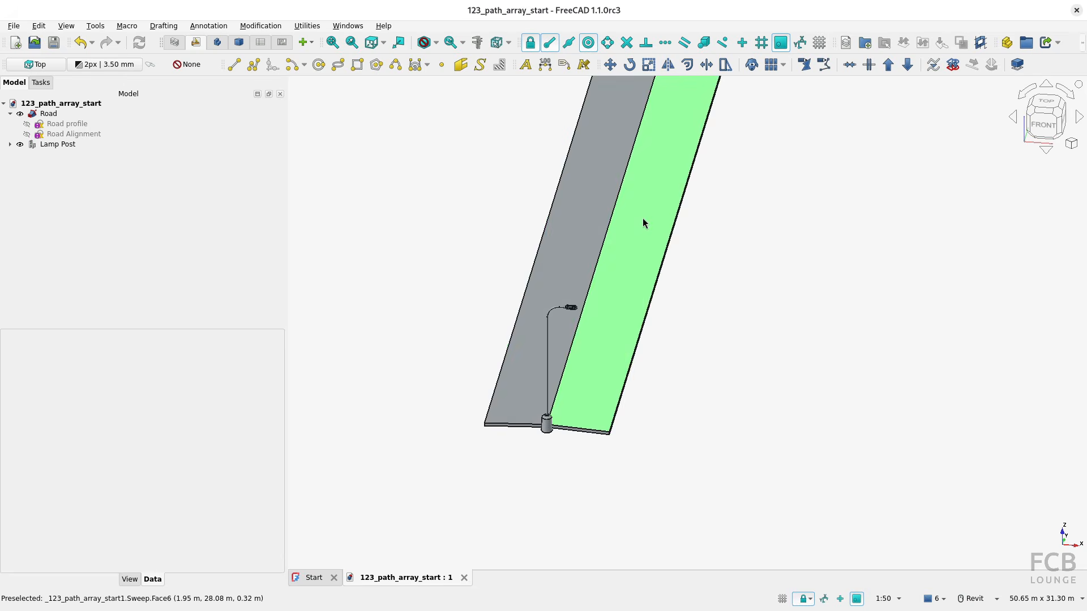
Examine the segments of the Road Alignment sketch with the road temporarily hidden.
{"action": "left_click", "coordinate": [54, 145]}
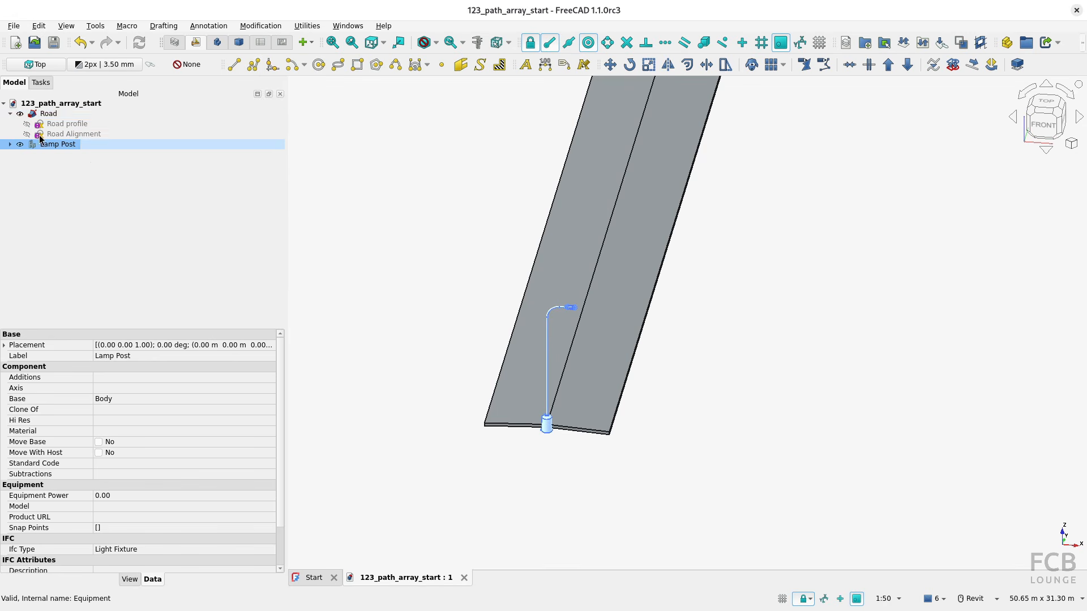
{"action": "left_click", "coordinate": [20, 114]}
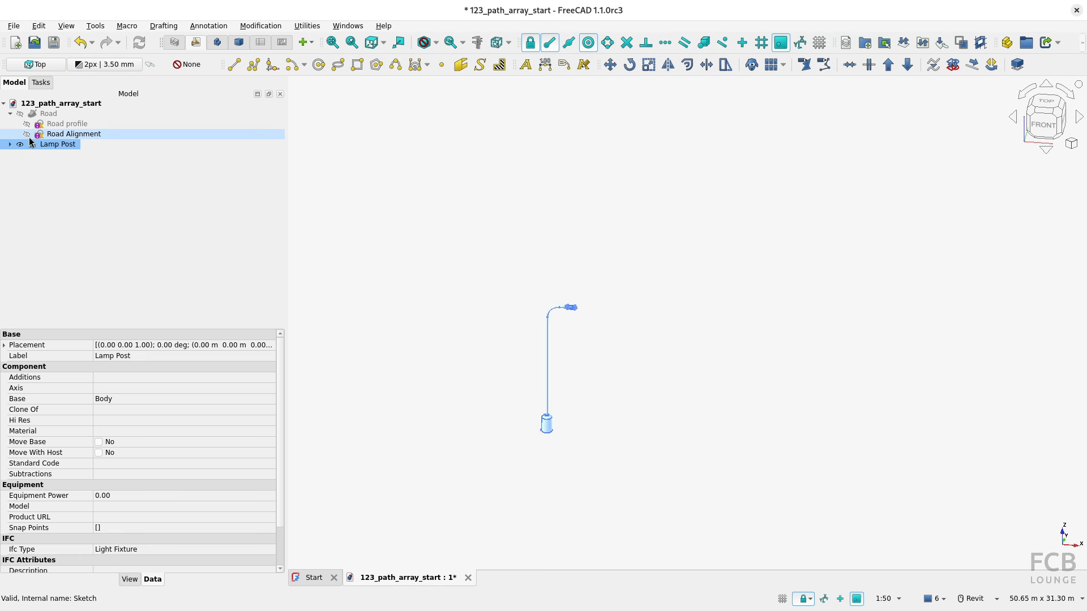
{"action": "left_click", "coordinate": [27, 134]}
{"action": "scroll", "coordinate": [539, 256], "scroll_direction": "down", "scroll_amount": 3}
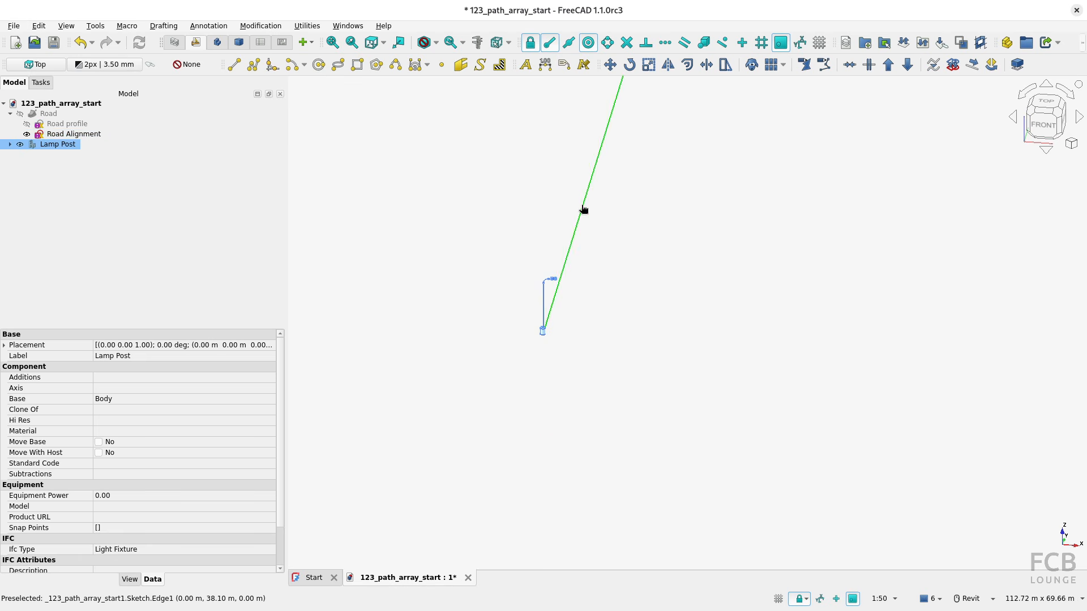
{"action": "left_click", "coordinate": [580, 210]}
{"action": "scroll", "coordinate": [623, 205], "scroll_direction": "down", "scroll_amount": 5}
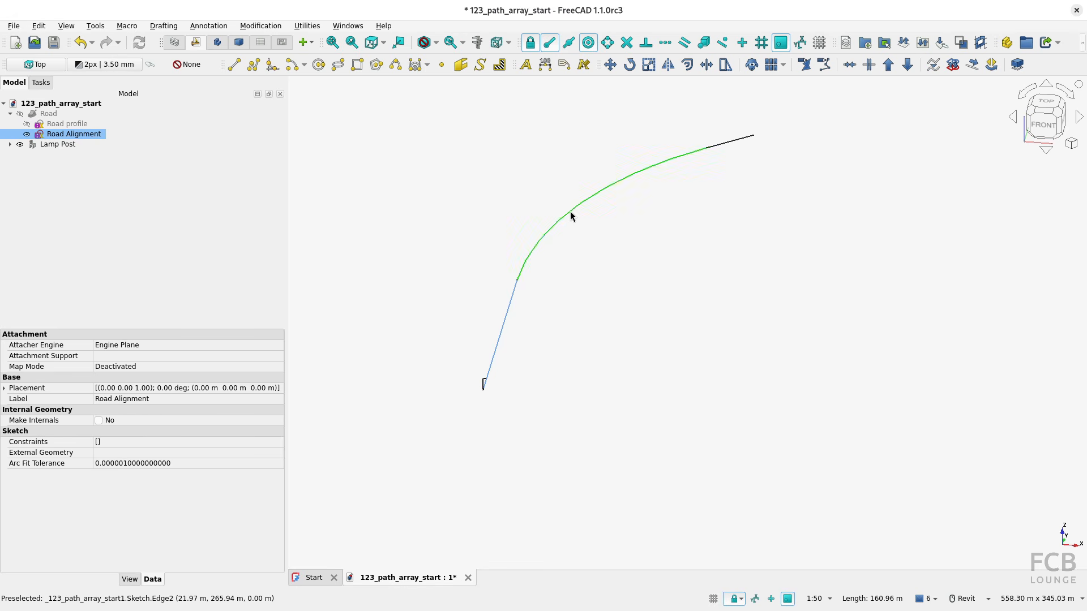
{"action": "left_click", "coordinate": [722, 145]}
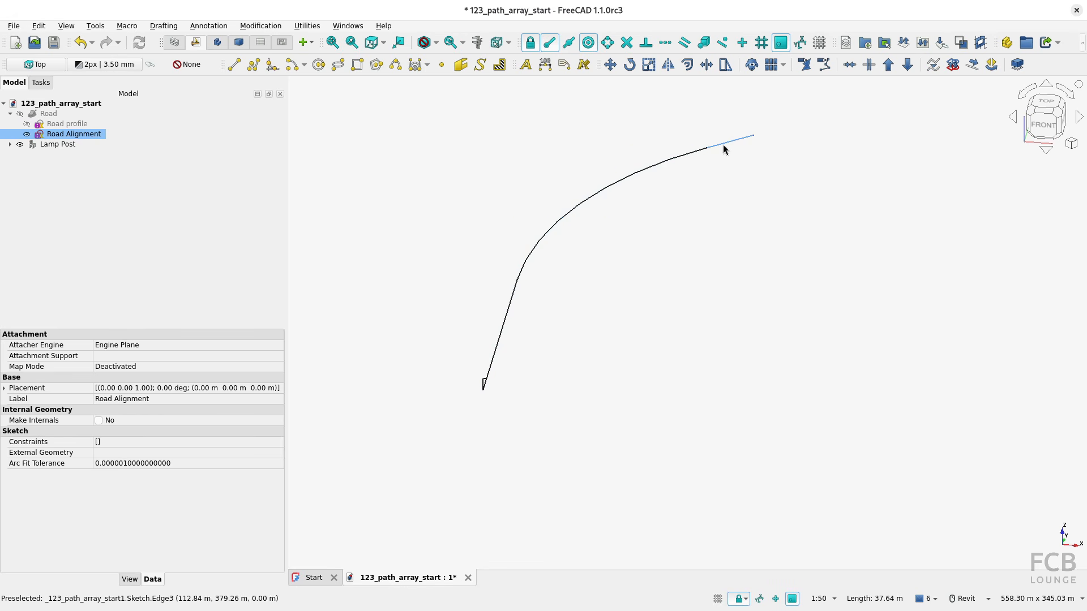
{"action": "scroll", "coordinate": [494, 392], "scroll_direction": "up", "scroll_amount": 8}
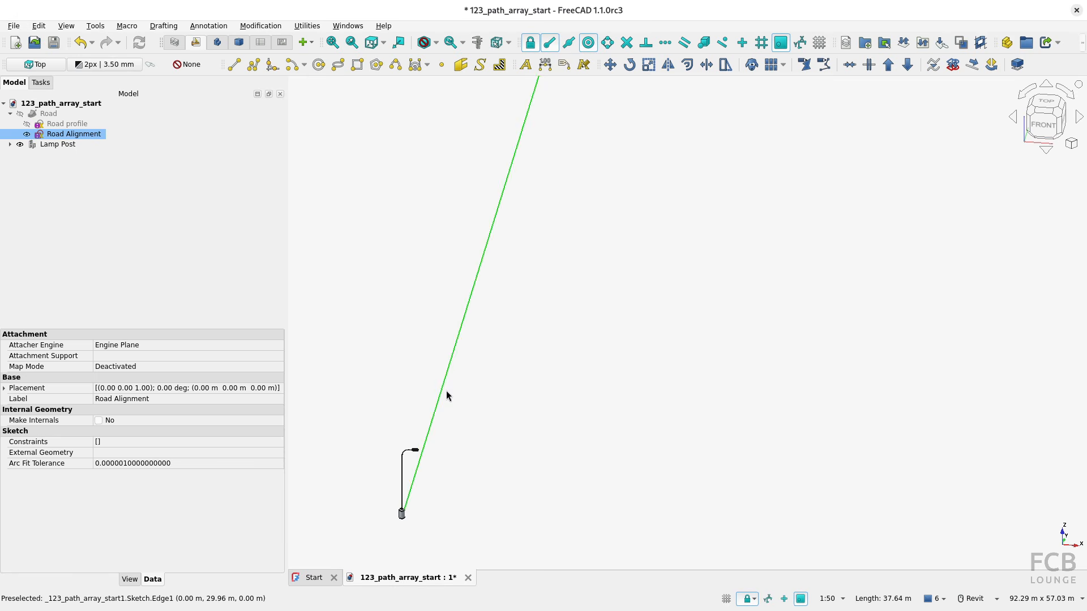
{"action": "left_click", "coordinate": [27, 134]}
{"action": "left_click", "coordinate": [20, 116]}
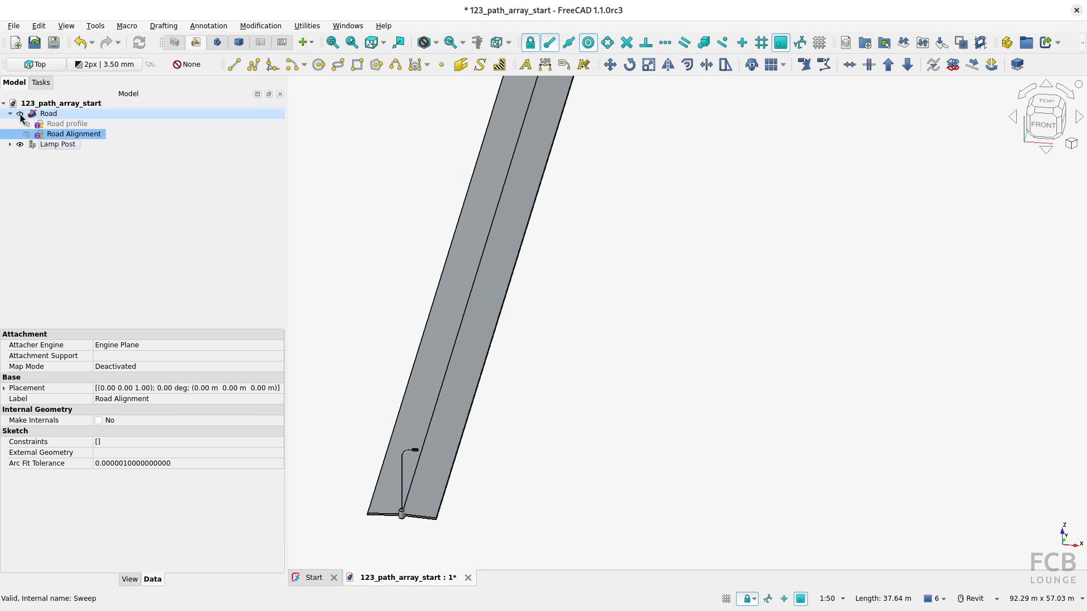
Create a Path Link Array of the Lamp Post along the Road Alignment sketch.
{"action": "middle_click_drag", "start_coordinate": [476, 512], "coordinate": [506, 472]}
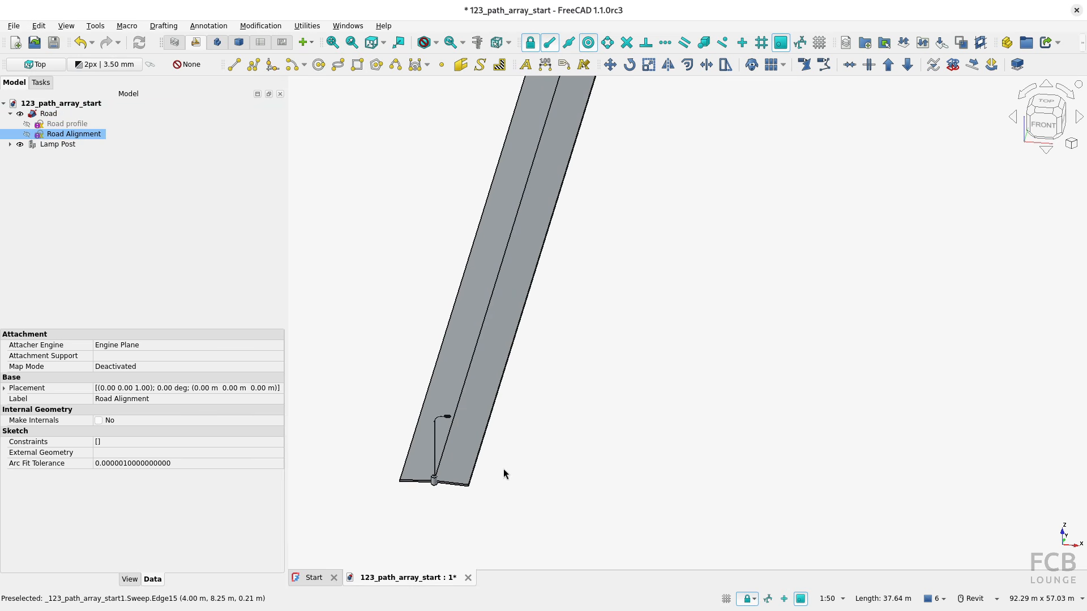
{"action": "scroll", "coordinate": [504, 470], "scroll_direction": "up", "scroll_amount": 1}
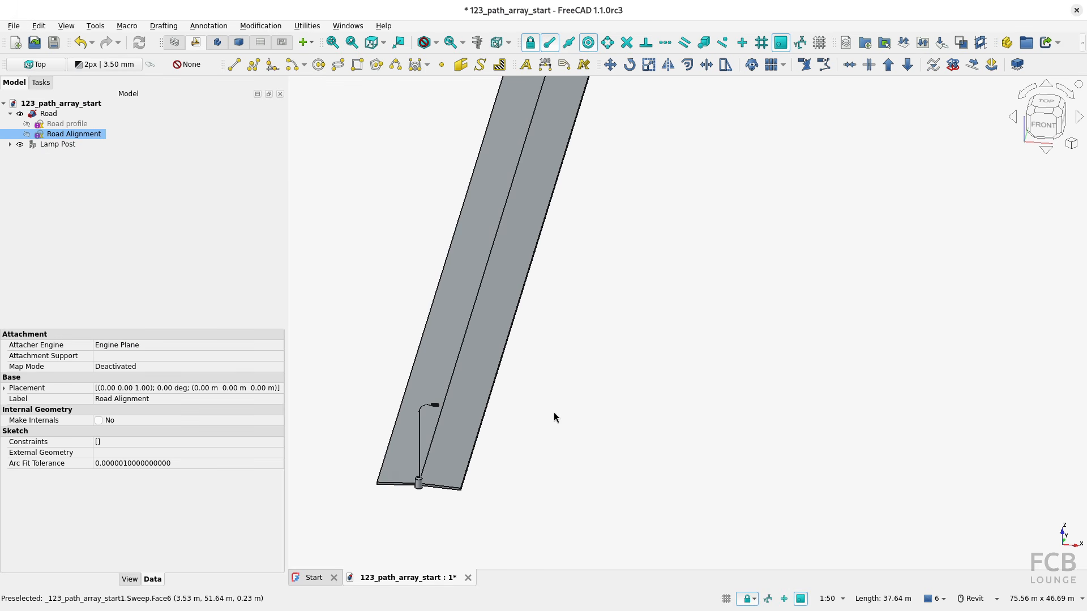
{"action": "left_click", "coordinate": [60, 146]}
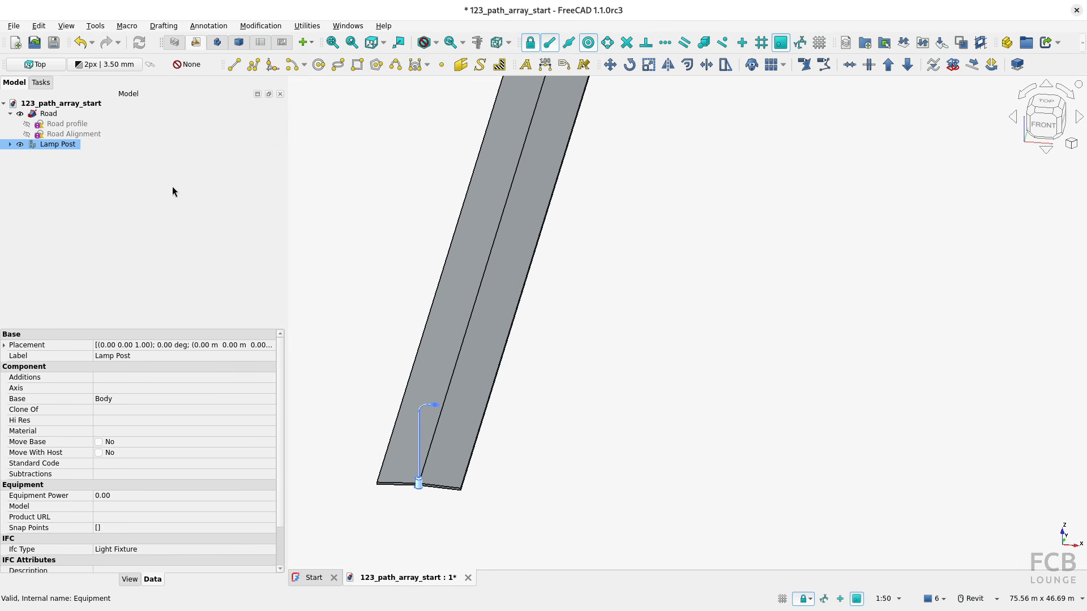
{"action": "left_click", "coordinate": [82, 136], "text": "ctrl"}
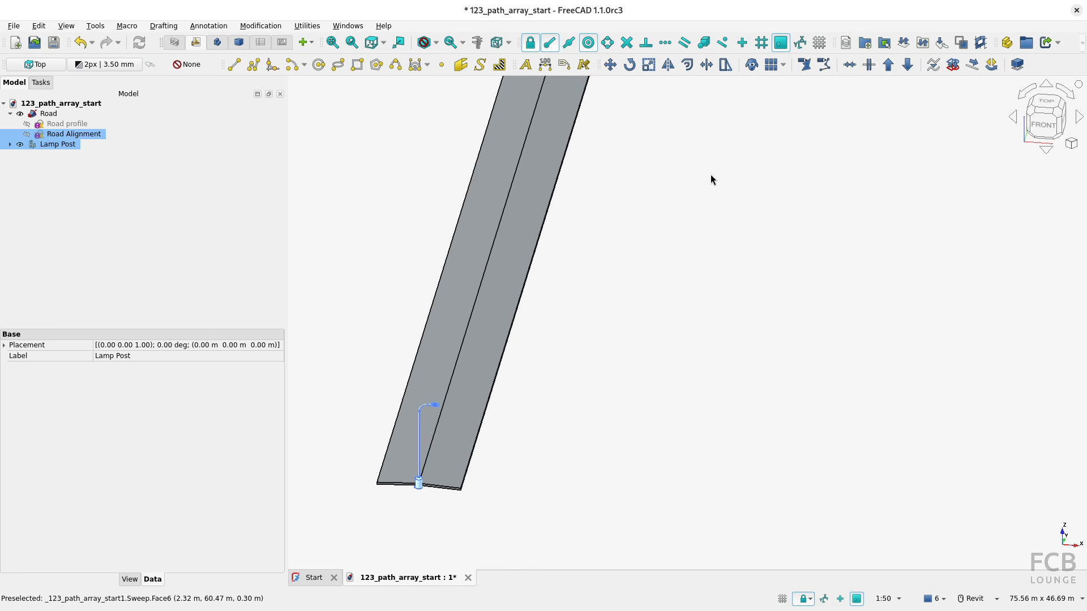
{"action": "left_click", "coordinate": [784, 66]}
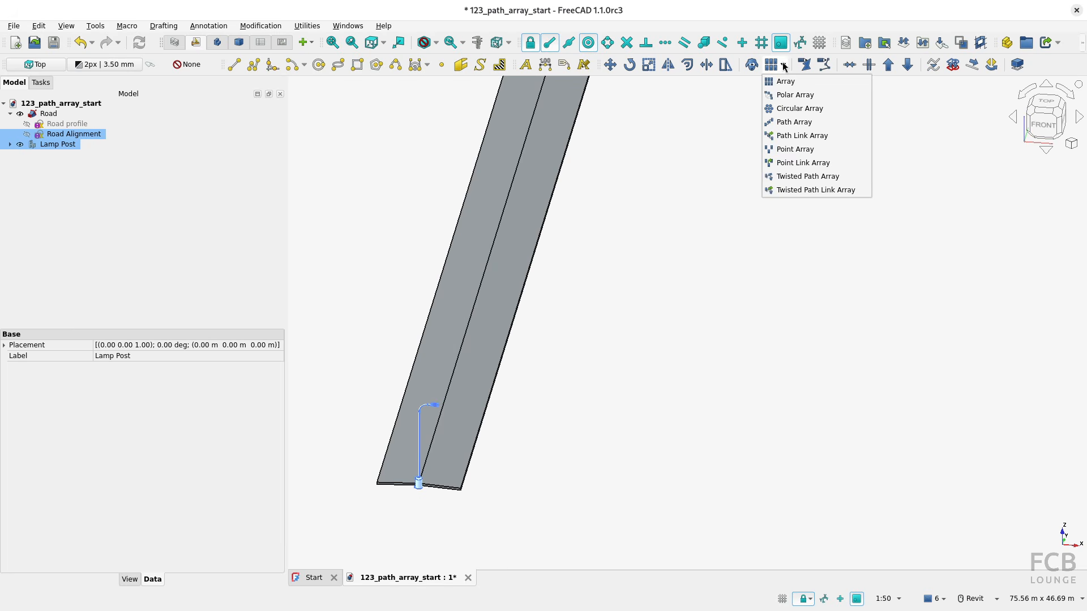
{"action": "left_click", "coordinate": [801, 136]}
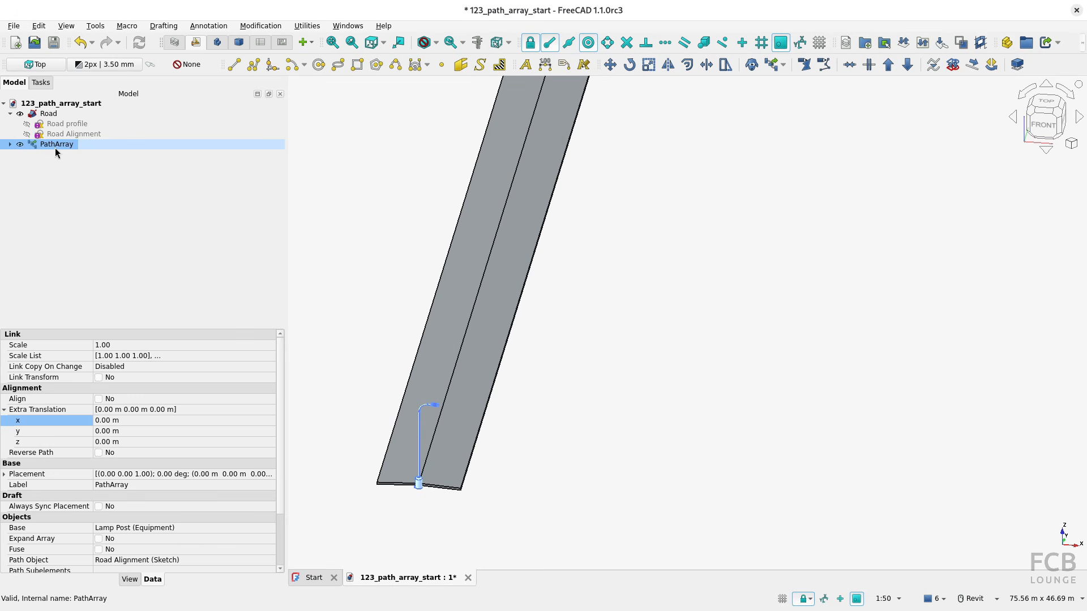
Inspect the arrayed lamp posts along the road, the array's source object in the model tree and the PathArray properties.
{"action": "scroll", "coordinate": [475, 254], "scroll_direction": "down", "scroll_amount": 6}
{"action": "middle_click_drag", "start_coordinate": [538, 227], "coordinate": [515, 357]}
{"action": "scroll", "coordinate": [524, 317], "scroll_direction": "down", "scroll_amount": 3}
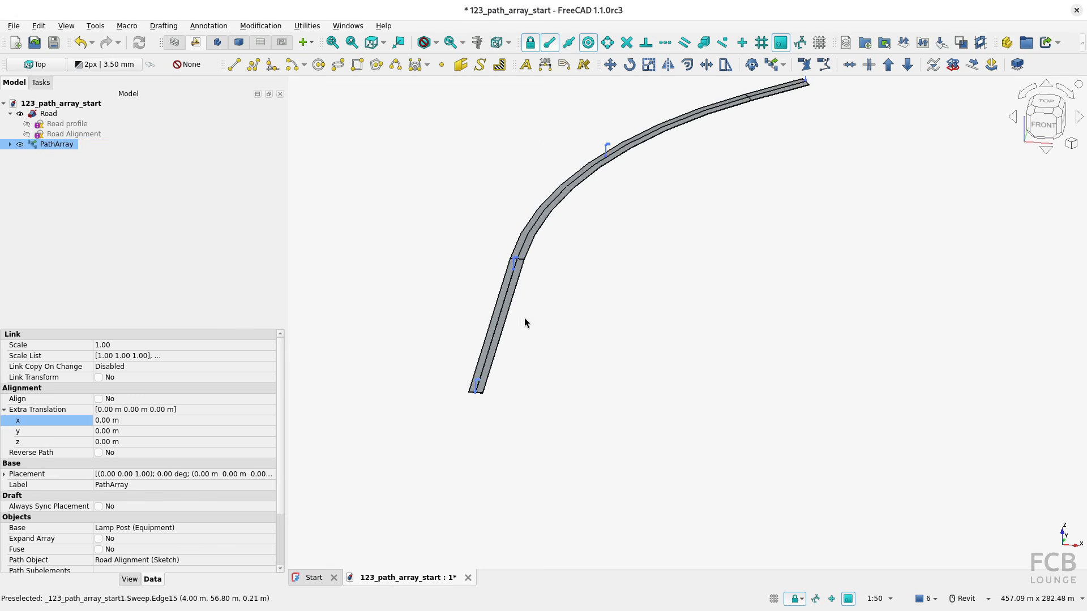
{"action": "middle_click_drag", "start_coordinate": [566, 292], "coordinate": [490, 364]}
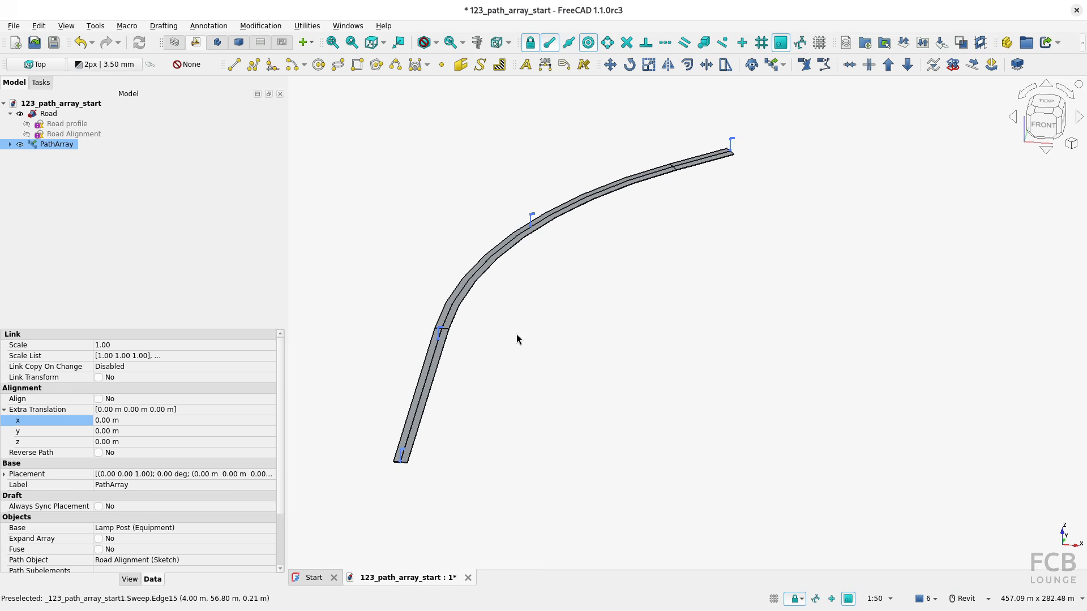
{"action": "left_click", "coordinate": [473, 398]}
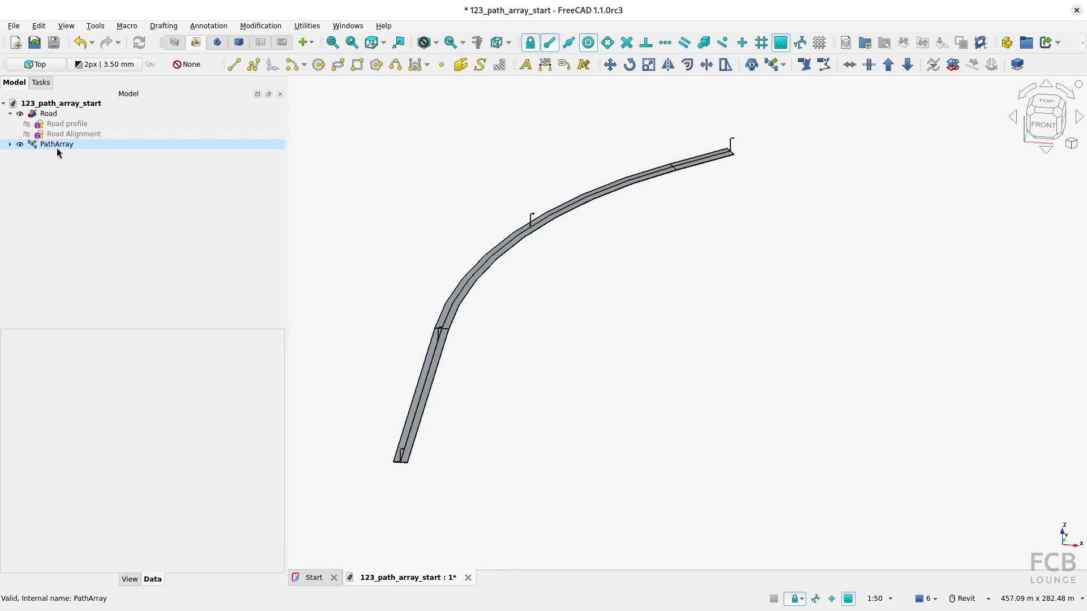
{"action": "left_click", "coordinate": [9, 143]}
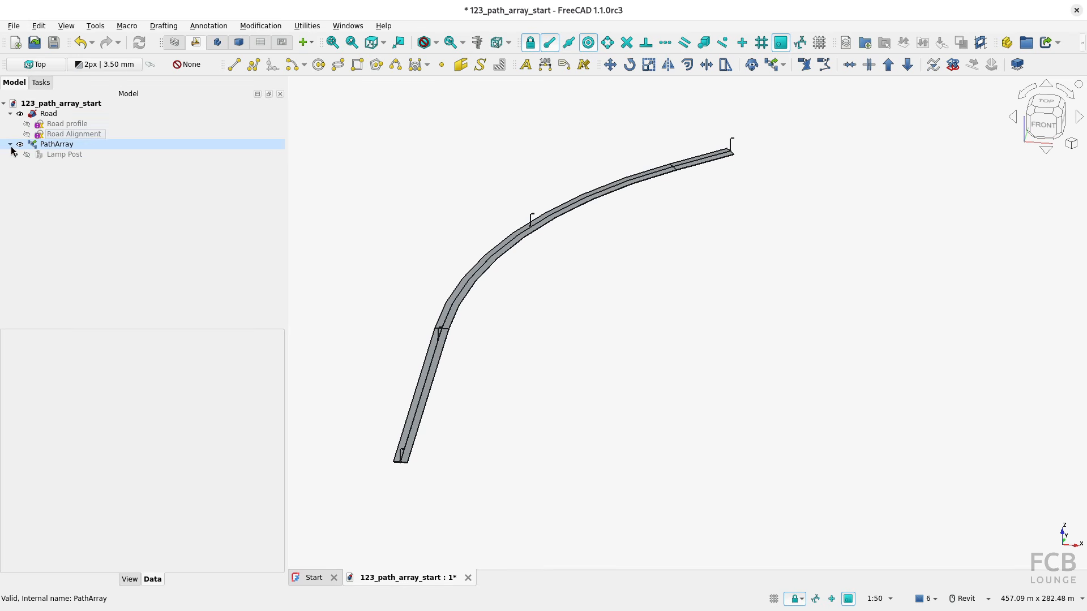
{"action": "left_click", "coordinate": [60, 154]}
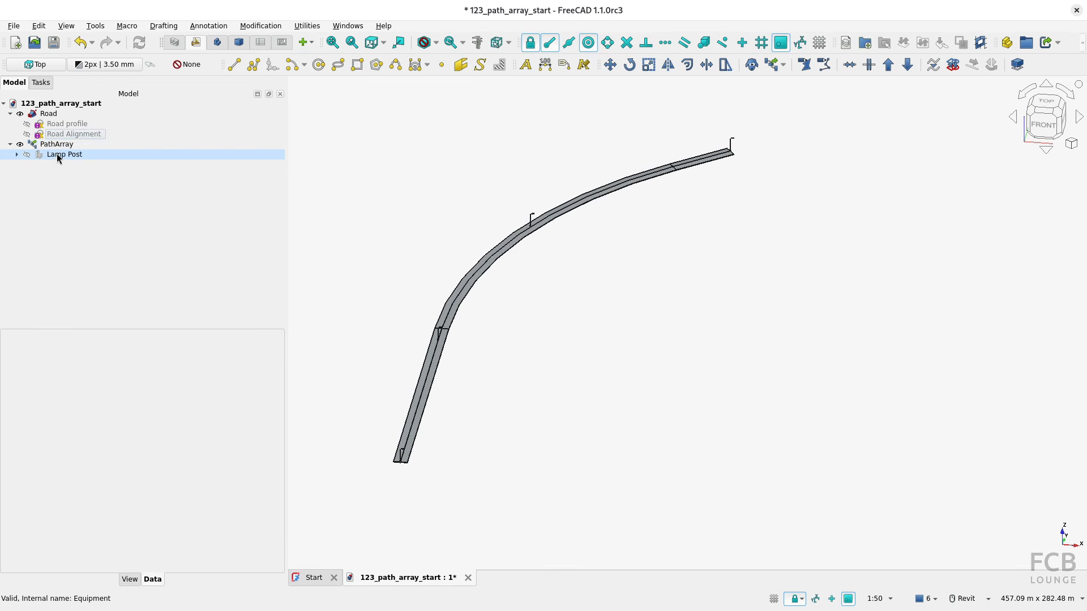
{"action": "left_click", "coordinate": [59, 146]}
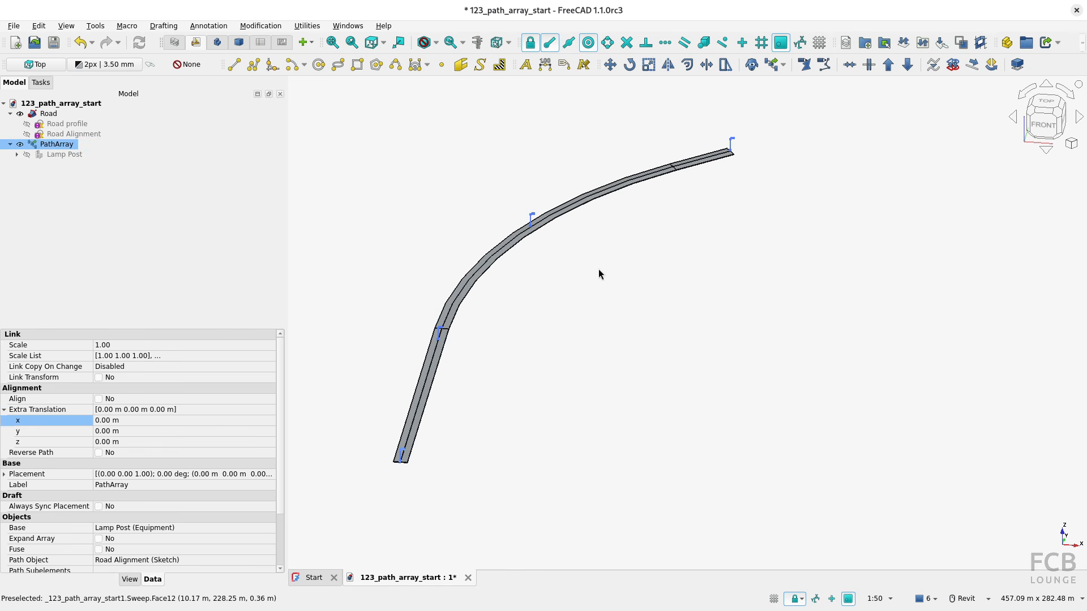
{"action": "scroll", "coordinate": [417, 460], "scroll_direction": "up", "scroll_amount": 4}
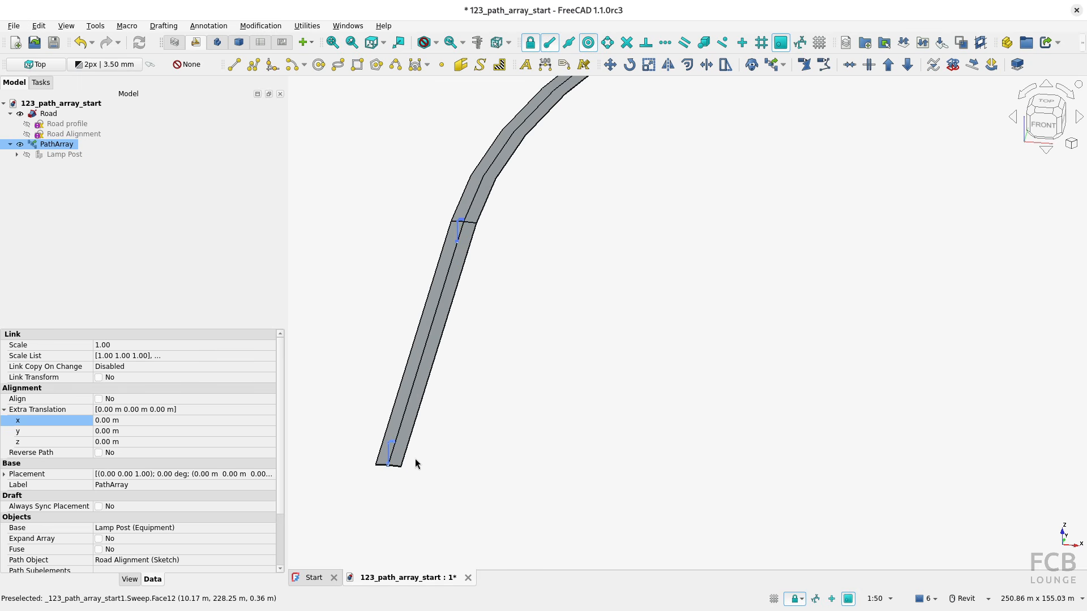
Set the count of the lamp post PathArray to 15.
{"action": "middle_click_drag", "start_coordinate": [614, 150], "coordinate": [595, 195]}
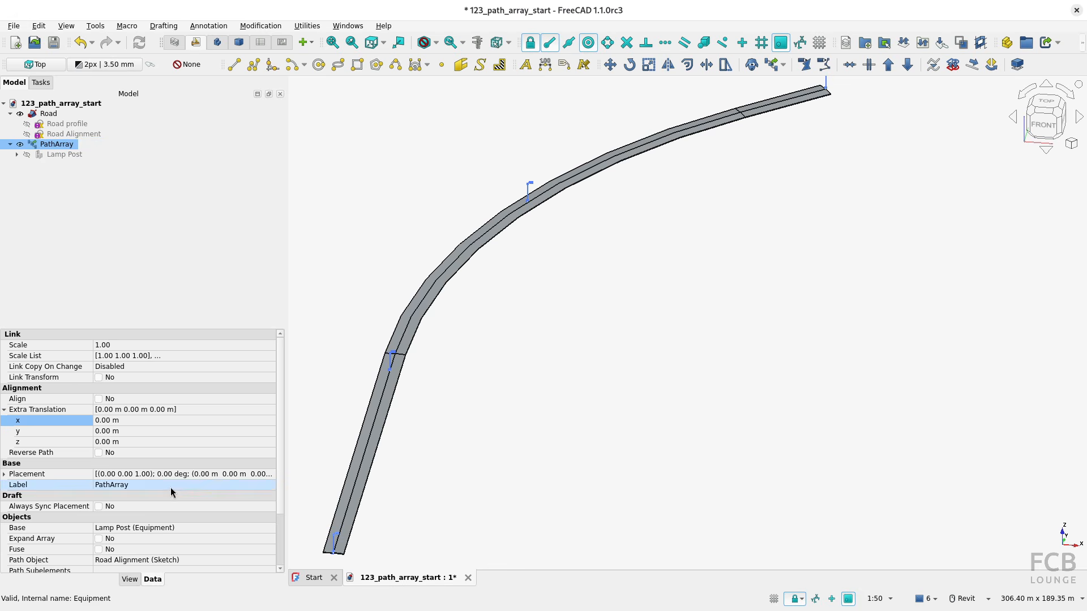
{"action": "scroll", "coordinate": [173, 492], "scroll_direction": "down", "scroll_amount": 2}
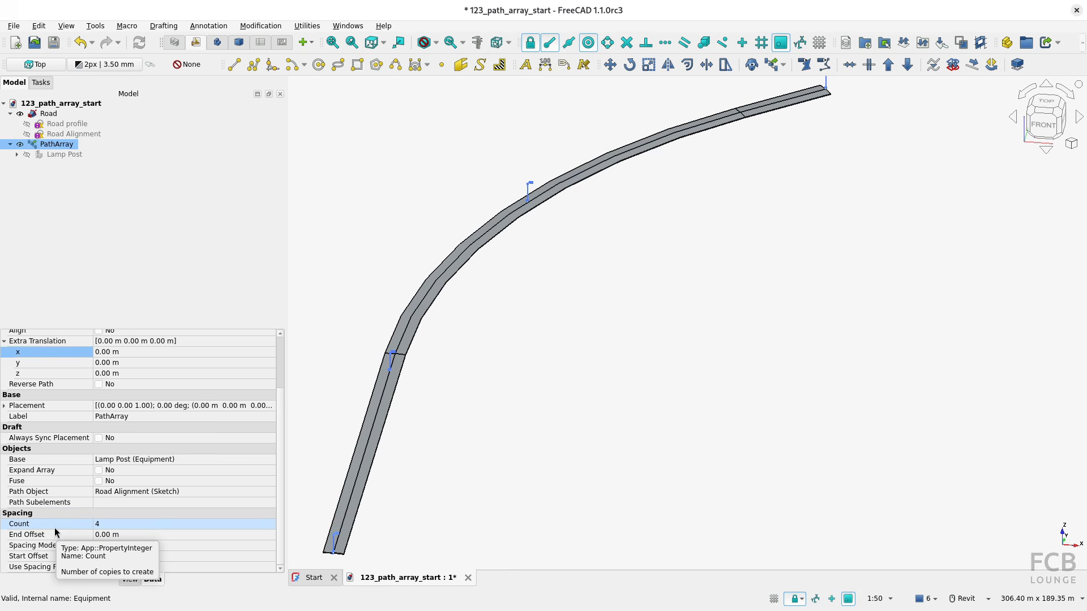
{"action": "scroll", "coordinate": [151, 524], "scroll_direction": "up", "scroll_amount": 2}
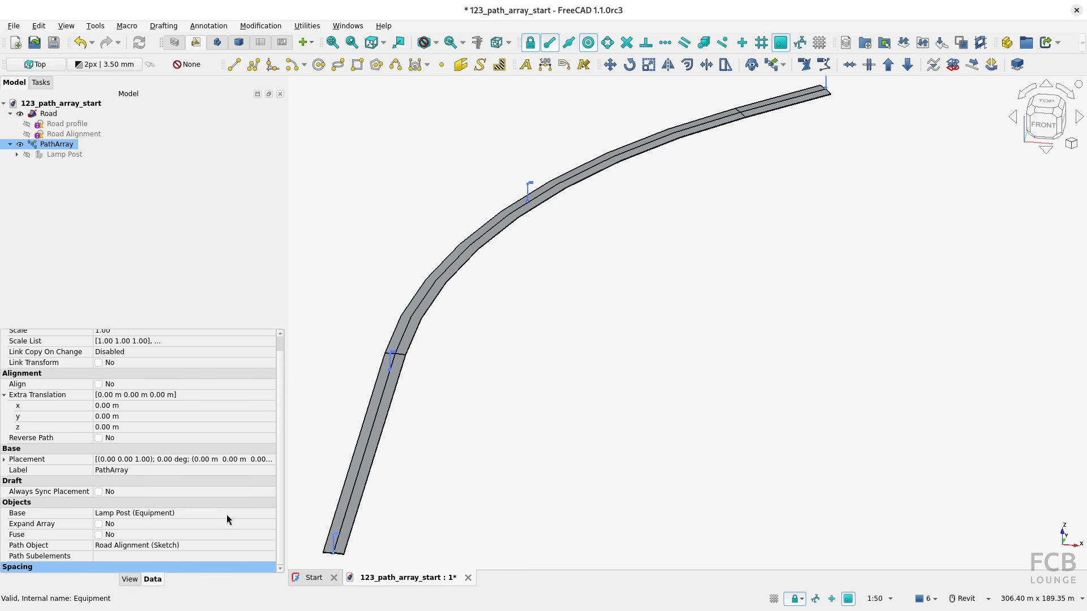
{"action": "scroll", "coordinate": [141, 570], "scroll_direction": "down", "scroll_amount": 2}
{"action": "left_click", "coordinate": [120, 524]}
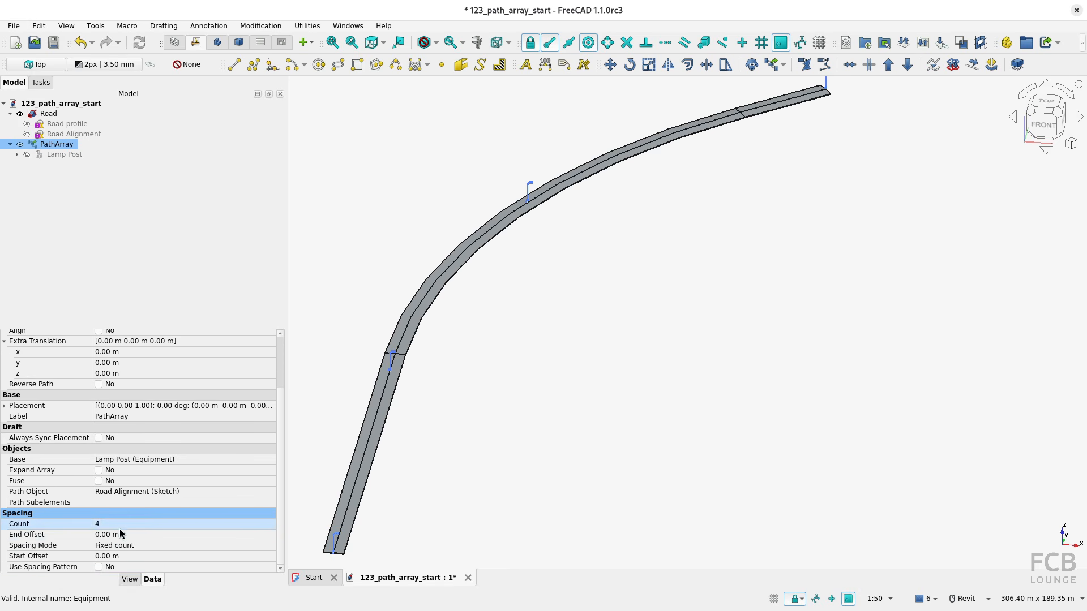
{"action": "left_click_drag", "start_coordinate": [119, 527], "coordinate": [86, 513]}
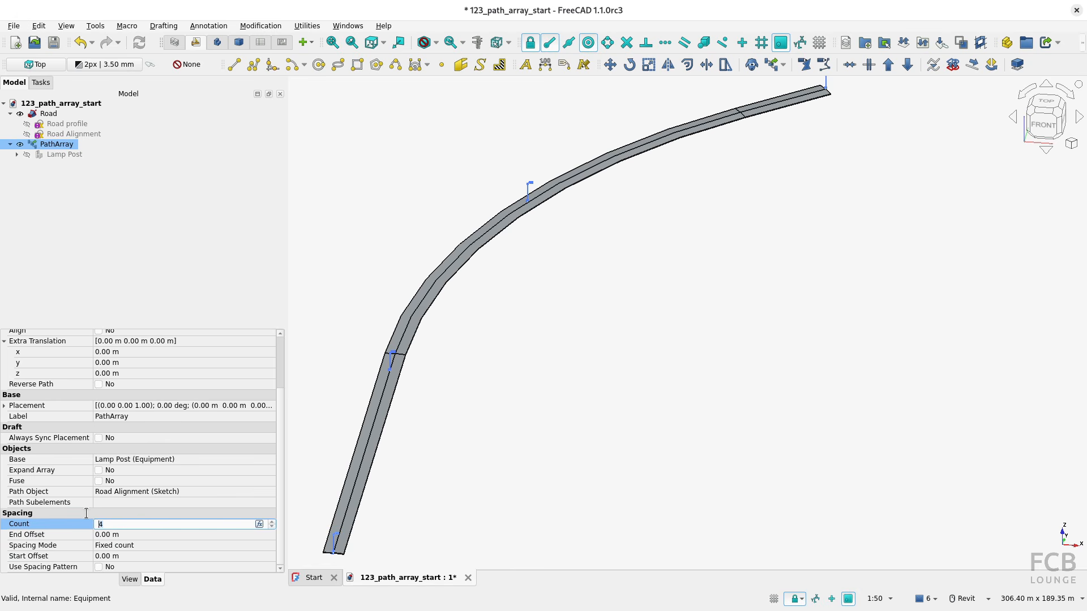
{"action": "type", "text": "15"}
{"action": "key", "text": "Return"}
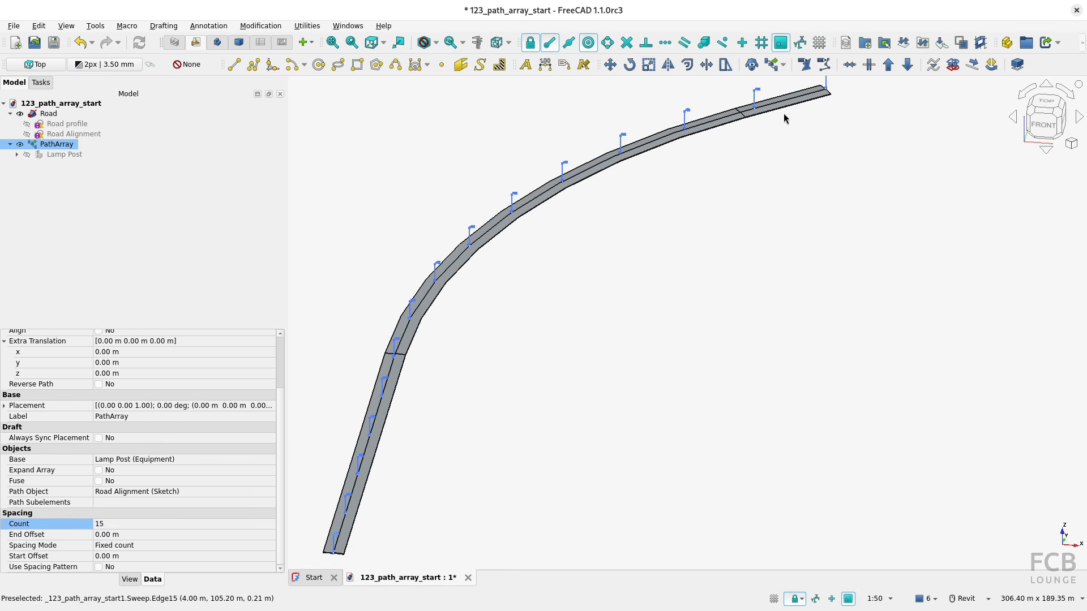
Switch the PathArray's spacing mode to Fixed spacing and set its spacing unit to 15 m.
{"action": "scroll", "coordinate": [451, 393], "scroll_direction": "down", "scroll_amount": 2}
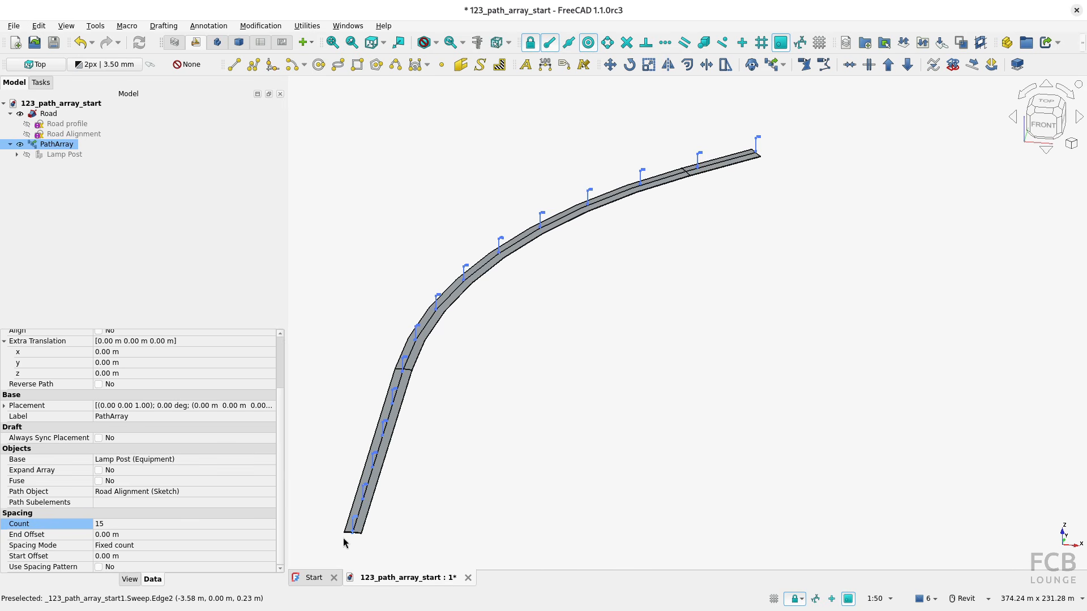
{"action": "scroll", "coordinate": [344, 543], "scroll_direction": "up", "scroll_amount": 1}
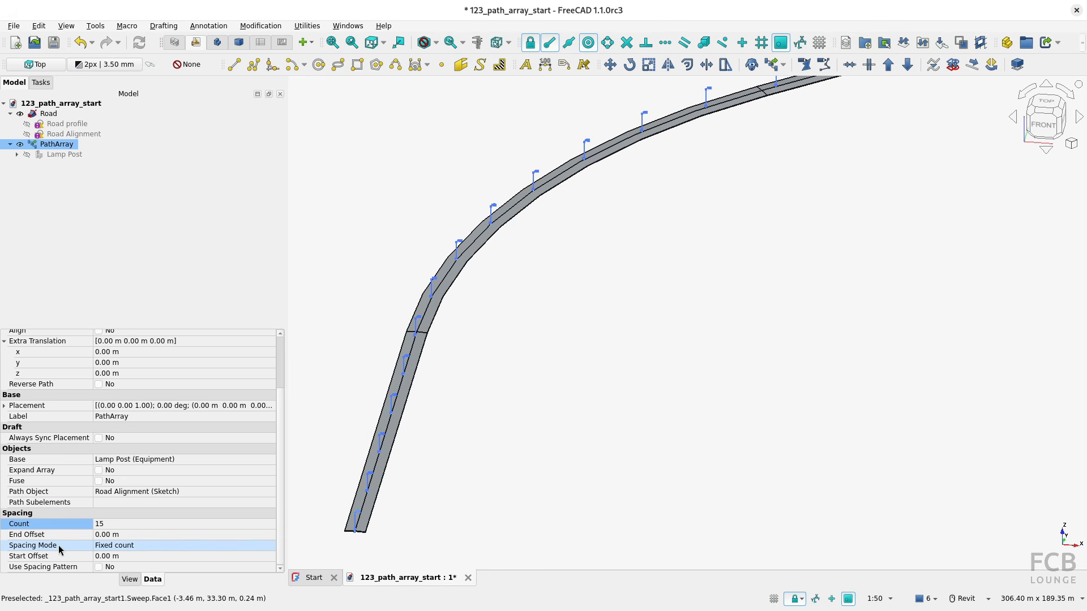
{"action": "left_click", "coordinate": [115, 545]}
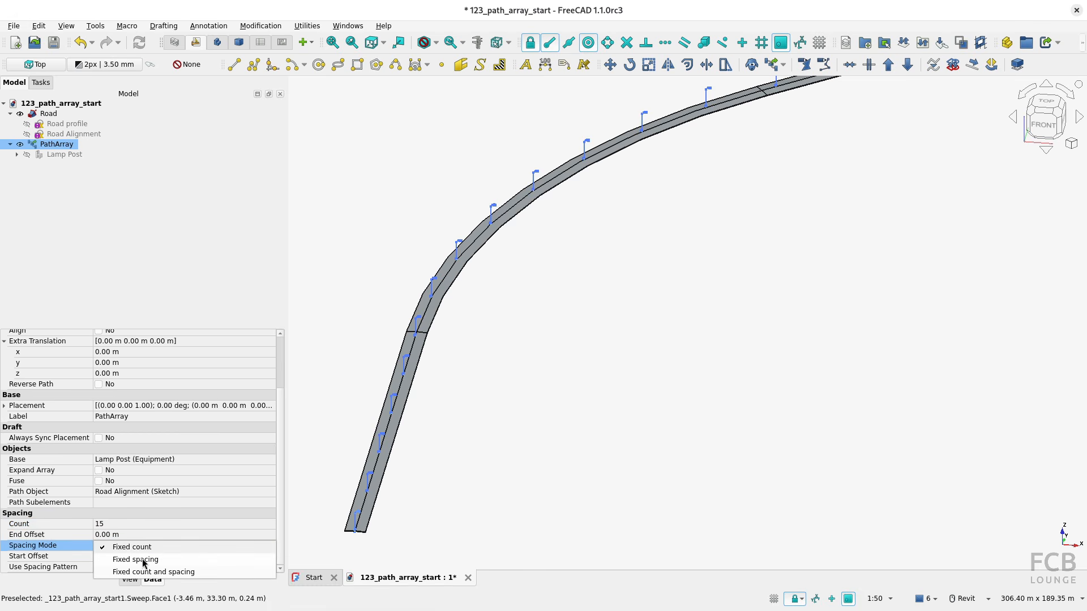
{"action": "left_click", "coordinate": [143, 560]}
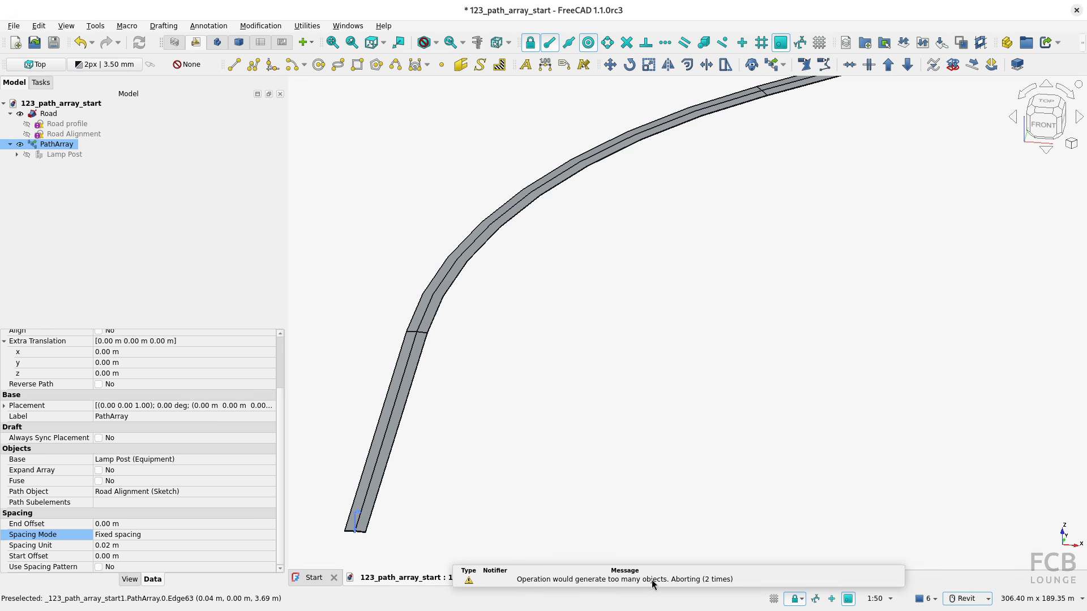
{"action": "left_click", "coordinate": [49, 546]}
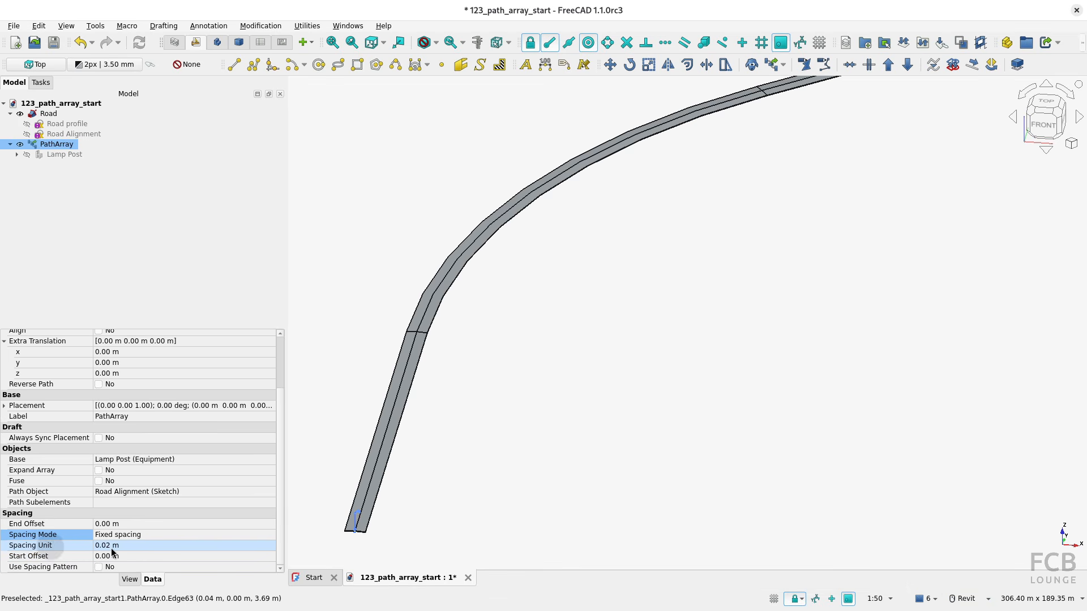
{"action": "left_click", "coordinate": [110, 548]}
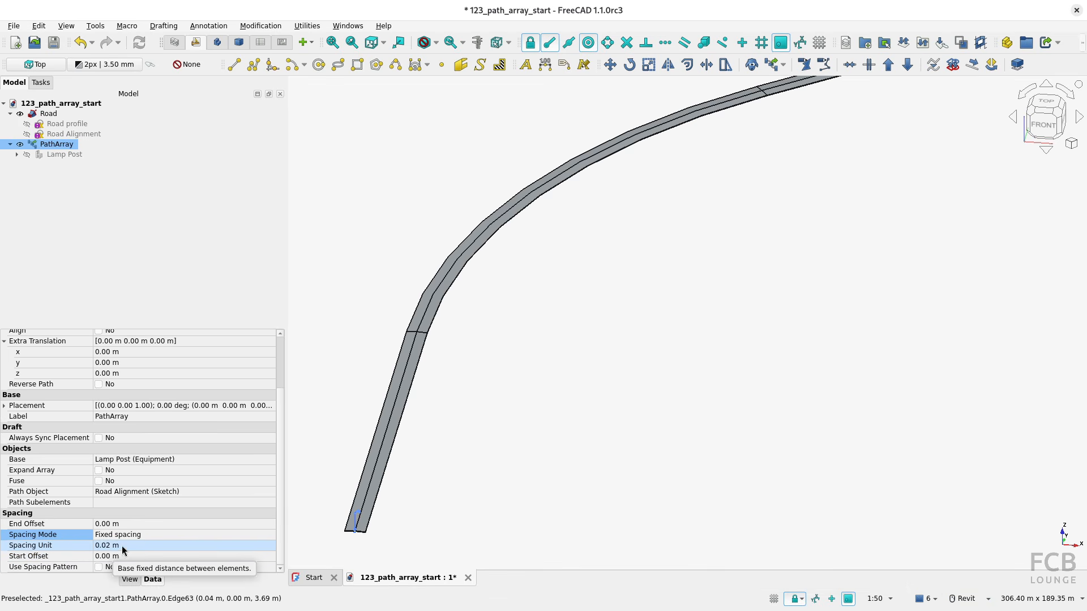
{"action": "left_click", "coordinate": [122, 546]}
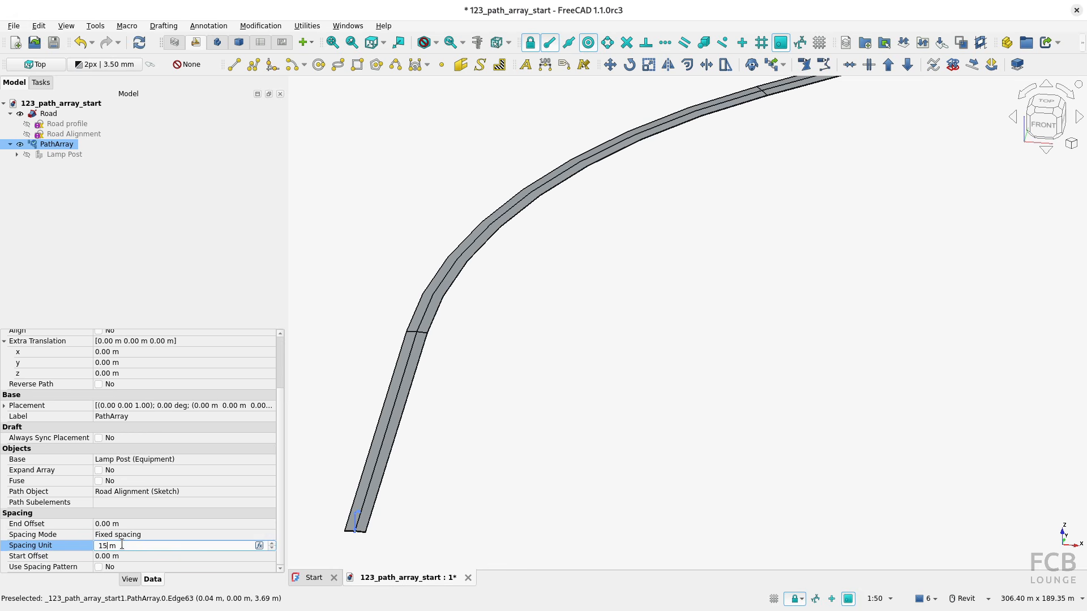
{"action": "key", "text": "Return"}
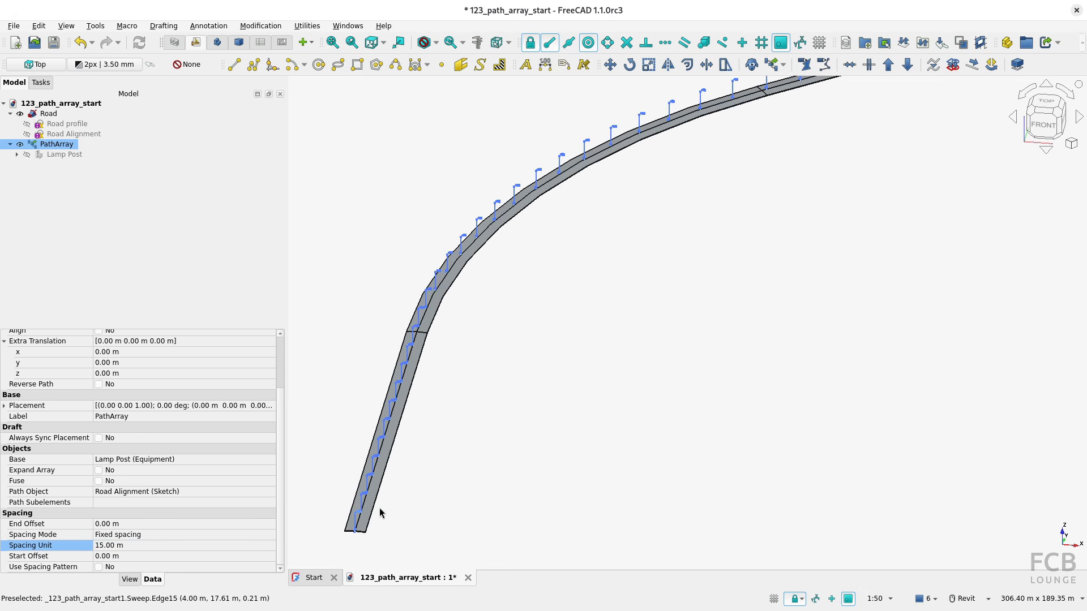
Set the PathArray's spacing unit to 30 m.
{"action": "scroll", "coordinate": [373, 509], "scroll_direction": "up", "scroll_amount": 5}
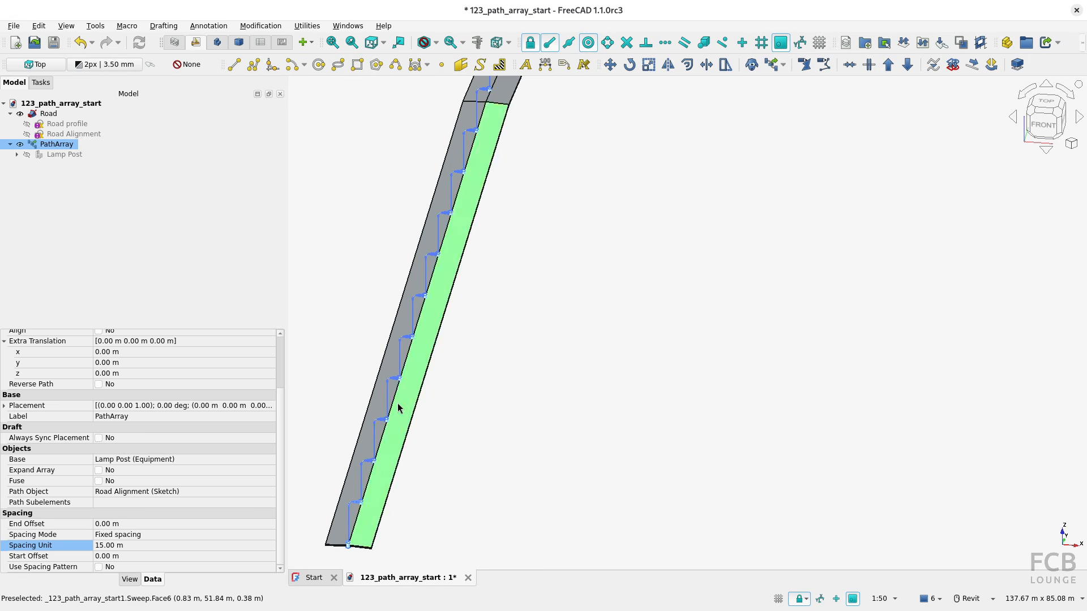
{"action": "left_click", "coordinate": [139, 545]}
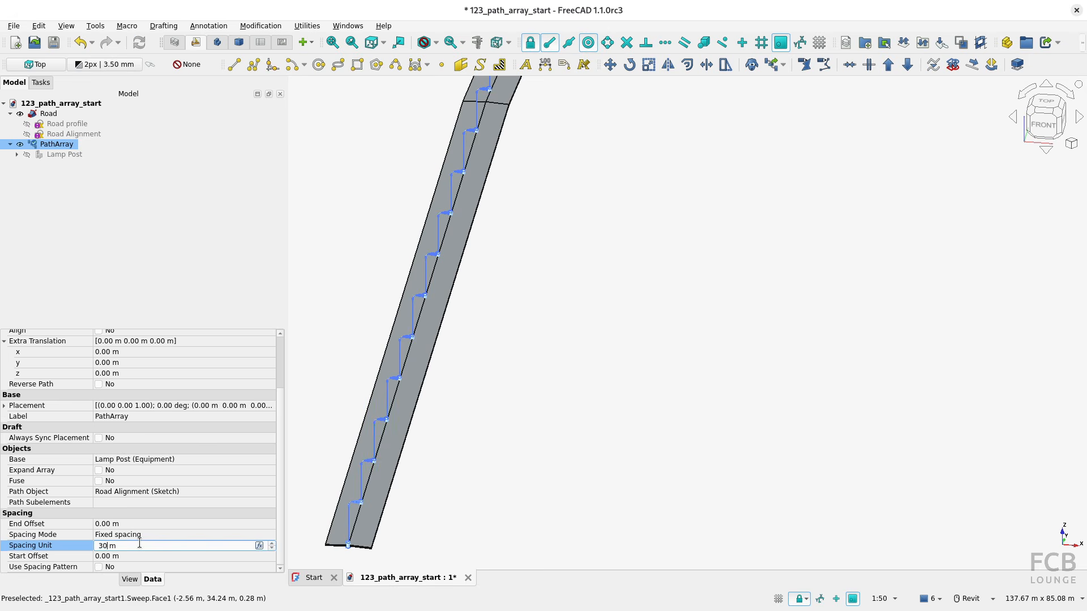
{"action": "type", "text": "30"}
{"action": "key", "text": "Return"}
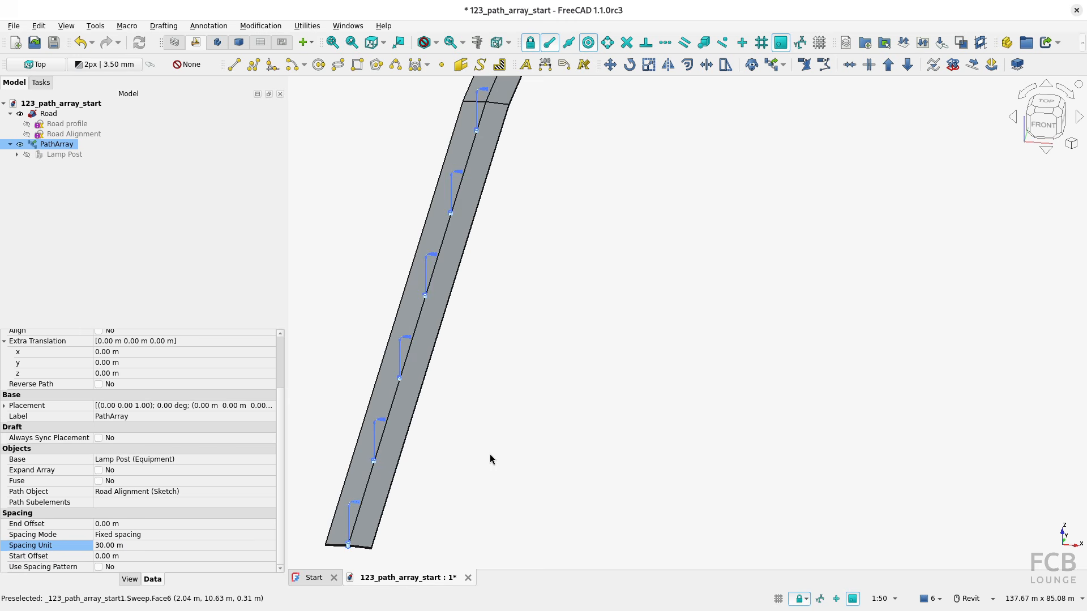
Inspect the lamp post distribution along the whole road, including the positions at the start and the far end.
{"action": "scroll", "coordinate": [490, 459], "scroll_direction": "down", "scroll_amount": 8}
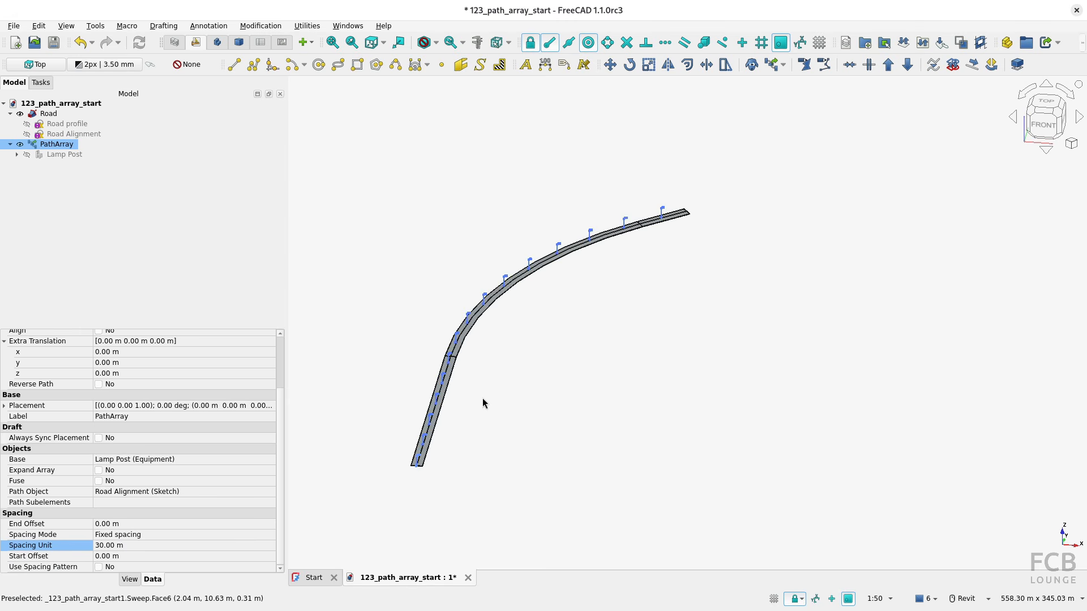
{"action": "scroll", "coordinate": [450, 448], "scroll_direction": "up", "scroll_amount": 5}
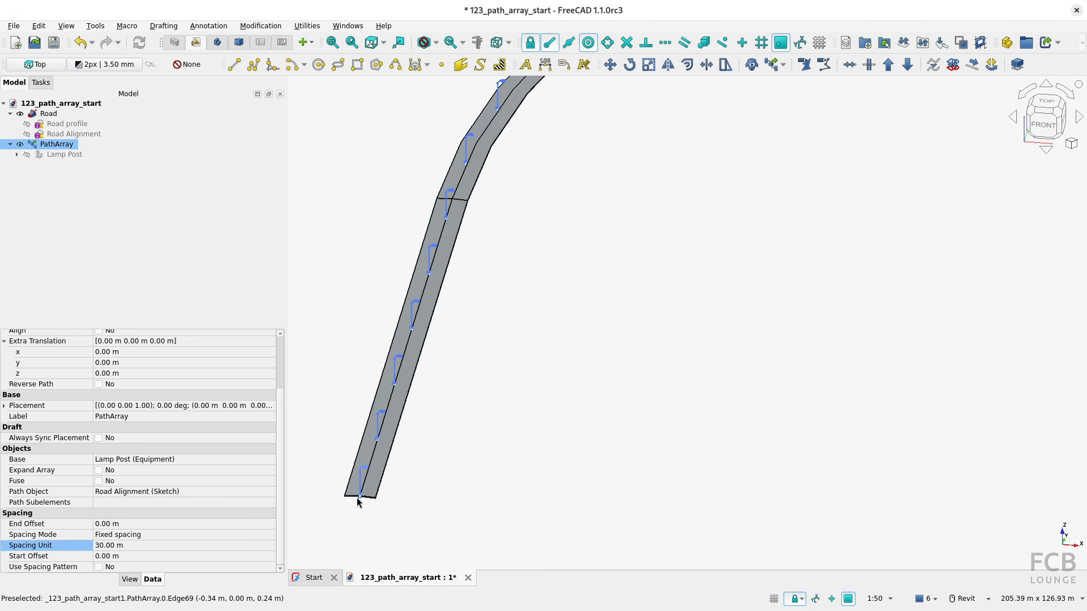
{"action": "scroll", "coordinate": [357, 507], "scroll_direction": "down", "scroll_amount": 3}
{"action": "middle_click_drag", "start_coordinate": [557, 365], "coordinate": [428, 477]}
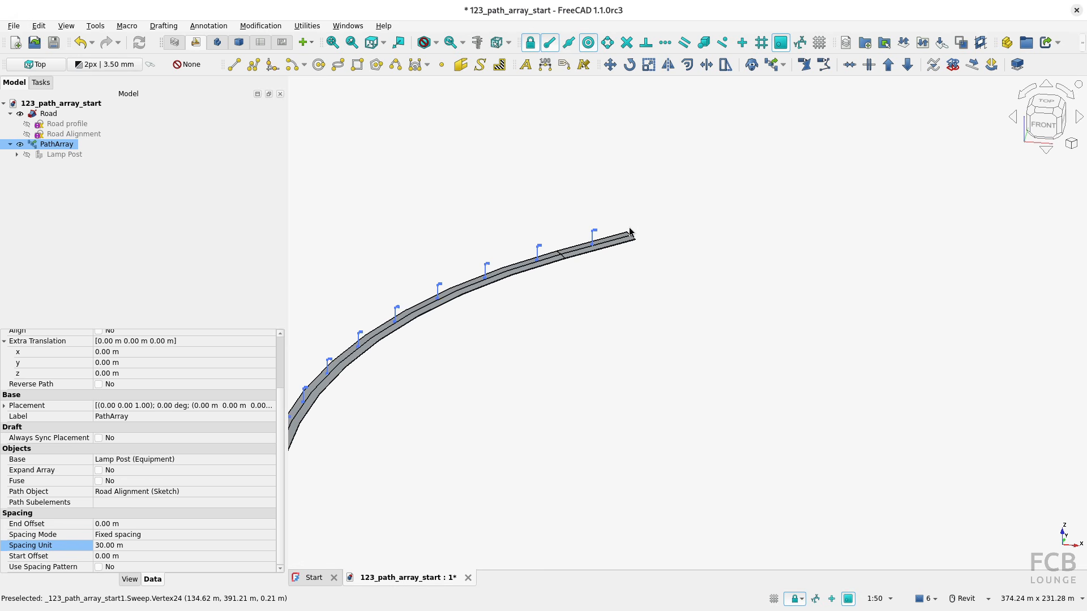
{"action": "scroll", "coordinate": [634, 234], "scroll_direction": "down", "scroll_amount": 2}
{"action": "middle_click_drag", "start_coordinate": [452, 415], "coordinate": [466, 389]}
{"action": "scroll", "coordinate": [397, 450], "scroll_direction": "up", "scroll_amount": 6}
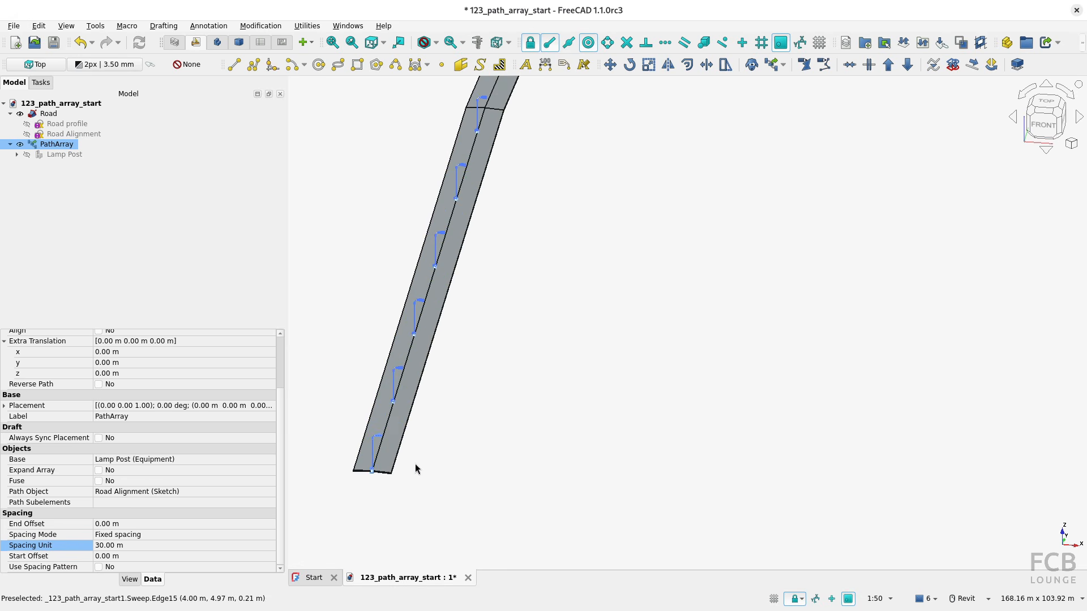
Set the PathArray's start offset to 5 m.
{"action": "scroll", "coordinate": [412, 461], "scroll_direction": "up", "scroll_amount": 5}
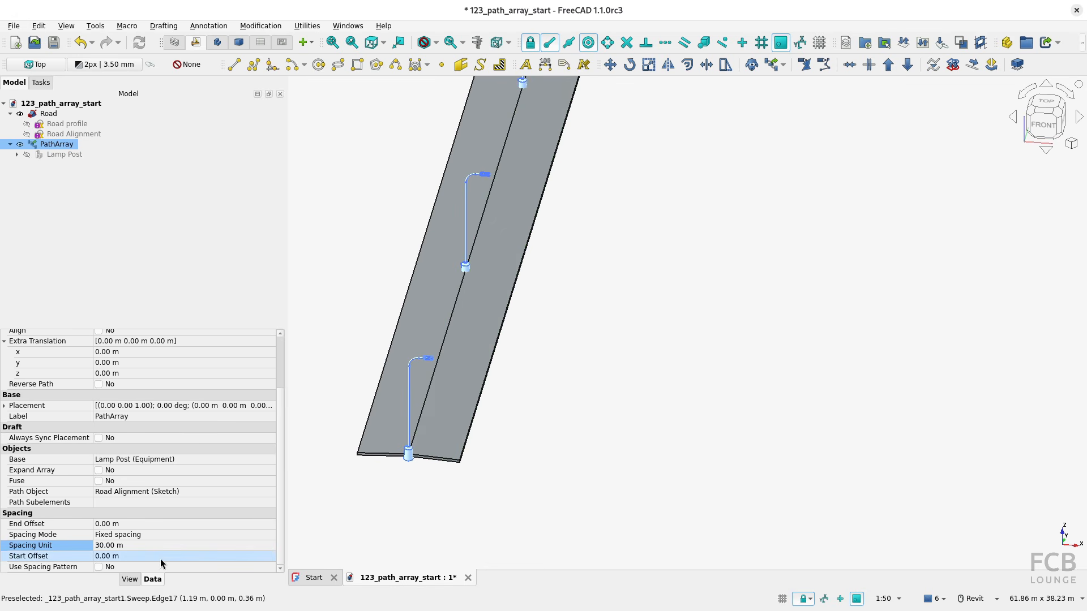
{"action": "left_click", "coordinate": [49, 560]}
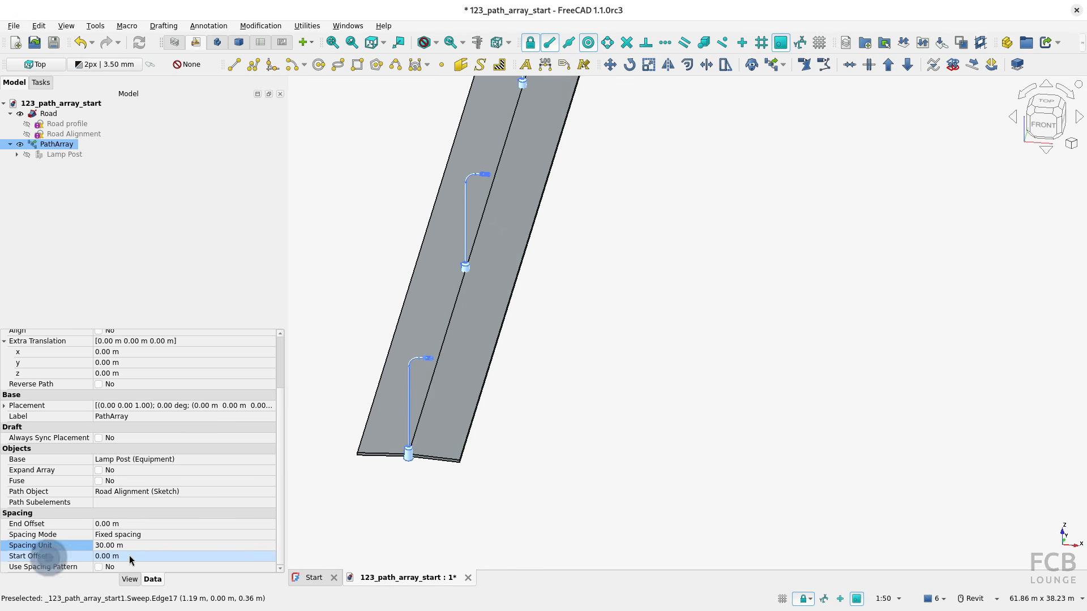
{"action": "type", "text": "5"}
{"action": "key", "text": "Return"}
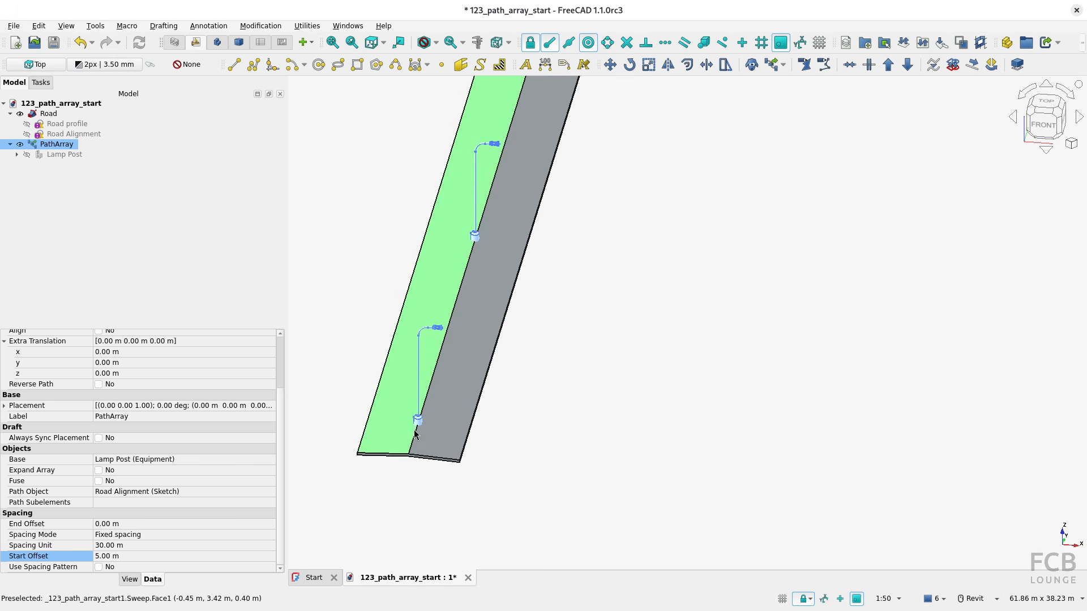
Examine the orientation of the lamp posts at the road's start and far end from above, and the PathArray's alignment properties.
{"action": "scroll", "coordinate": [418, 429], "scroll_direction": "down", "scroll_amount": 10}
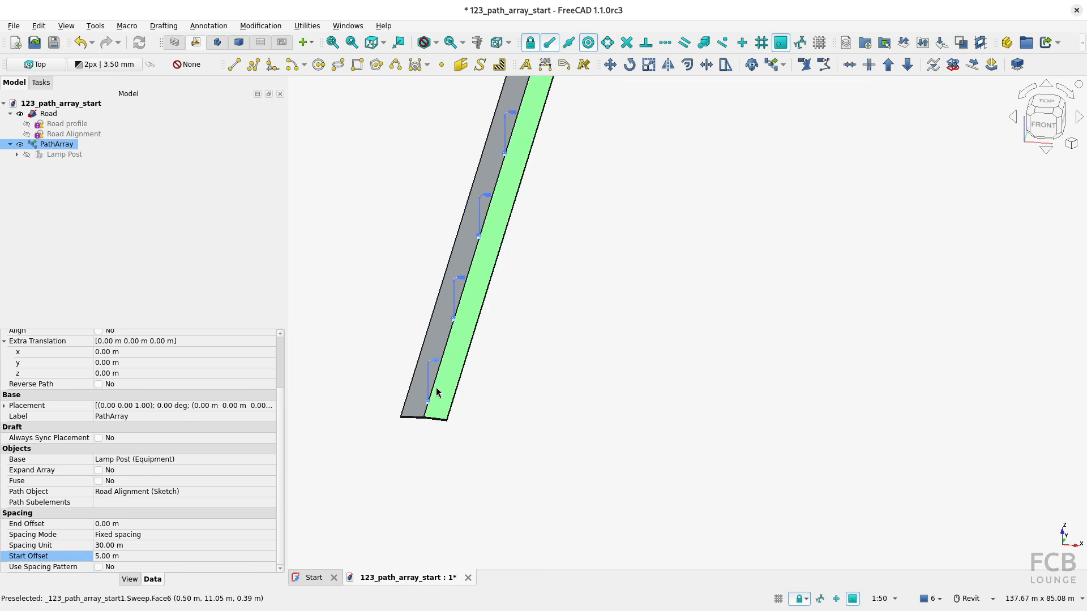
{"action": "left_click", "coordinate": [1047, 108]}
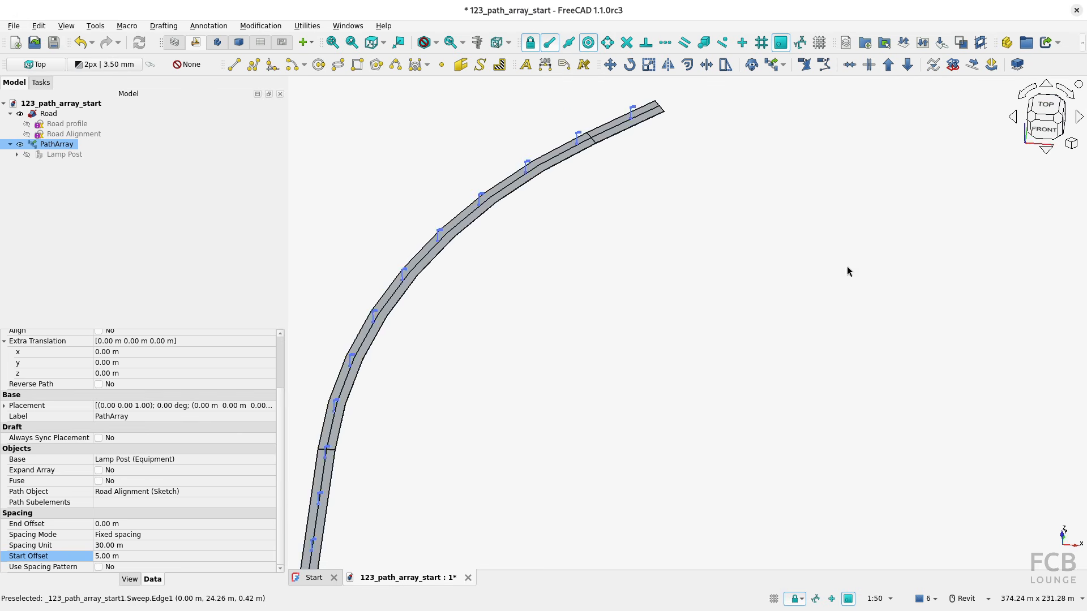
{"action": "scroll", "coordinate": [442, 359], "scroll_direction": "up", "scroll_amount": 3}
{"action": "scroll", "coordinate": [402, 315], "scroll_direction": "up", "scroll_amount": 8}
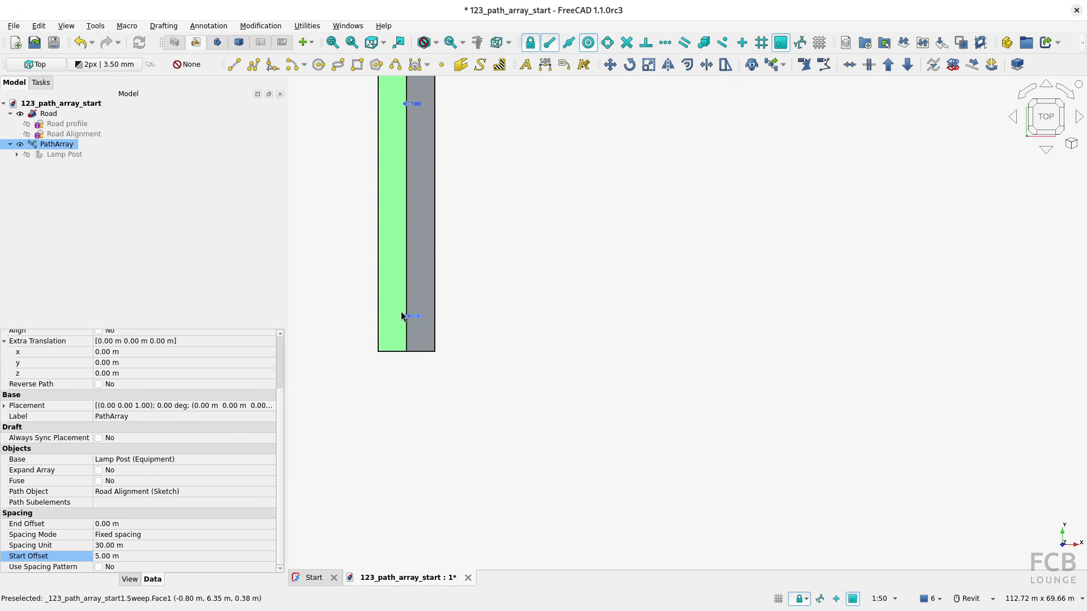
{"action": "scroll", "coordinate": [458, 304], "scroll_direction": "down", "scroll_amount": 10}
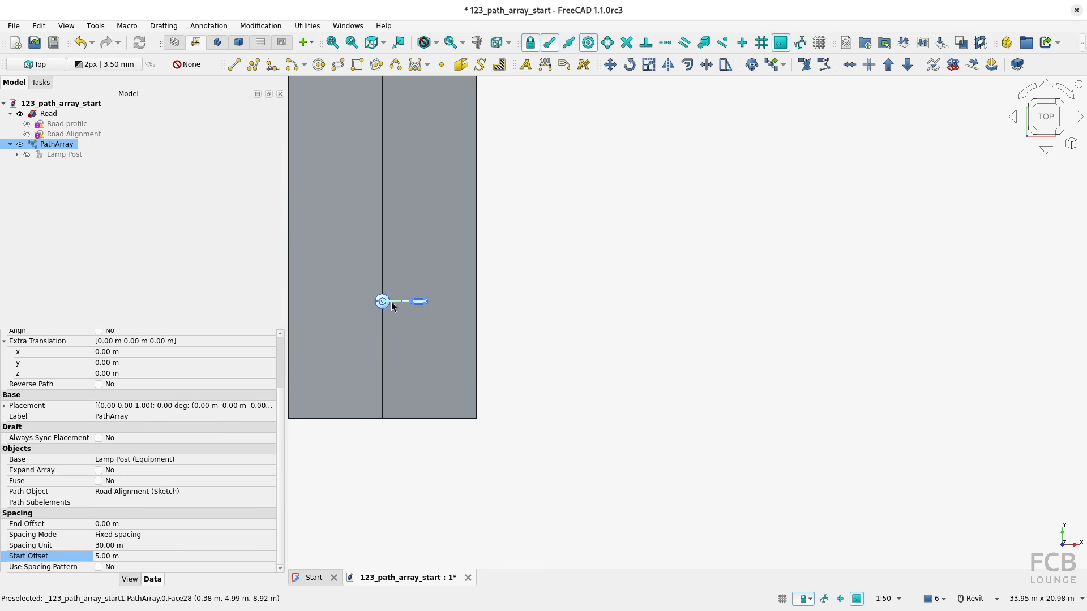
{"action": "middle_click_drag", "start_coordinate": [468, 291], "coordinate": [497, 417]}
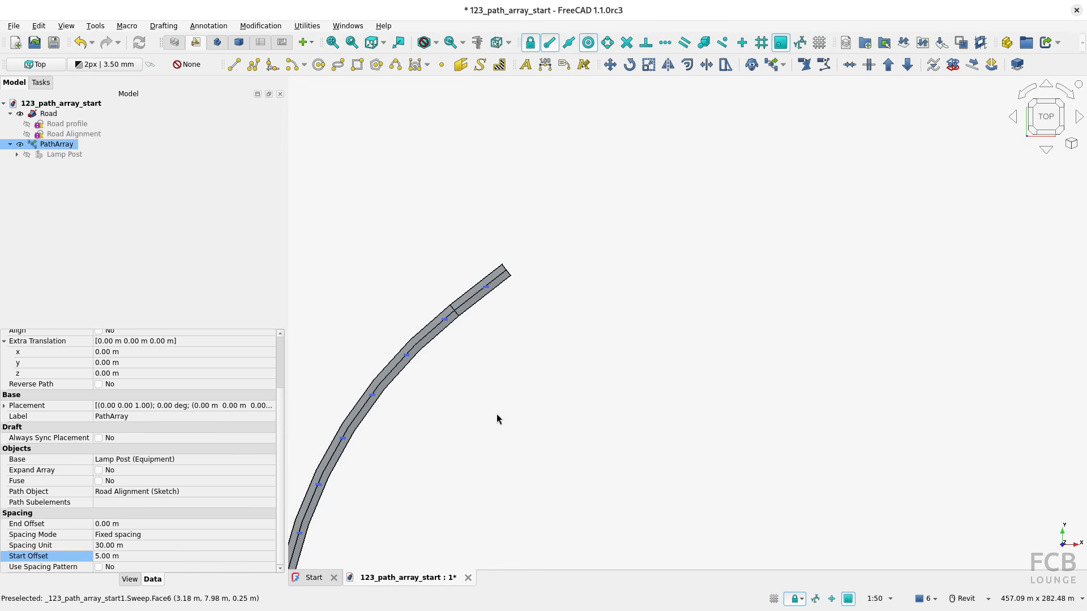
{"action": "scroll", "coordinate": [487, 294], "scroll_direction": "up", "scroll_amount": 12}
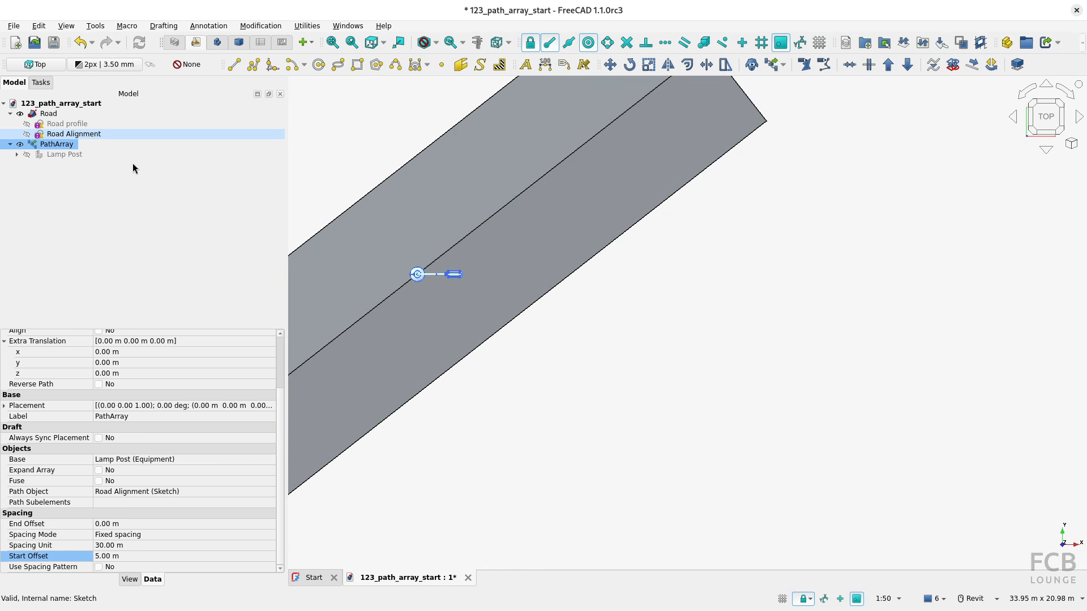
{"action": "scroll", "coordinate": [479, 401], "scroll_direction": "down", "scroll_amount": 10}
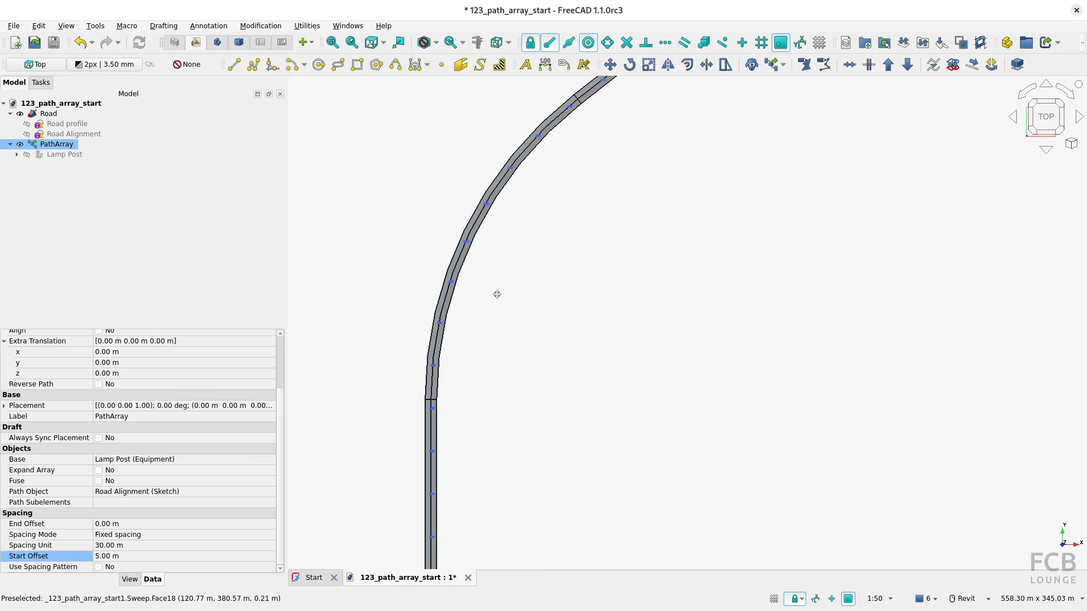
{"action": "middle_click_drag", "start_coordinate": [497, 295], "coordinate": [463, 415], "text": "shift"}
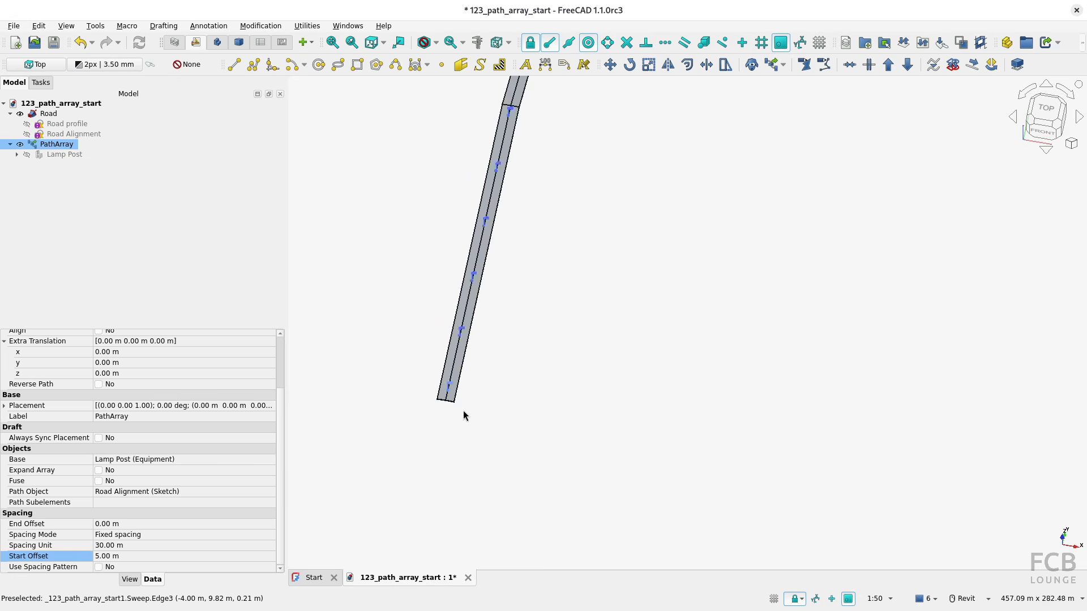
{"action": "scroll", "coordinate": [462, 416], "scroll_direction": "up", "scroll_amount": 10}
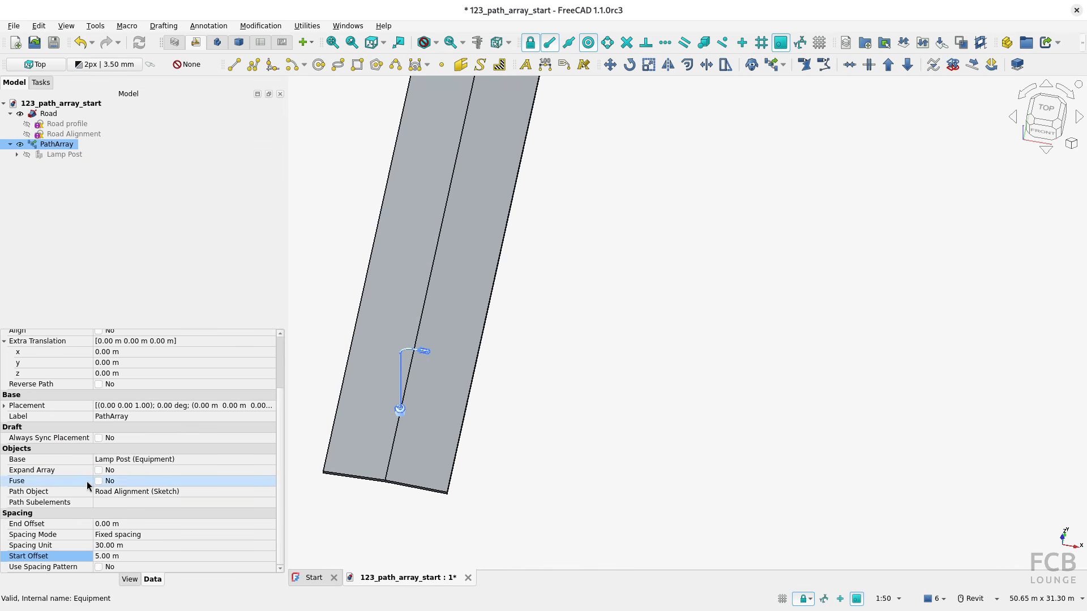
{"action": "scroll", "coordinate": [87, 481], "scroll_direction": "up", "scroll_amount": 2}
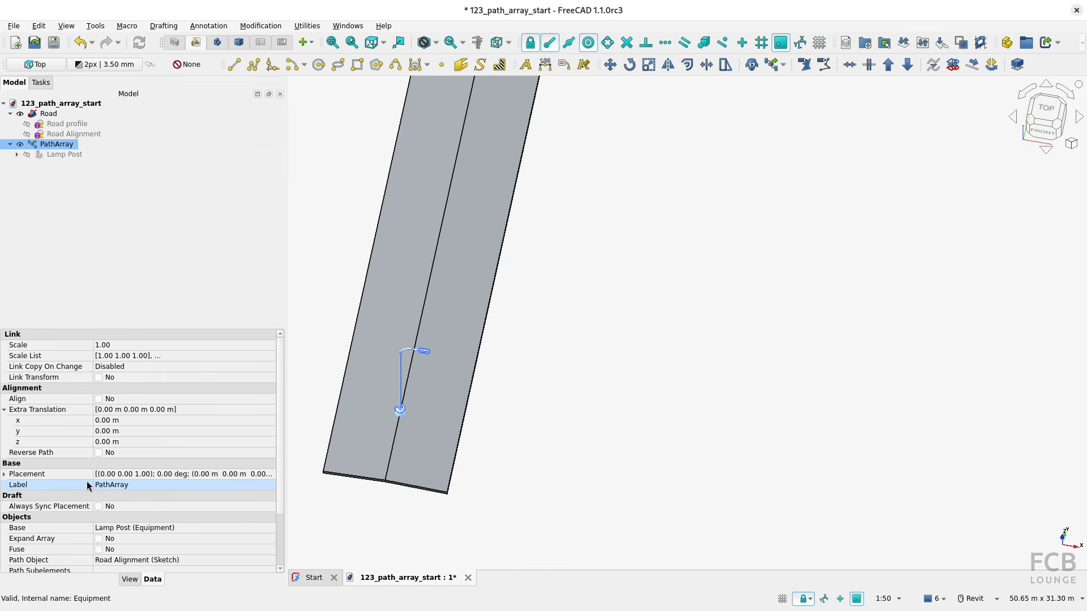
{"action": "left_click", "coordinate": [60, 396]}
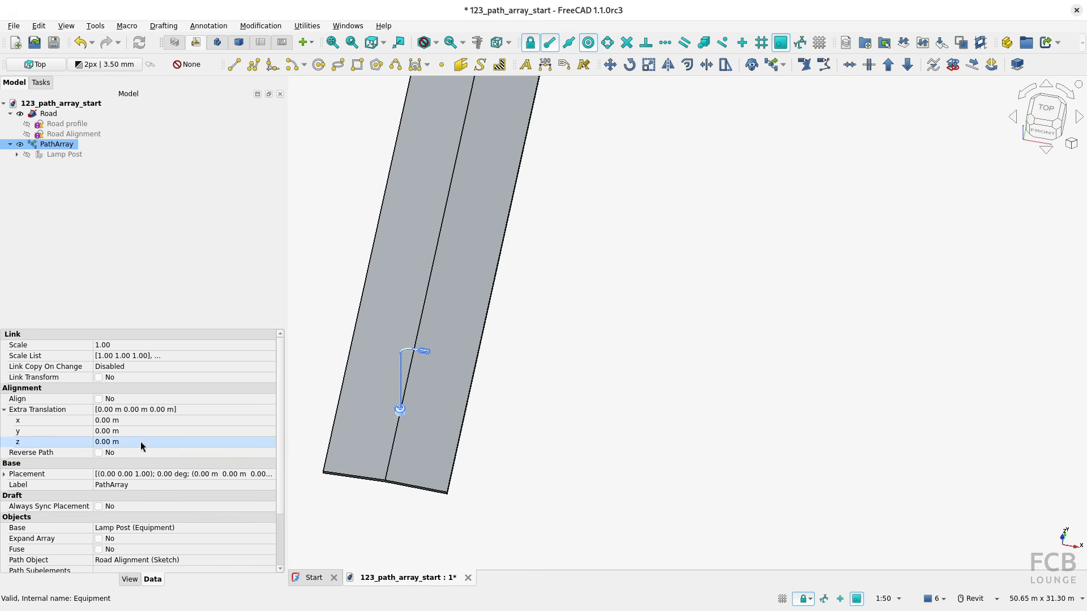
Turn on Align and Force Vertical for the PathArray so the lamp posts follow the road while standing upright.
{"action": "left_click", "coordinate": [99, 401]}
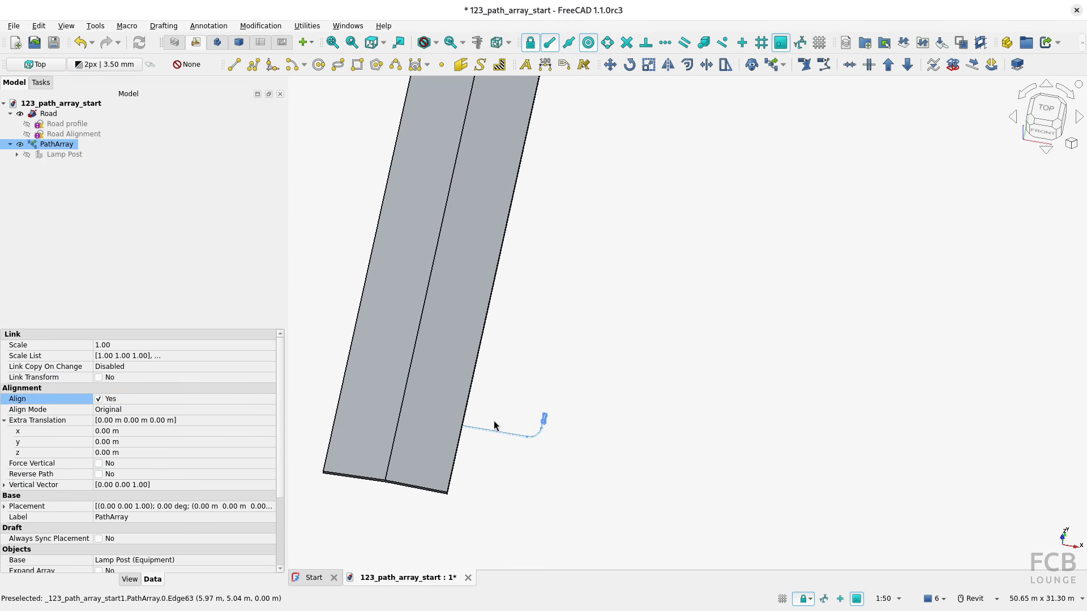
{"action": "scroll", "coordinate": [494, 427], "scroll_direction": "down", "scroll_amount": 2}
{"action": "scroll", "coordinate": [494, 426], "scroll_direction": "down", "scroll_amount": 3}
{"action": "middle_click_drag", "start_coordinate": [497, 417], "coordinate": [486, 362], "text": "shift"}
{"action": "left_click_drag", "start_coordinate": [486, 362], "coordinate": [487, 378], "text": "shift"}
{"action": "scroll", "coordinate": [493, 422], "scroll_direction": "up", "scroll_amount": 7}
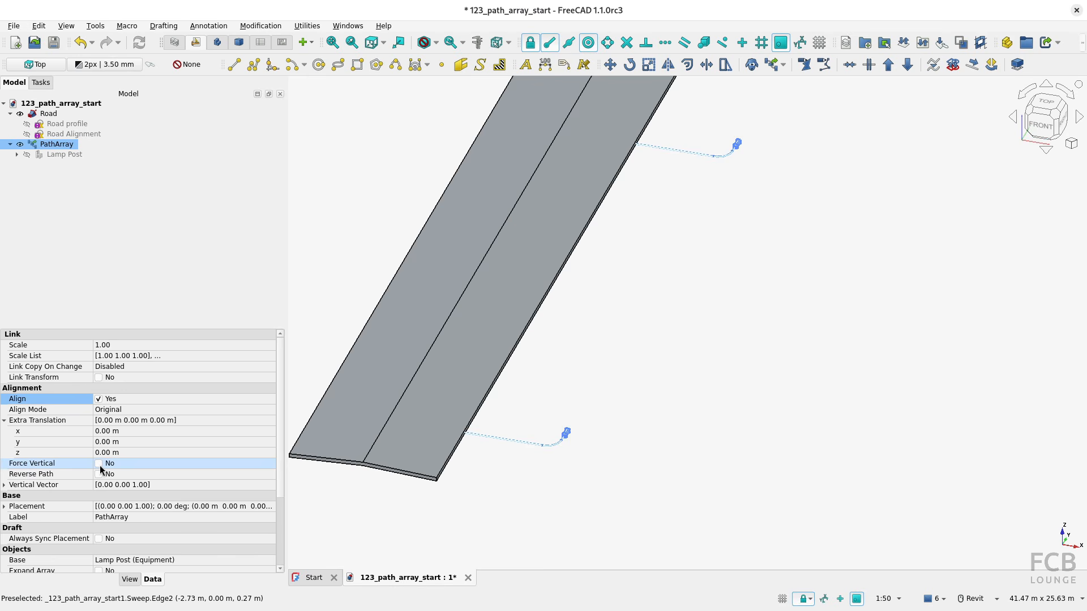
{"action": "left_click", "coordinate": [99, 463]}
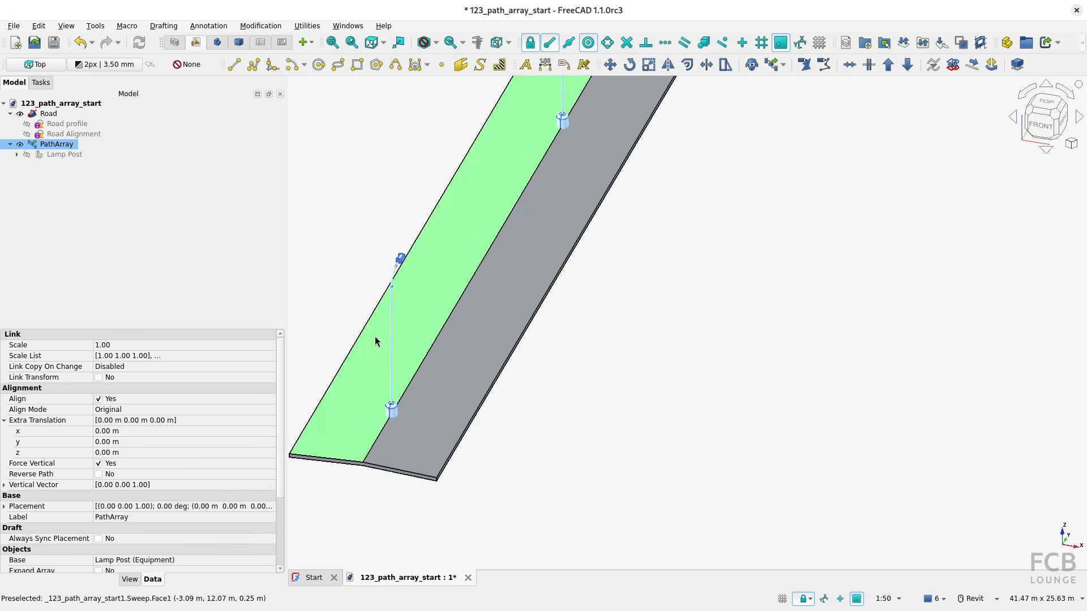
Examine the direction of the lamp post arms along the road, at its far end and back at its start.
{"action": "scroll", "coordinate": [396, 253], "scroll_direction": "down", "scroll_amount": 3}
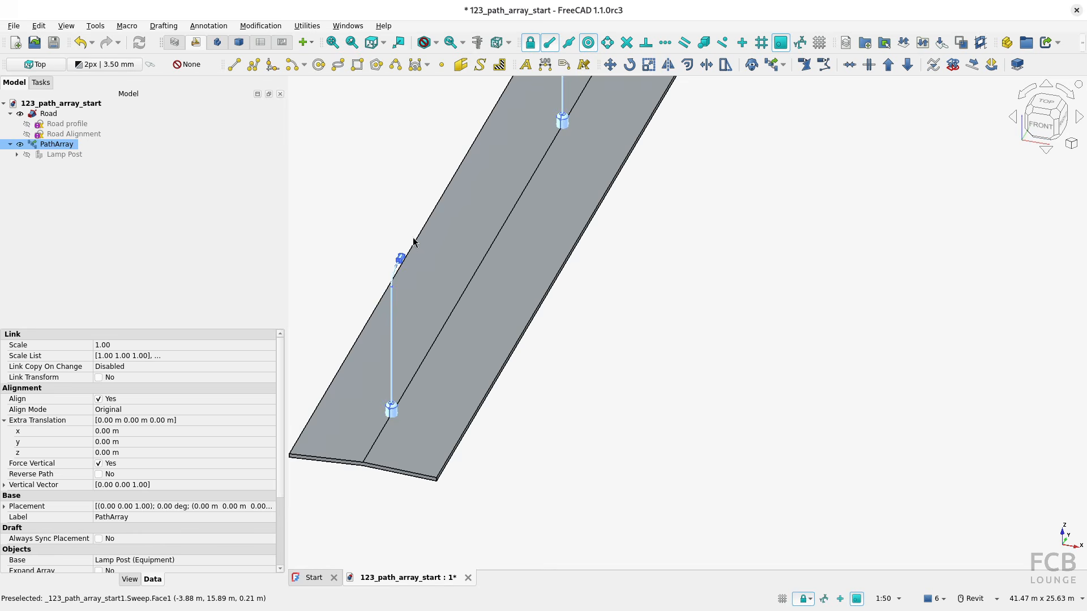
{"action": "middle_click_drag", "start_coordinate": [452, 283], "coordinate": [438, 367]}
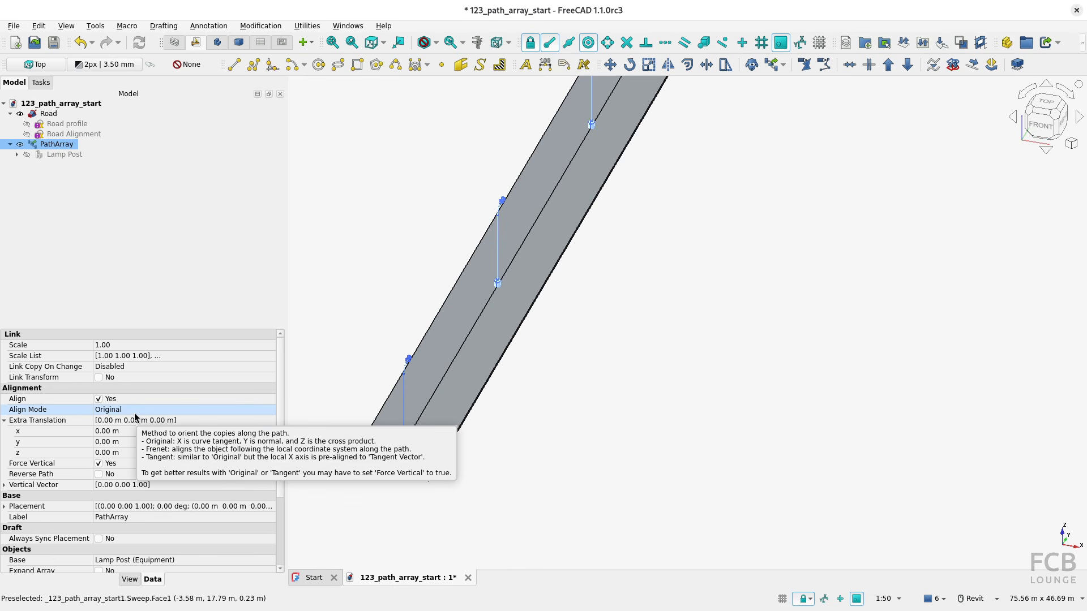
{"action": "scroll", "coordinate": [510, 367], "scroll_direction": "down", "scroll_amount": 10}
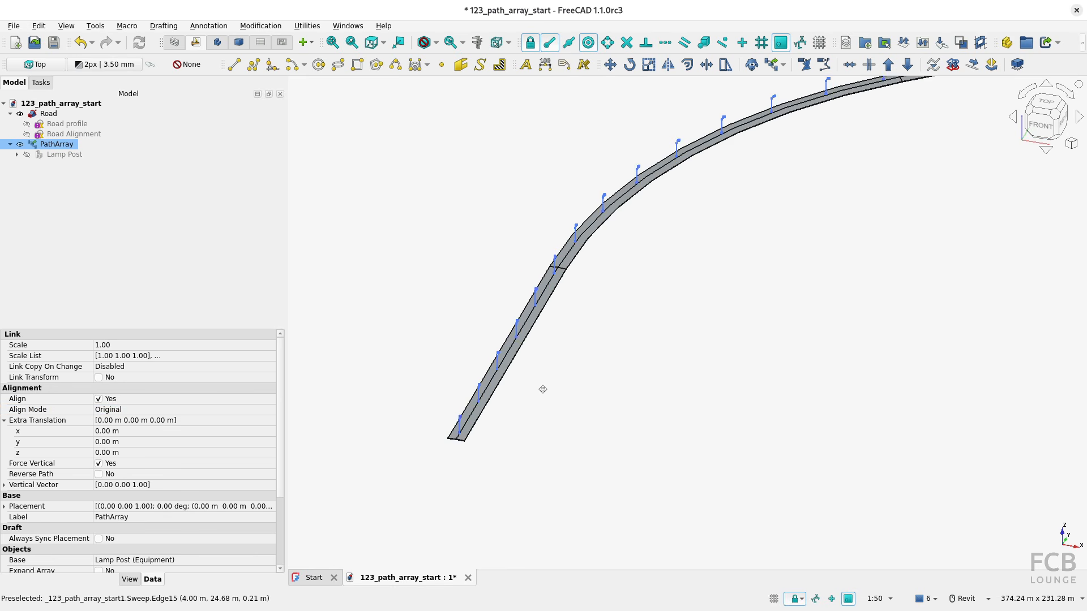
{"action": "scroll", "coordinate": [770, 237], "scroll_direction": "up", "scroll_amount": 10}
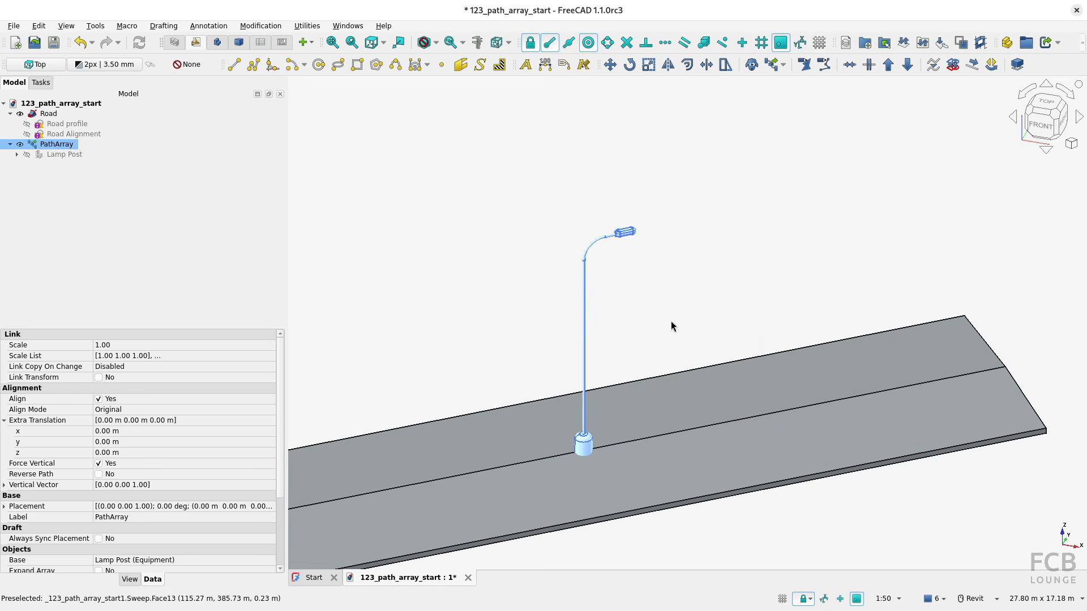
{"action": "scroll", "coordinate": [670, 326], "scroll_direction": "down", "scroll_amount": 4}
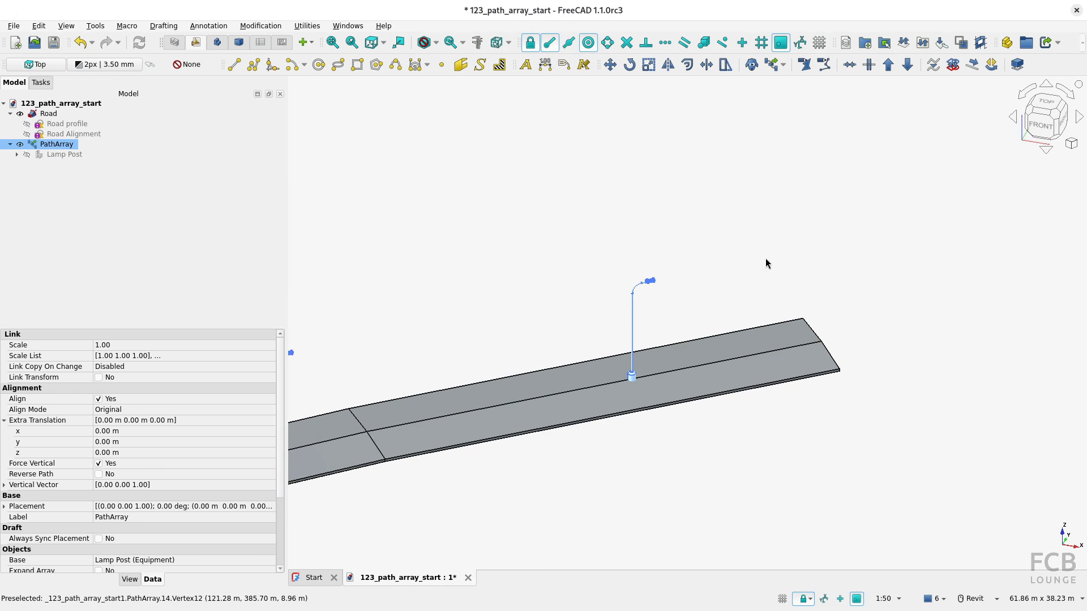
{"action": "left_click", "coordinate": [1045, 103]}
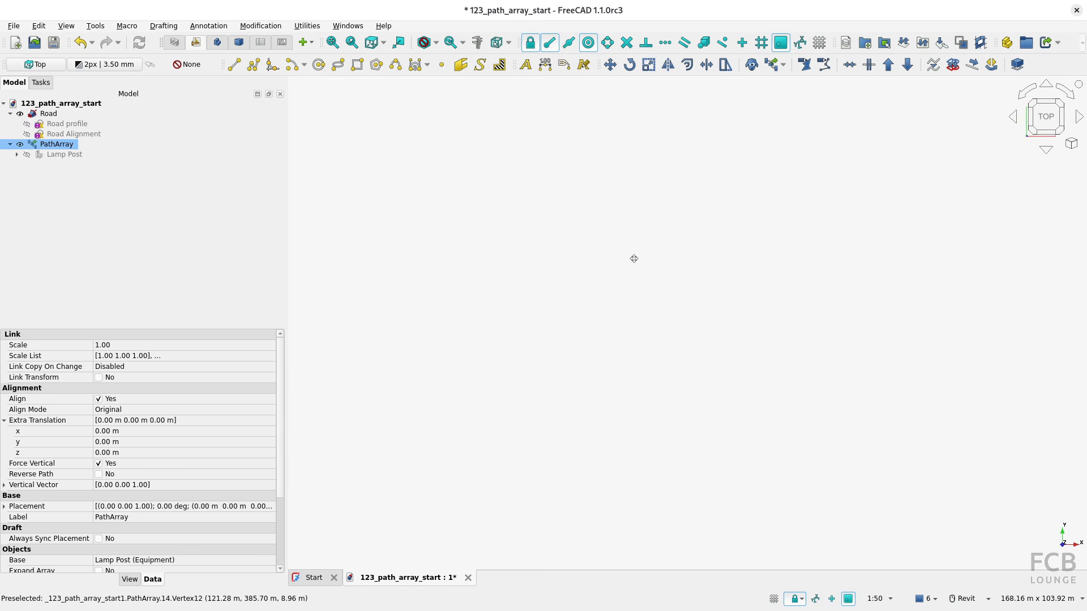
{"action": "scroll", "coordinate": [632, 215], "scroll_direction": "down", "scroll_amount": 4}
{"action": "scroll", "coordinate": [487, 245], "scroll_direction": "up", "scroll_amount": 8}
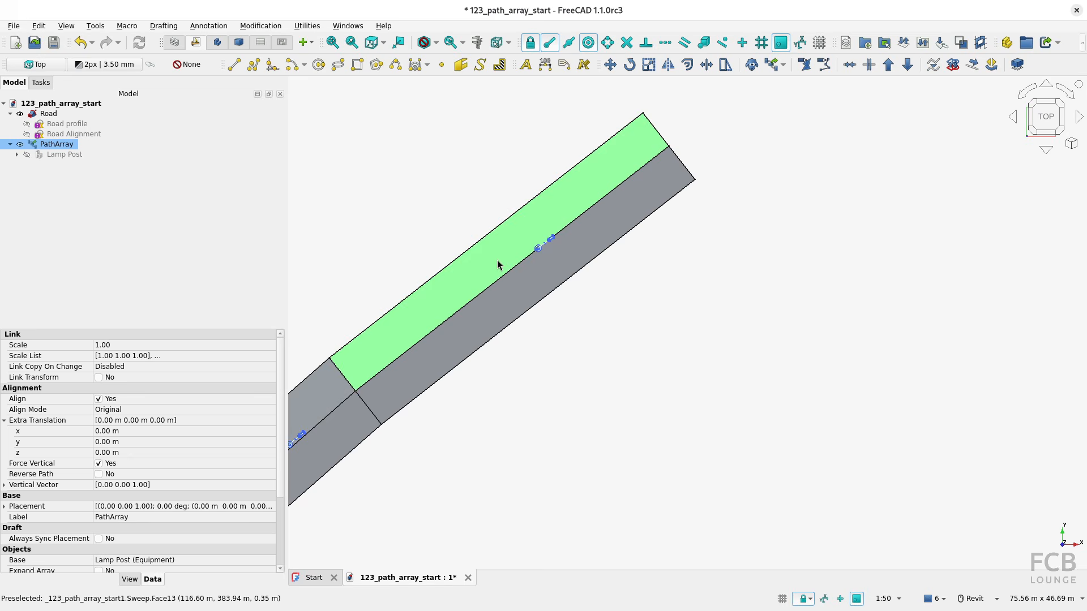
{"action": "scroll", "coordinate": [546, 248], "scroll_direction": "down", "scroll_amount": 3}
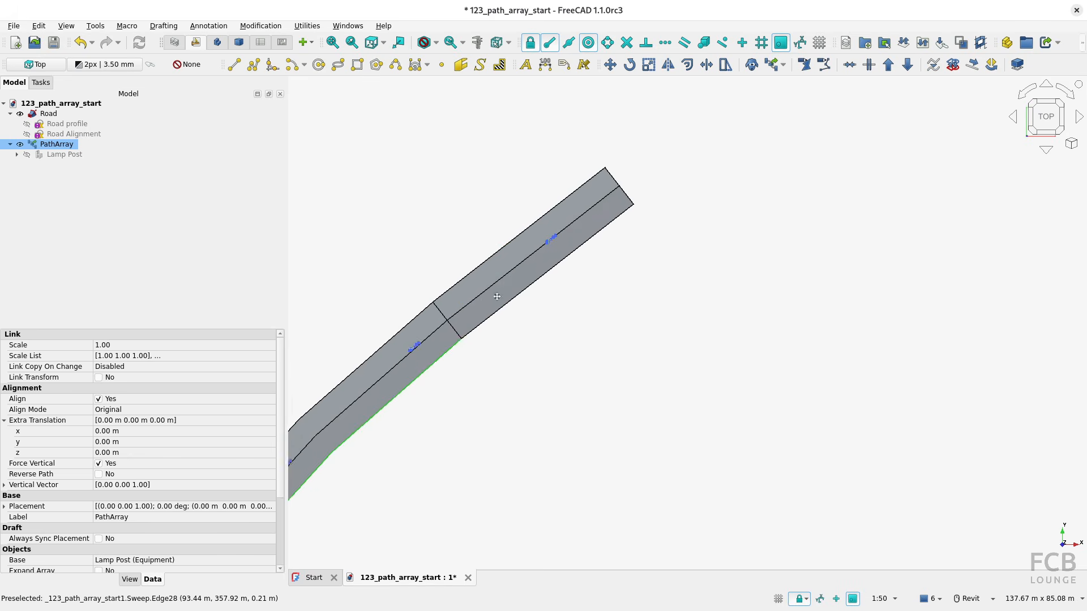
{"action": "middle_click_drag", "start_coordinate": [496, 297], "coordinate": [493, 82]}
{"action": "scroll", "coordinate": [495, 499], "scroll_direction": "up", "scroll_amount": 4}
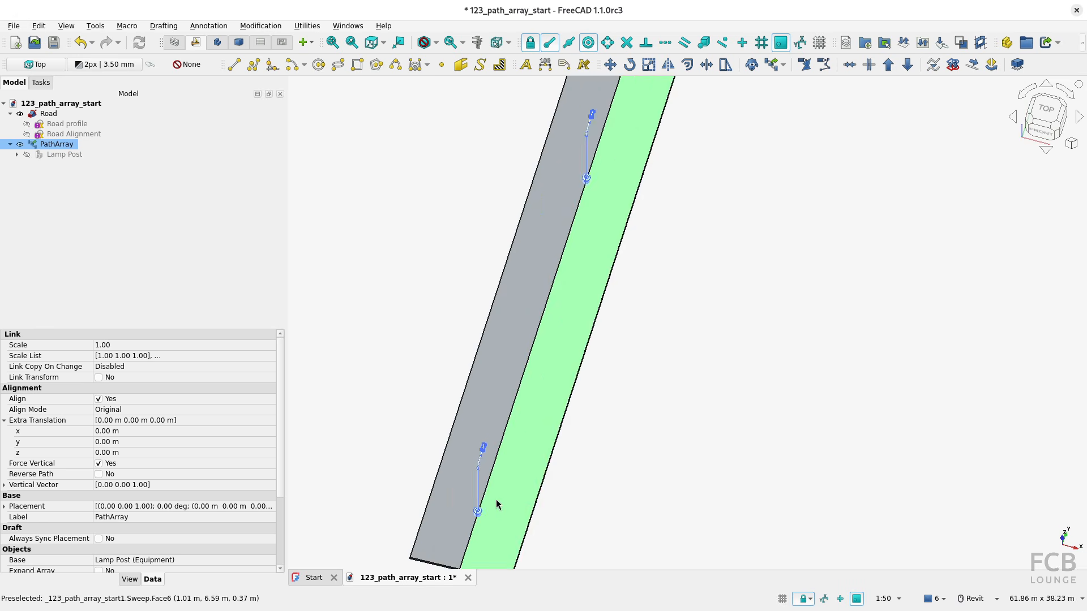
{"action": "scroll", "coordinate": [495, 503], "scroll_direction": "up", "scroll_amount": 1}
Try the Frenet align mode on the PathArray and check the lamp post orientation along the whole road.
{"action": "left_click", "coordinate": [122, 410]}
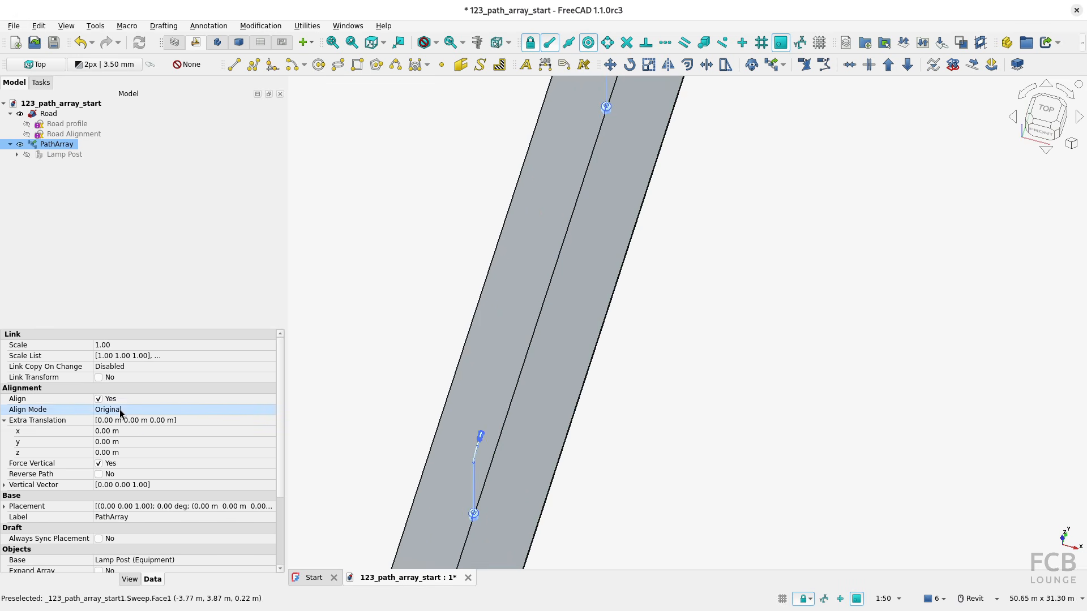
{"action": "left_click", "coordinate": [121, 412]}
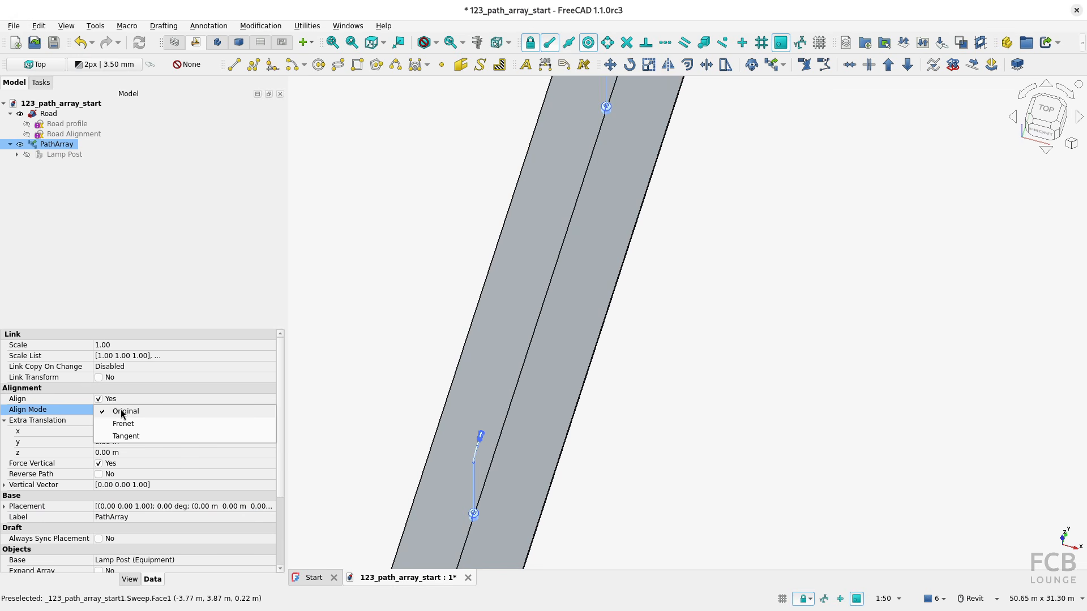
{"action": "left_click", "coordinate": [138, 428]}
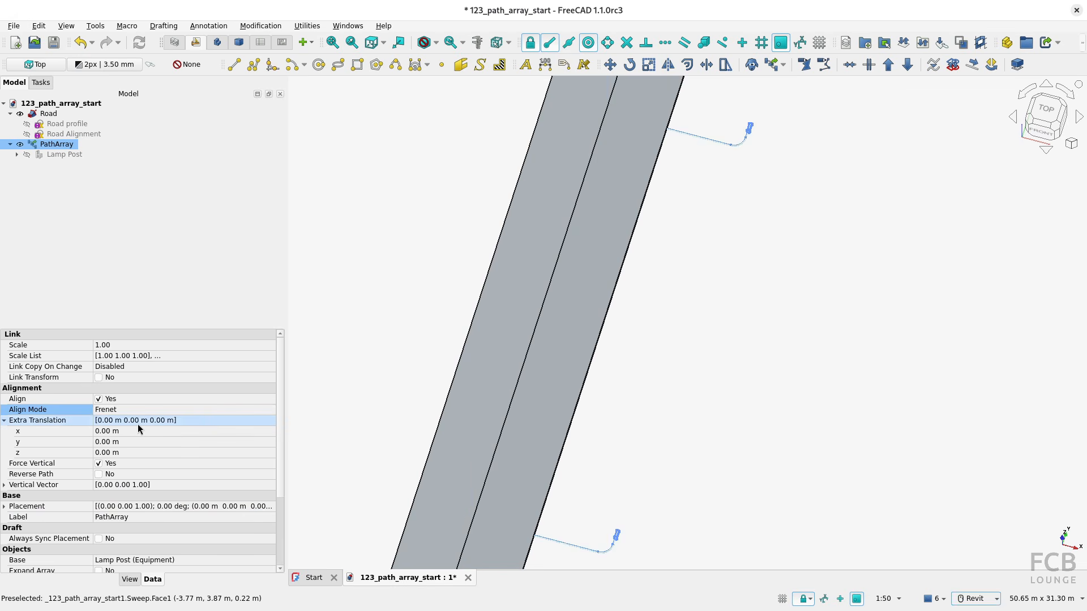
{"action": "scroll", "coordinate": [495, 464], "scroll_direction": "down", "scroll_amount": 2}
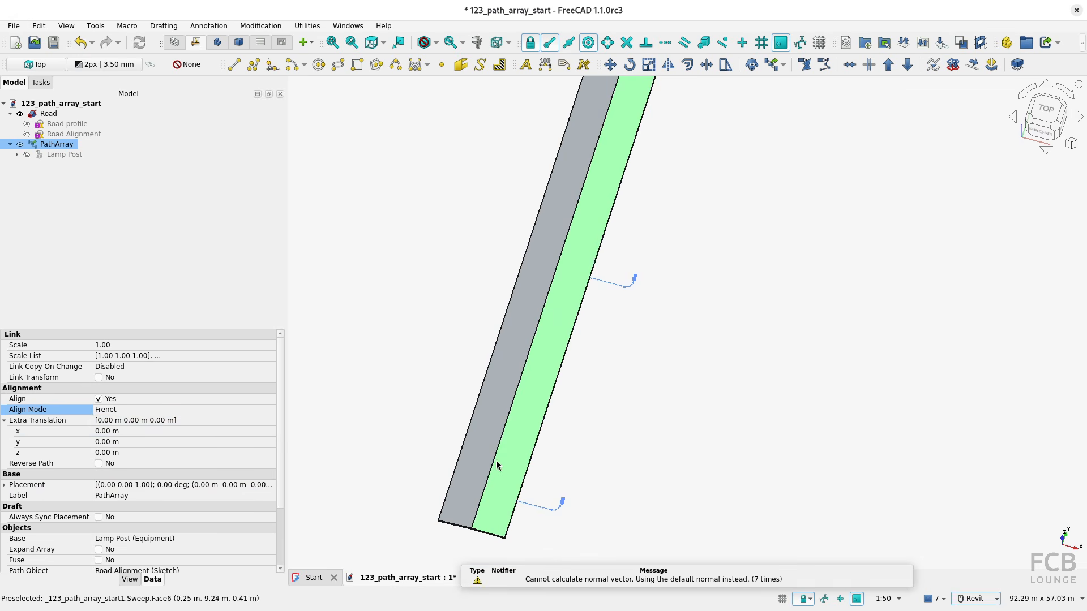
{"action": "scroll", "coordinate": [487, 461], "scroll_direction": "down", "scroll_amount": 1}
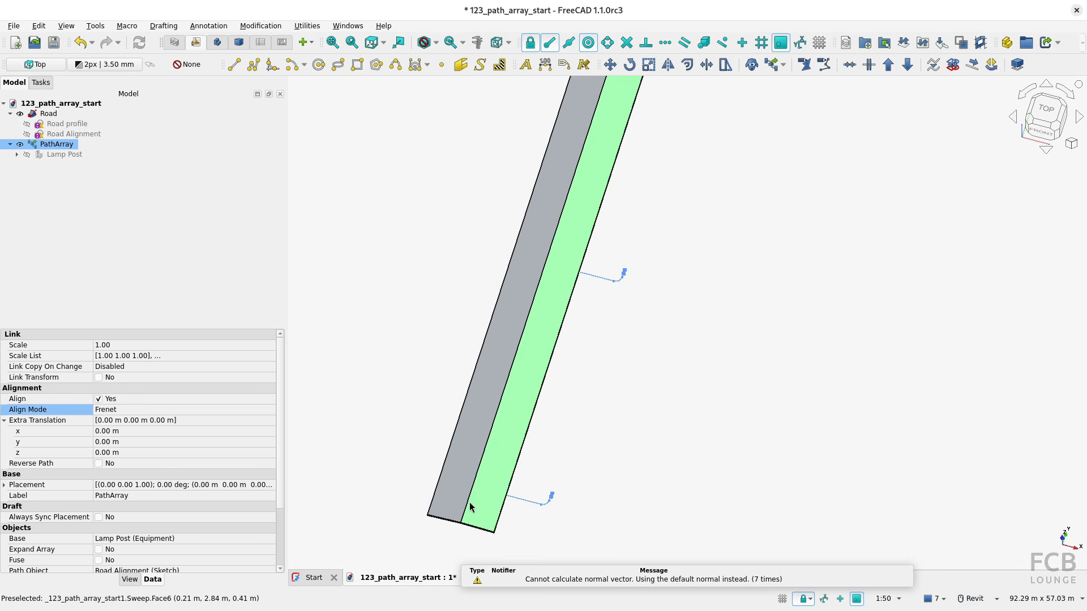
{"action": "scroll", "coordinate": [593, 362], "scroll_direction": "down", "scroll_amount": 5}
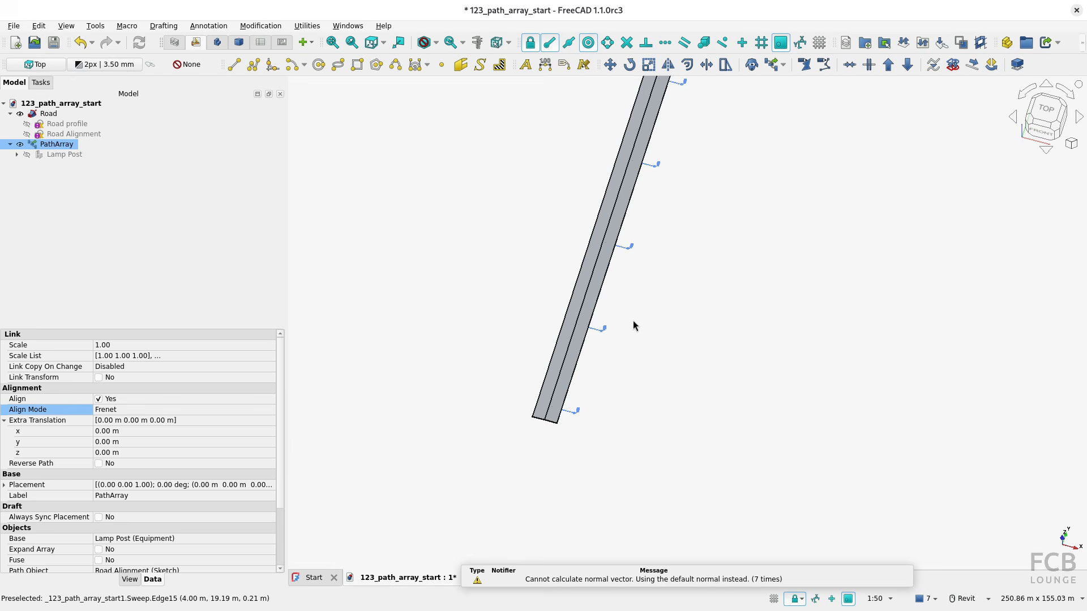
{"action": "middle_click_drag", "start_coordinate": [653, 330], "coordinate": [699, 432]}
{"action": "scroll", "coordinate": [583, 412], "scroll_direction": "down", "scroll_amount": 3}
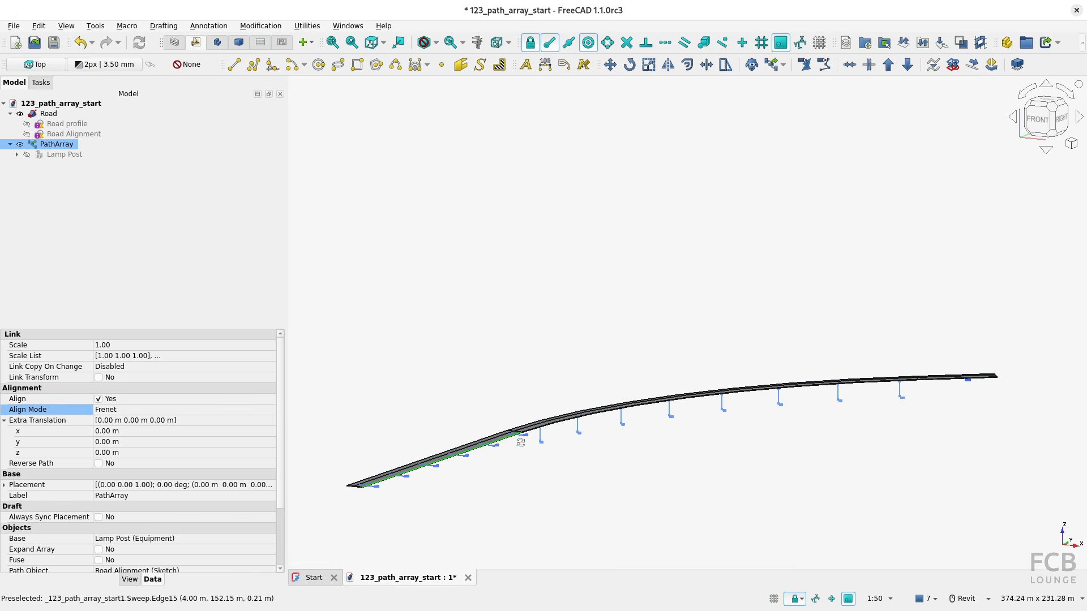
{"action": "middle_click_drag", "start_coordinate": [518, 442], "coordinate": [553, 390], "text": "shift"}
{"action": "scroll", "coordinate": [483, 463], "scroll_direction": "up", "scroll_amount": 6}
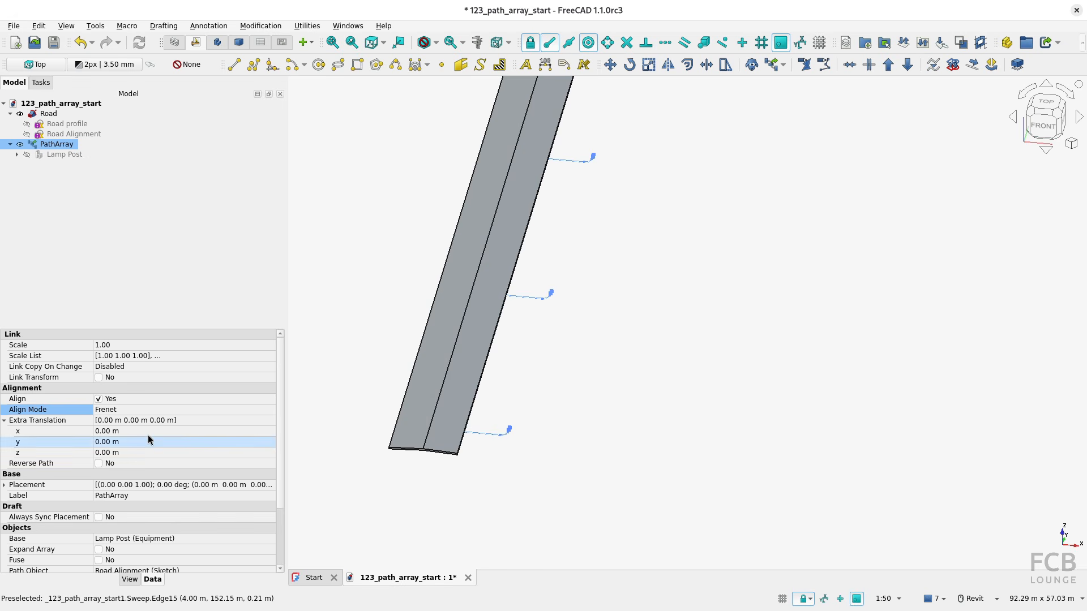
Set the PathArray's align mode to Tangent.
{"action": "left_click", "coordinate": [126, 411]}
{"action": "left_click", "coordinate": [127, 412]}
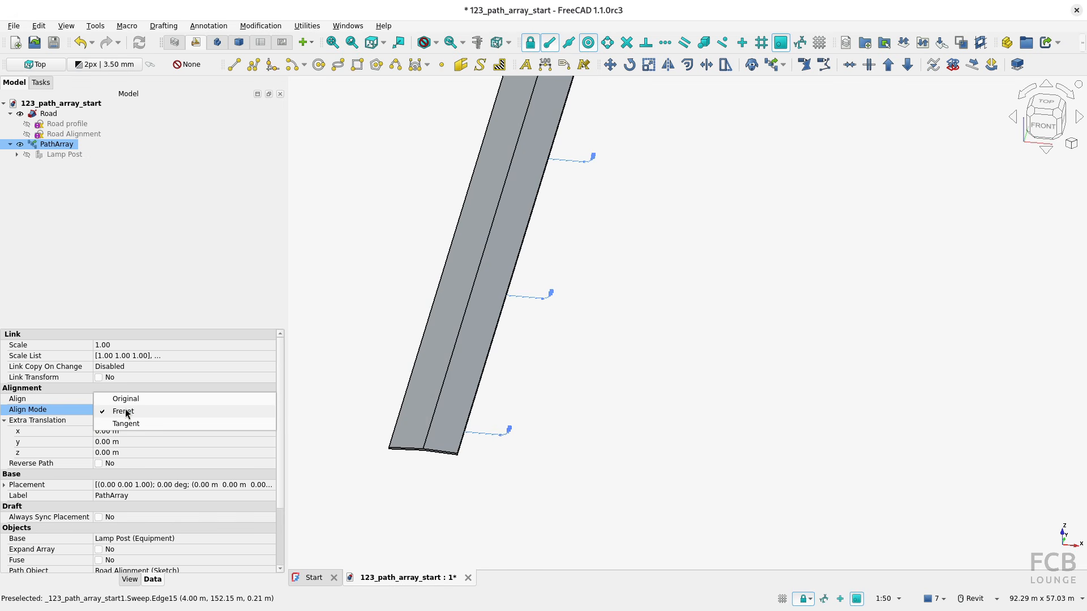
{"action": "left_click", "coordinate": [126, 424]}
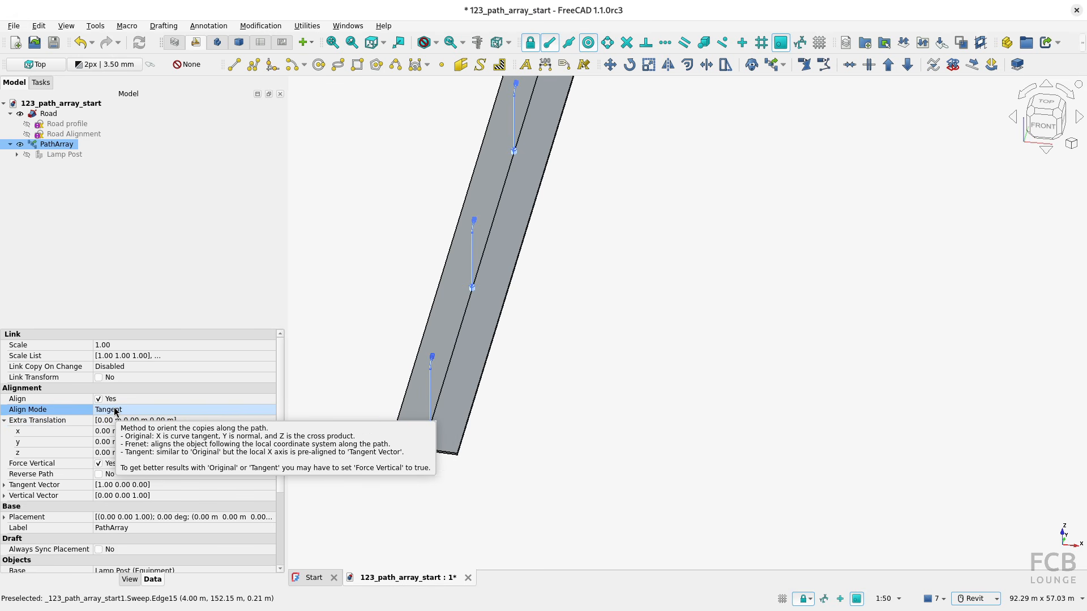
Set the PathArray's tangent vector to x 0 and y 1.
{"action": "left_click", "coordinate": [4, 485]}
{"action": "left_click", "coordinate": [95, 496]}
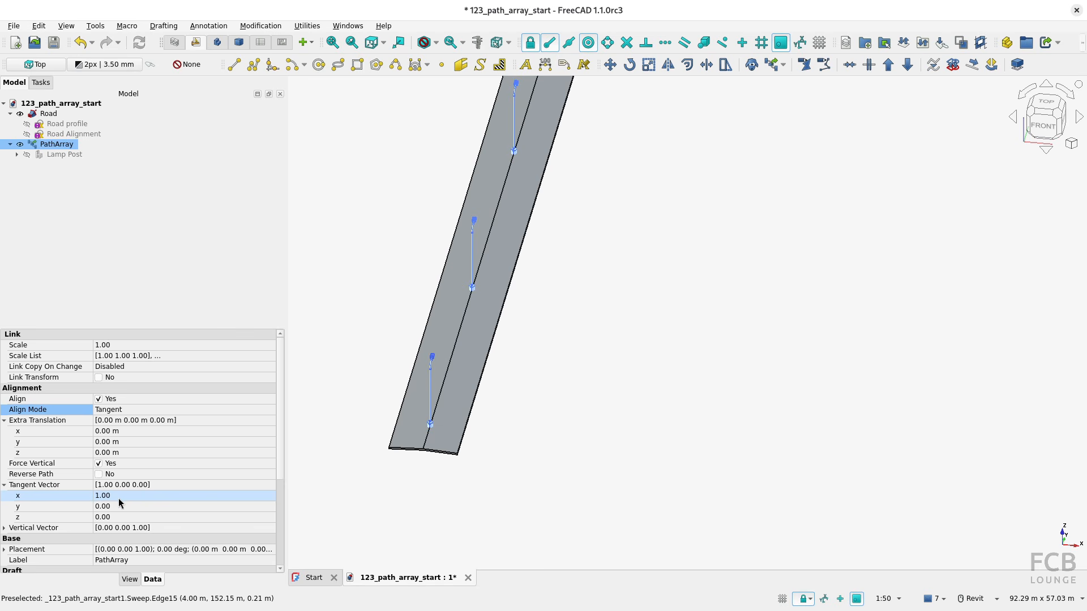
{"action": "left_click", "coordinate": [120, 501]}
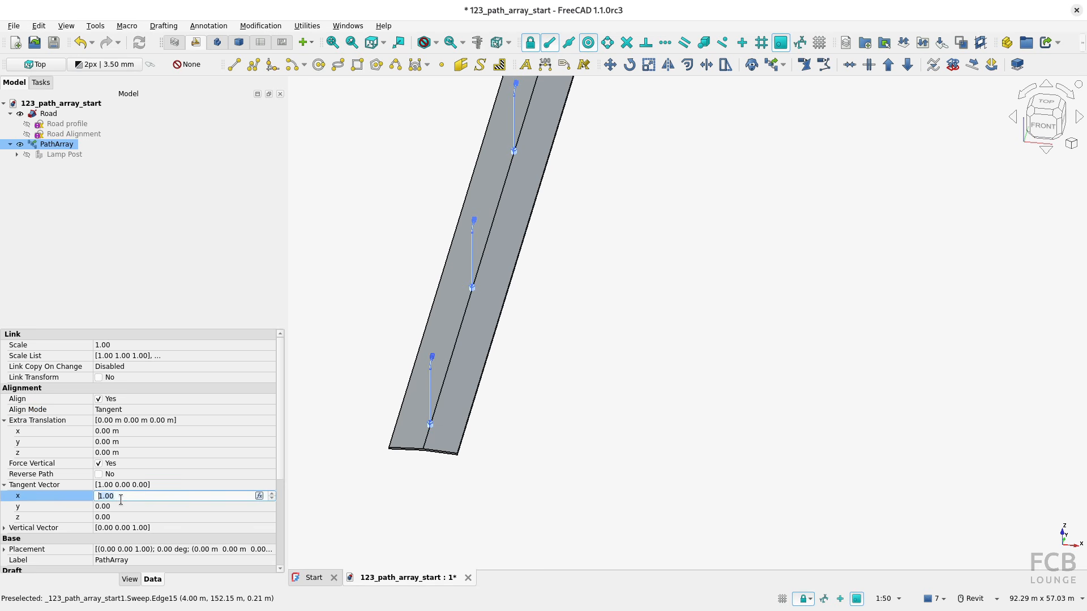
{"action": "type", "text": "0"}
{"action": "key", "text": "Return"}
{"action": "left_click", "coordinate": [113, 506]}
{"action": "left_click", "coordinate": [126, 505]}
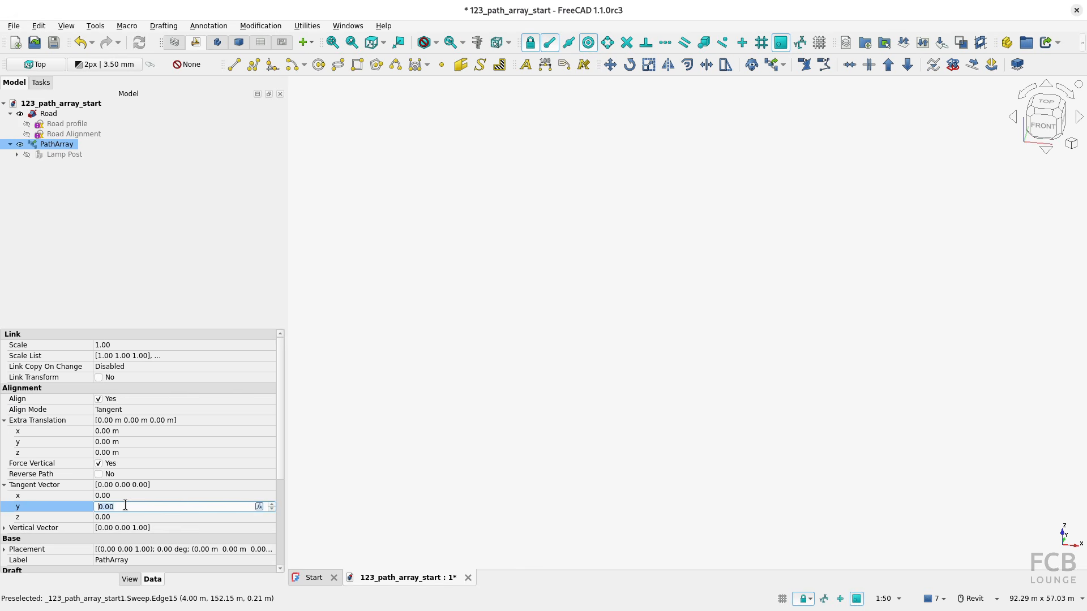
{"action": "key", "text": "Return"}
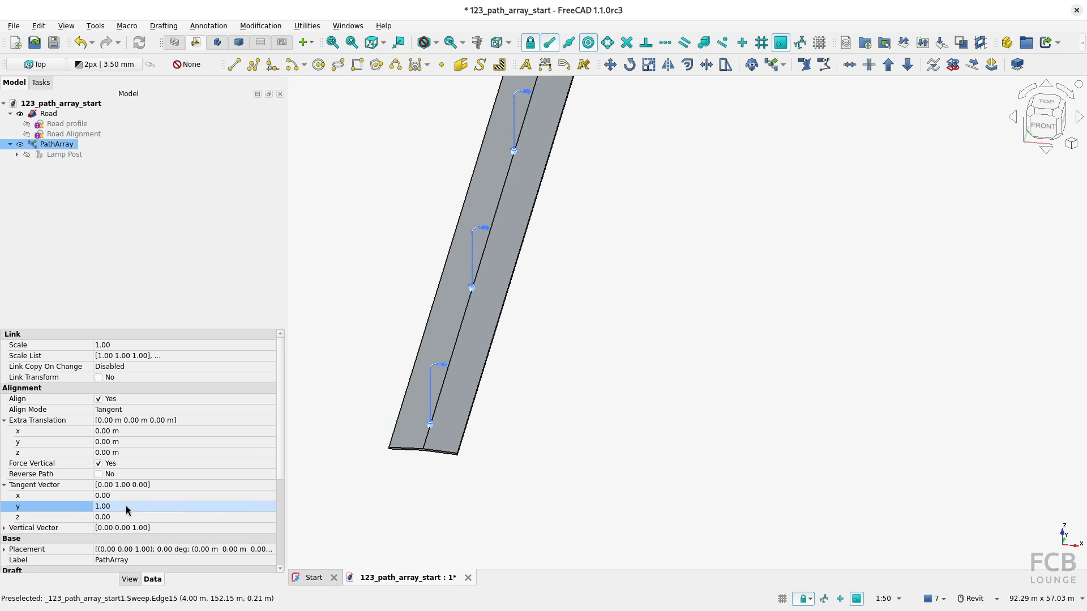
Examine whether the lamp post arms are perpendicular to the road at its start, along the curve and at its far end.
{"action": "scroll", "coordinate": [430, 422], "scroll_direction": "up", "scroll_amount": 5}
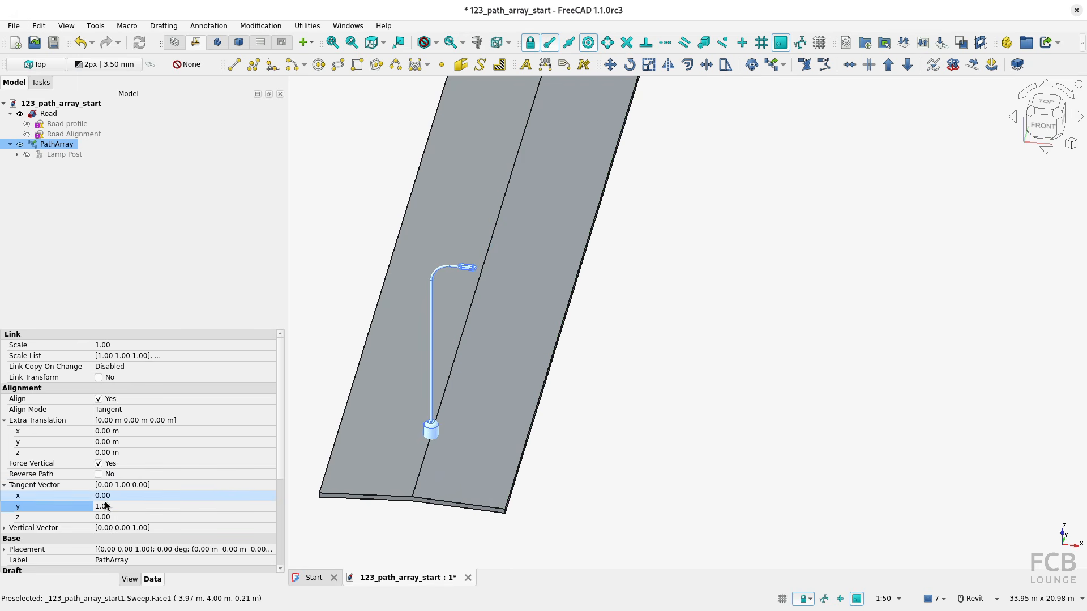
{"action": "scroll", "coordinate": [484, 419], "scroll_direction": "down", "scroll_amount": 10}
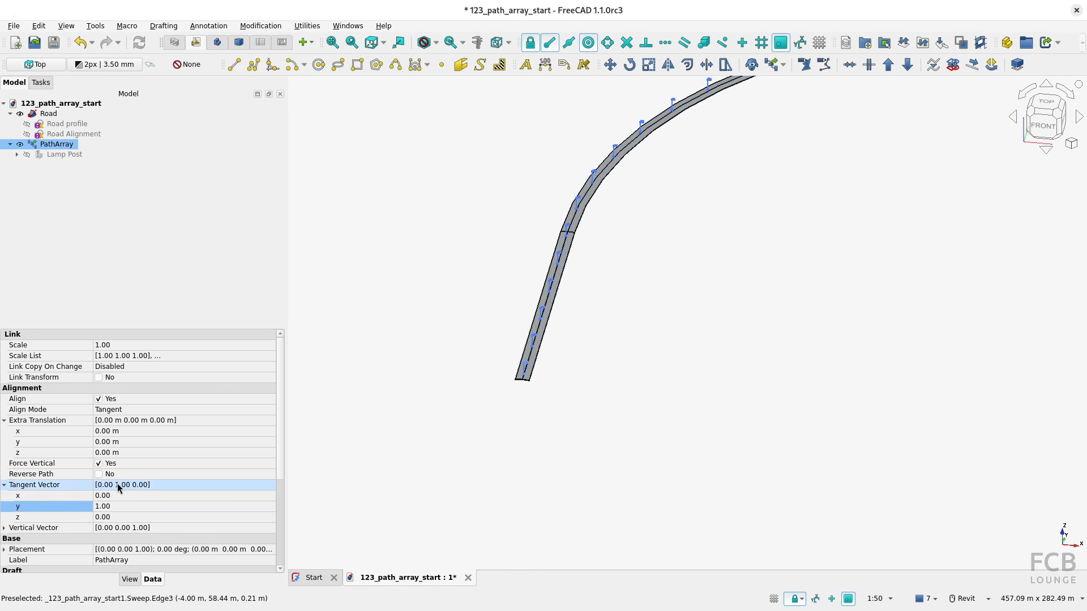
{"action": "middle_click_drag", "start_coordinate": [786, 133], "coordinate": [569, 313]}
{"action": "scroll", "coordinate": [621, 218], "scroll_direction": "up", "scroll_amount": 12}
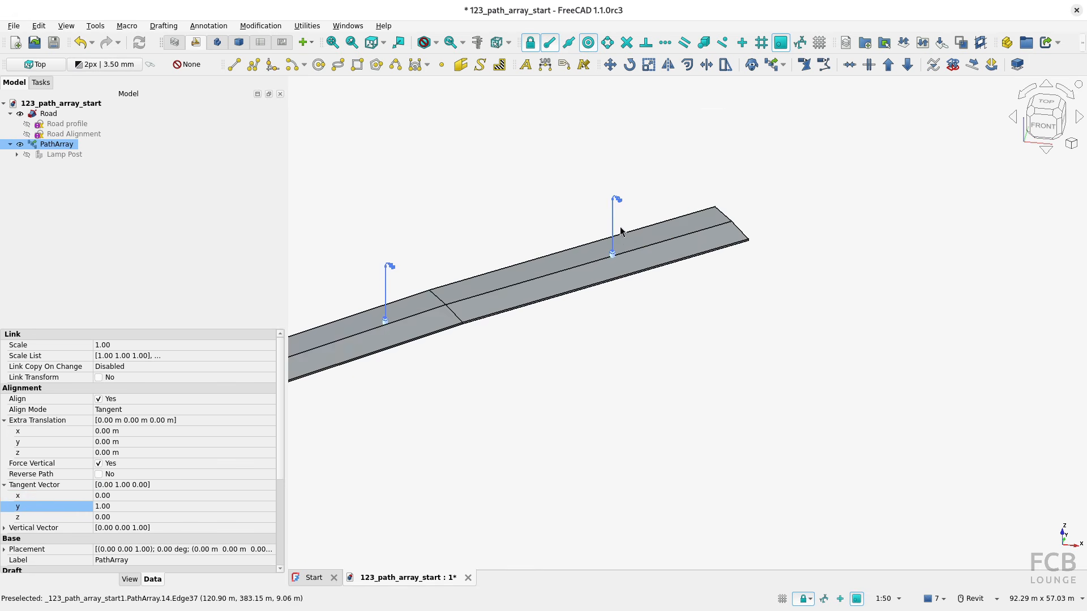
{"action": "scroll", "coordinate": [605, 294], "scroll_direction": "down", "scroll_amount": 5}
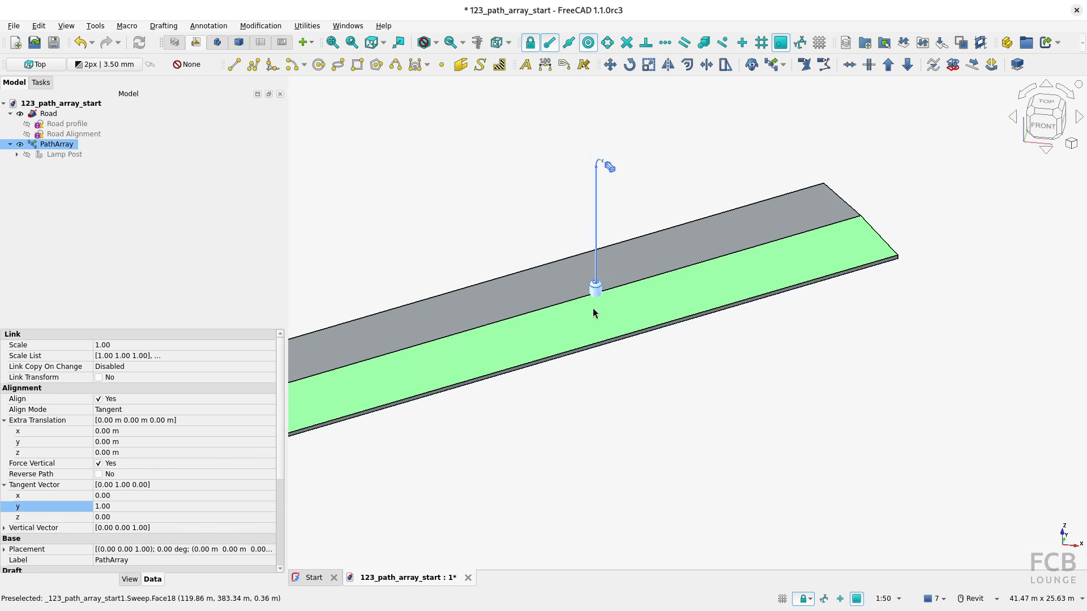
{"action": "middle_click_drag", "start_coordinate": [592, 307], "coordinate": [584, 131], "text": "shift"}
{"action": "scroll", "coordinate": [714, 335], "scroll_direction": "down", "scroll_amount": 4}
{"action": "middle_click_drag", "start_coordinate": [629, 358], "coordinate": [526, 159], "text": "shift"}
{"action": "scroll", "coordinate": [526, 159], "scroll_direction": "down", "scroll_amount": 4}
{"action": "middle_click_drag", "start_coordinate": [850, 459], "coordinate": [765, 422], "text": "shift"}
{"action": "scroll", "coordinate": [766, 423], "scroll_direction": "down", "scroll_amount": 9}
{"action": "scroll", "coordinate": [688, 466], "scroll_direction": "up", "scroll_amount": 1}
{"action": "middle_click_drag", "start_coordinate": [868, 503], "coordinate": [750, 441]}
{"action": "scroll", "coordinate": [688, 466], "scroll_direction": "up", "scroll_amount": 2}
{"action": "scroll", "coordinate": [720, 361], "scroll_direction": "up", "scroll_amount": 2}
{"action": "scroll", "coordinate": [761, 356], "scroll_direction": "up", "scroll_amount": 5}
{"action": "scroll", "coordinate": [667, 369], "scroll_direction": "up", "scroll_amount": 6}
{"action": "scroll", "coordinate": [698, 468], "scroll_direction": "down", "scroll_amount": 5}
{"action": "scroll", "coordinate": [697, 469], "scroll_direction": "down", "scroll_amount": 4}
{"action": "middle_click_drag", "start_coordinate": [696, 472], "coordinate": [690, 133]}
{"action": "middle_click_drag", "start_coordinate": [570, 437], "coordinate": [501, 204]}
{"action": "scroll", "coordinate": [574, 336], "scroll_direction": "up", "scroll_amount": 11}
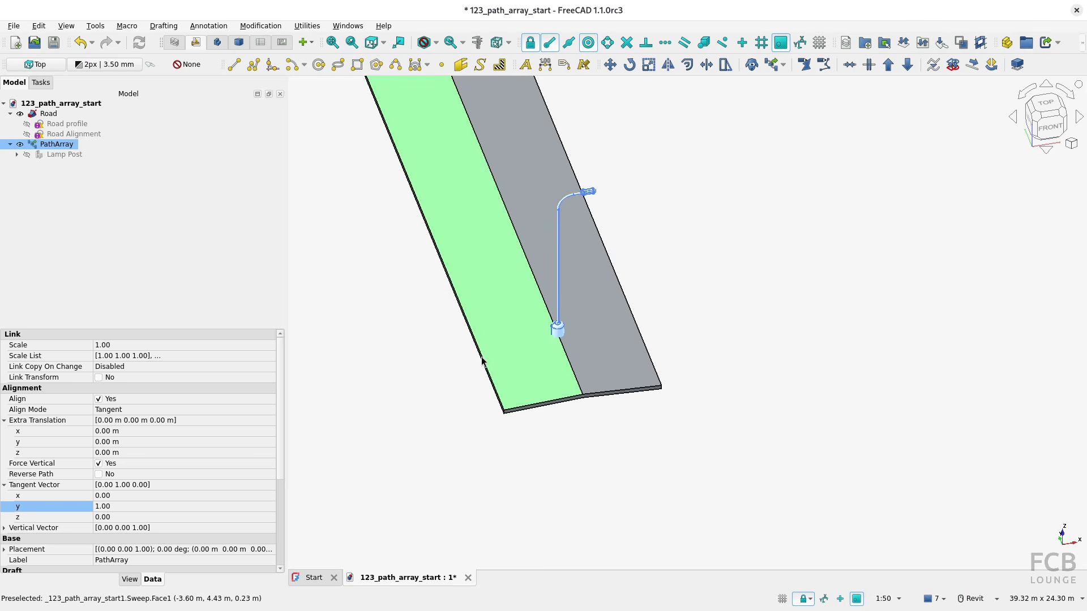
Measure the length of the upper end edge of one road half at the road's start, without saving the measurement.
{"action": "left_click", "coordinate": [535, 406]}
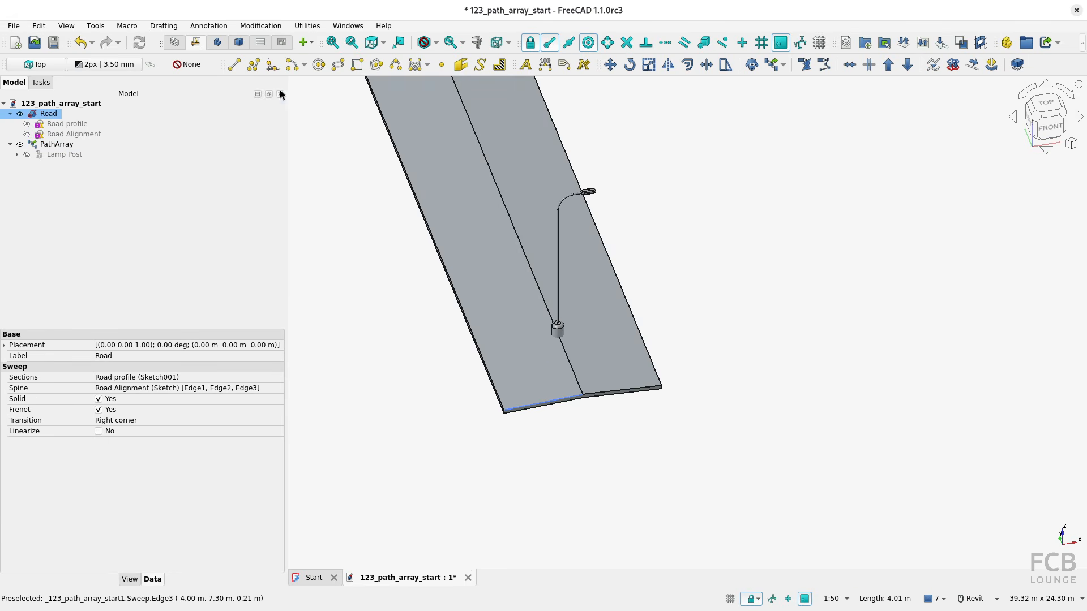
{"action": "left_click", "coordinate": [477, 43]}
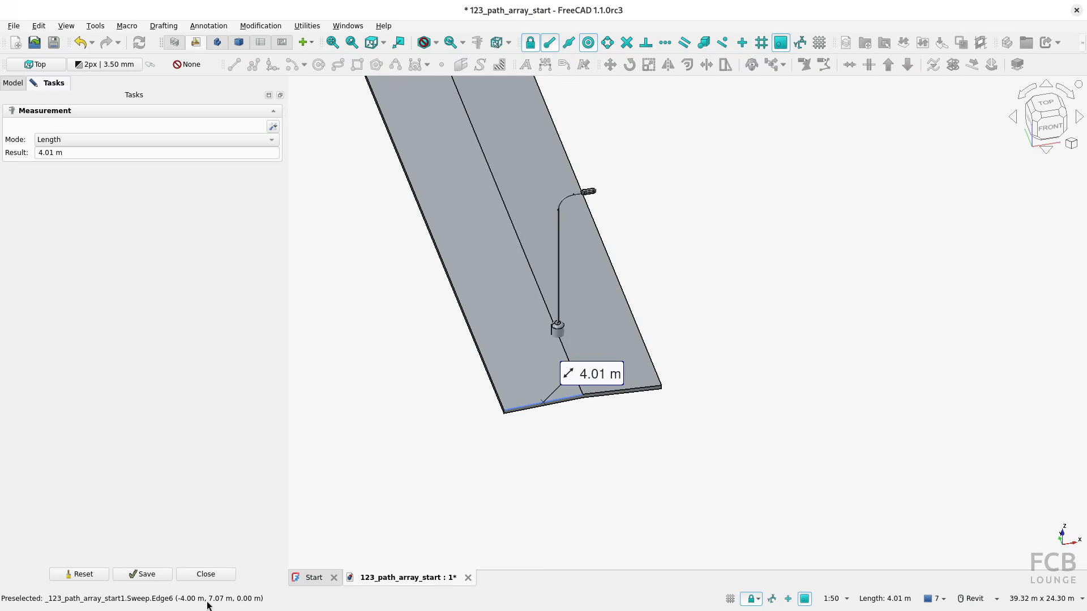
{"action": "left_click", "coordinate": [206, 574]}
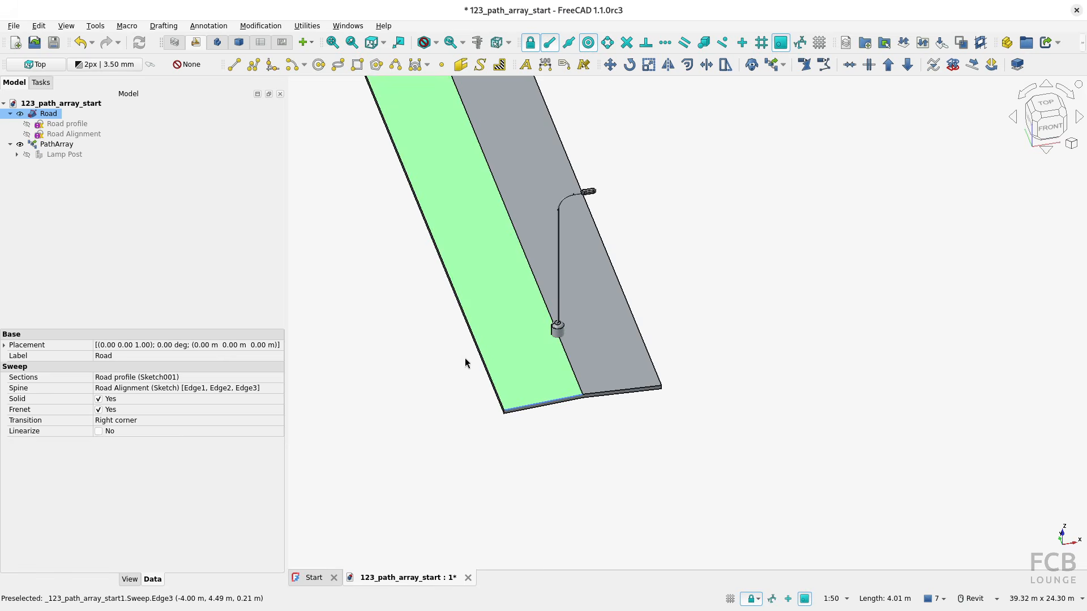
Try an extra translation of 5 m in x on the PathArray, and set it to -5 m instead.
{"action": "left_click", "coordinate": [62, 149]}
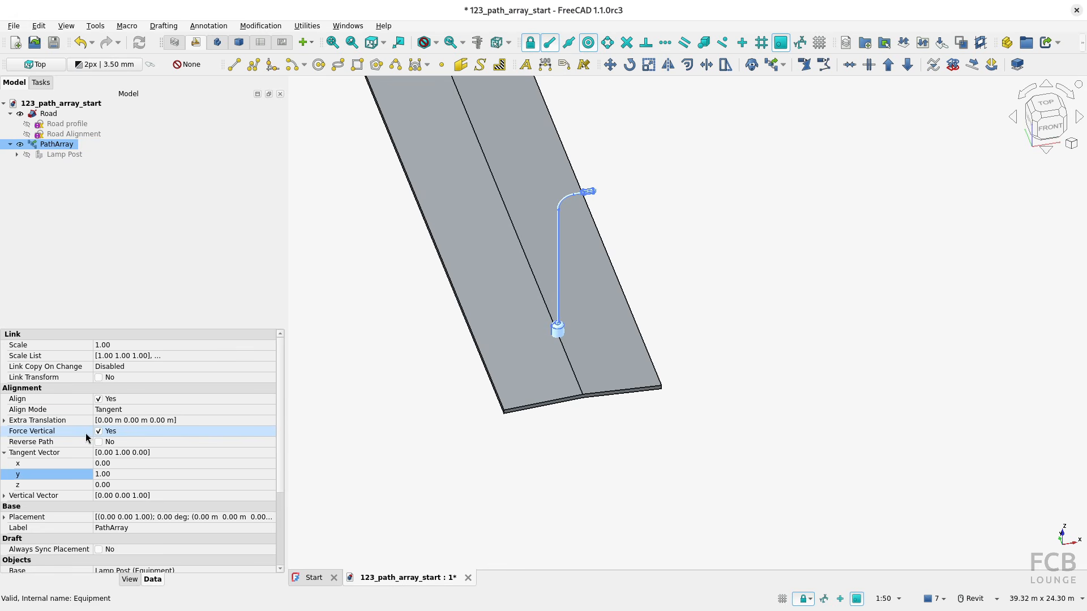
{"action": "left_click", "coordinate": [4, 420]}
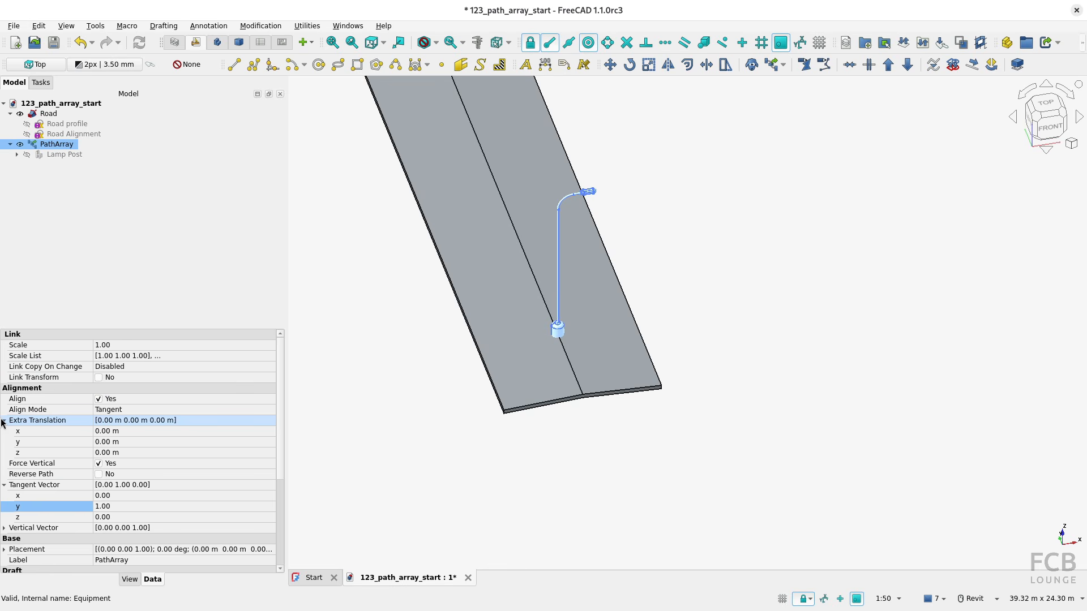
{"action": "left_click", "coordinate": [128, 431]}
{"action": "type", "text": "5"}
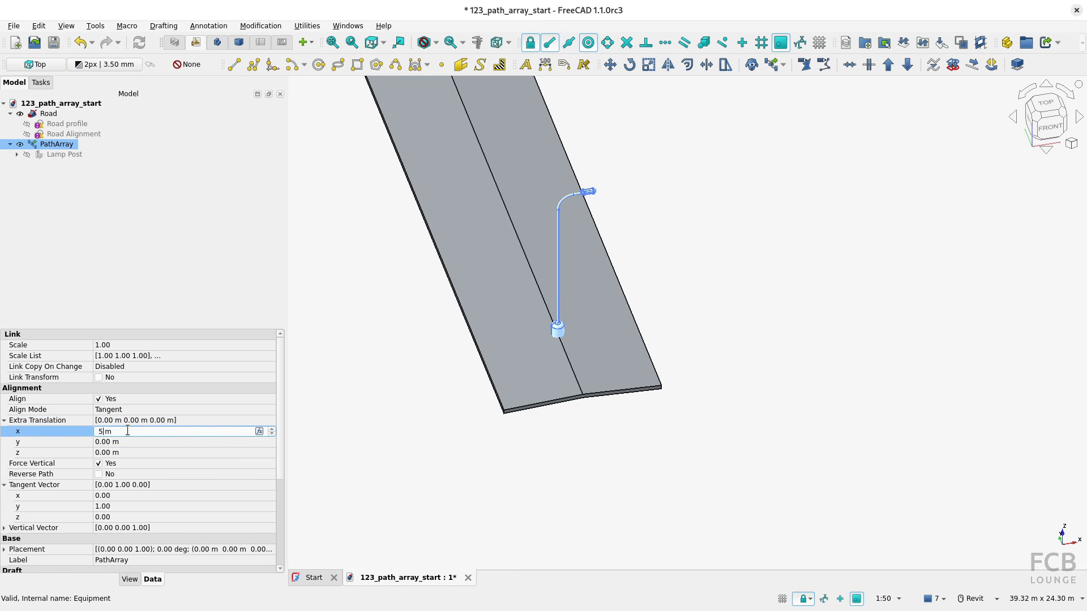
{"action": "key", "text": "Return"}
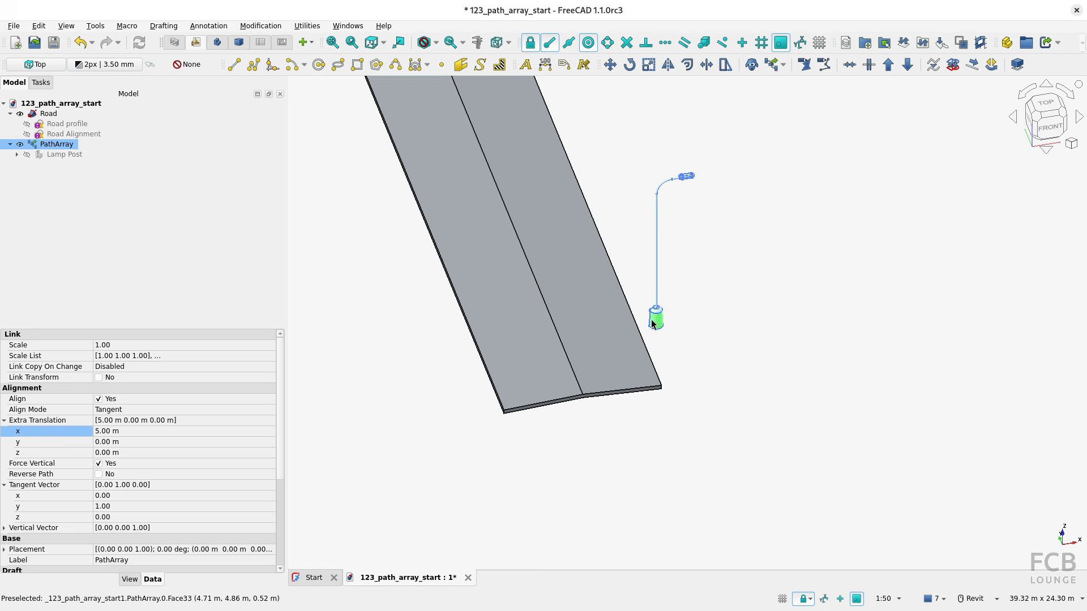
{"action": "left_click", "coordinate": [162, 431]}
{"action": "type", "text": "-"}
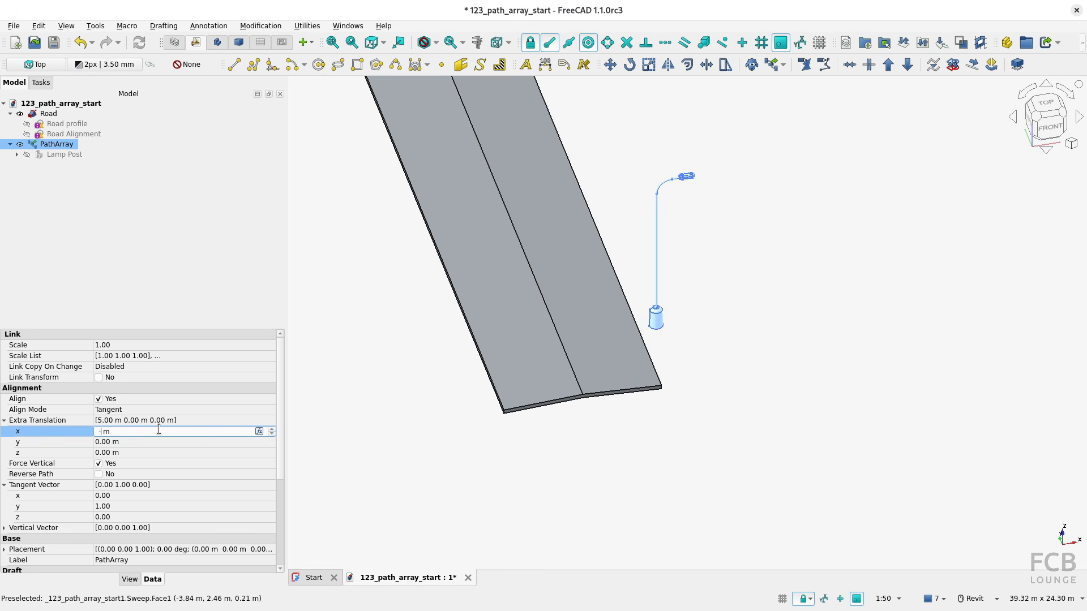
{"action": "type", "text": "5"}
{"action": "key", "text": "Return"}
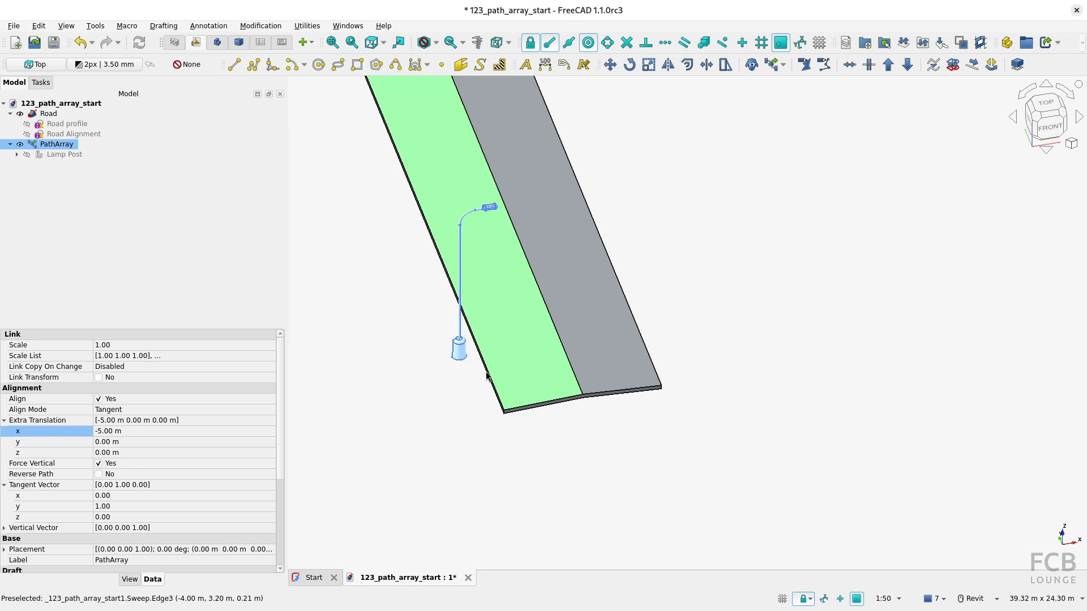
Examine the lamp posts' position beside the road from its start, through the curve, to its far end.
{"action": "scroll", "coordinate": [480, 369], "scroll_direction": "down", "scroll_amount": 8}
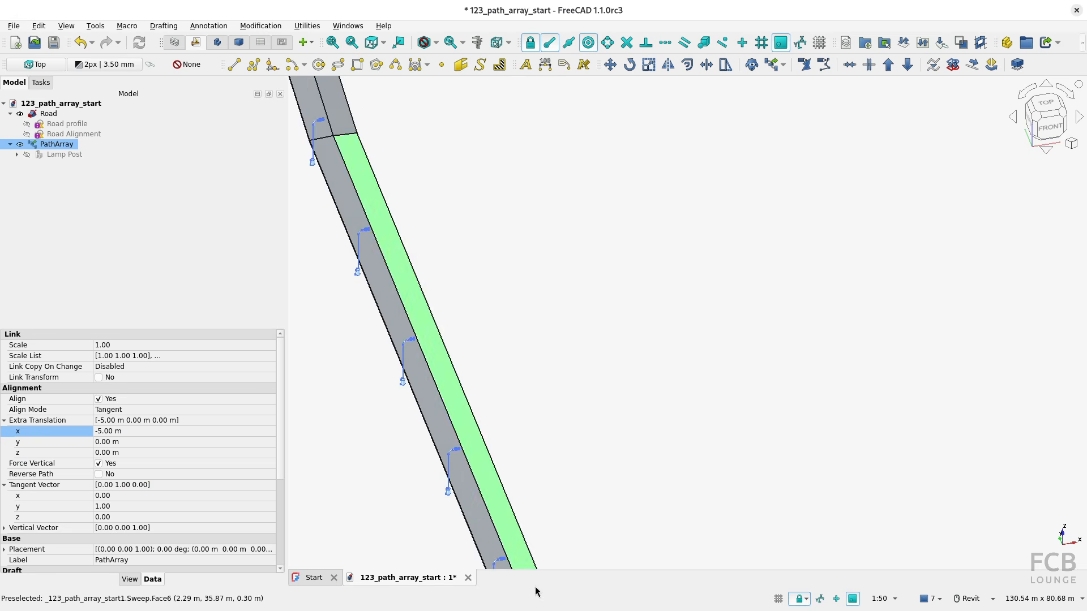
{"action": "middle_click_drag", "start_coordinate": [524, 450], "coordinate": [522, 533]}
{"action": "middle_click_drag", "start_coordinate": [528, 130], "coordinate": [504, 541]}
{"action": "middle_click_drag", "start_coordinate": [577, 201], "coordinate": [446, 531]}
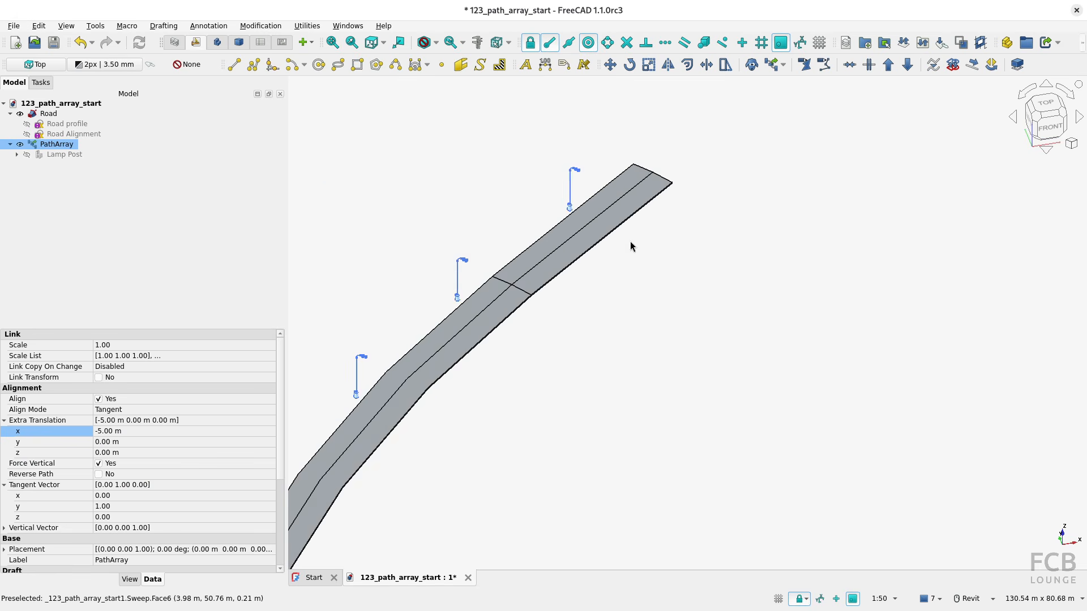
{"action": "scroll", "coordinate": [569, 199], "scroll_direction": "up", "scroll_amount": 4}
{"action": "scroll", "coordinate": [560, 205], "scroll_direction": "down", "scroll_amount": 12}
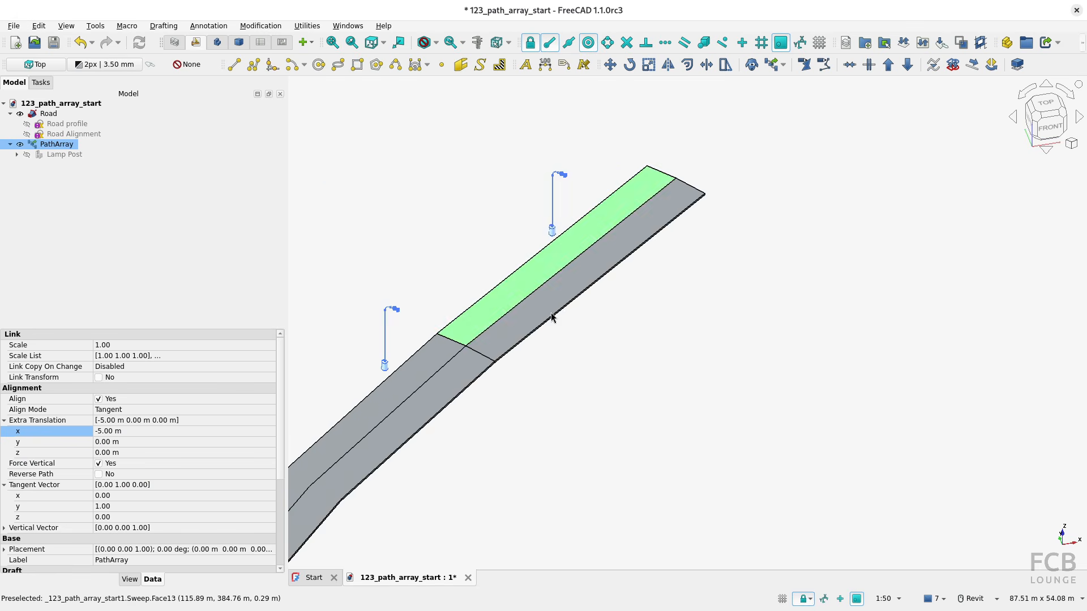
{"action": "middle_click_drag", "start_coordinate": [524, 506], "coordinate": [501, 391]}
{"action": "scroll", "coordinate": [502, 406], "scroll_direction": "up", "scroll_amount": 2}
{"action": "middle_click_drag", "start_coordinate": [604, 389], "coordinate": [553, 478], "text": "shift"}
{"action": "scroll", "coordinate": [531, 462], "scroll_direction": "up", "scroll_amount": 5}
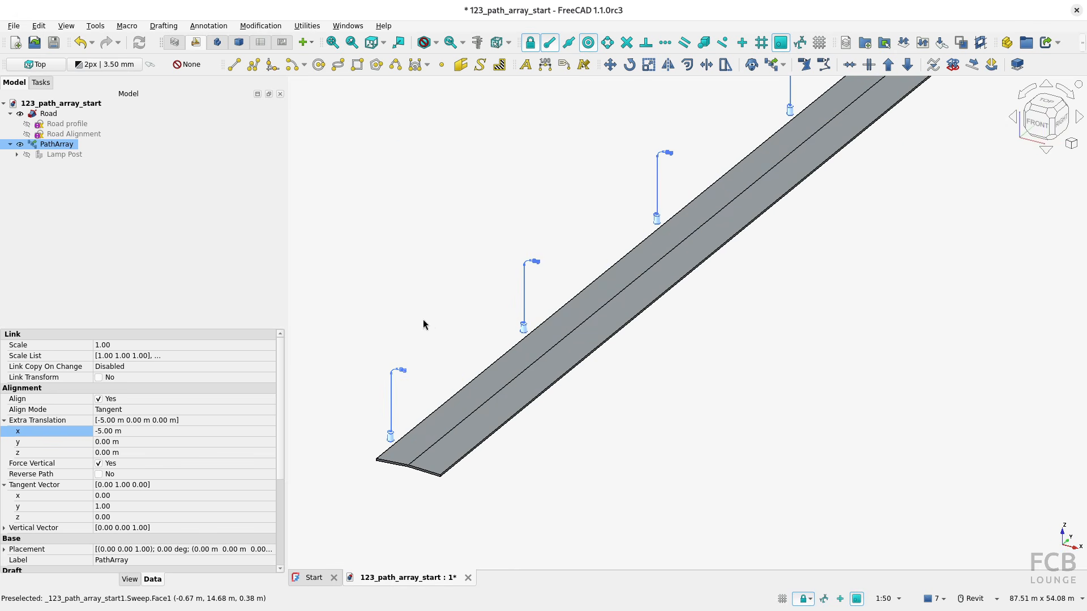
{"action": "scroll", "coordinate": [410, 336], "scroll_direction": "up", "scroll_amount": 1}
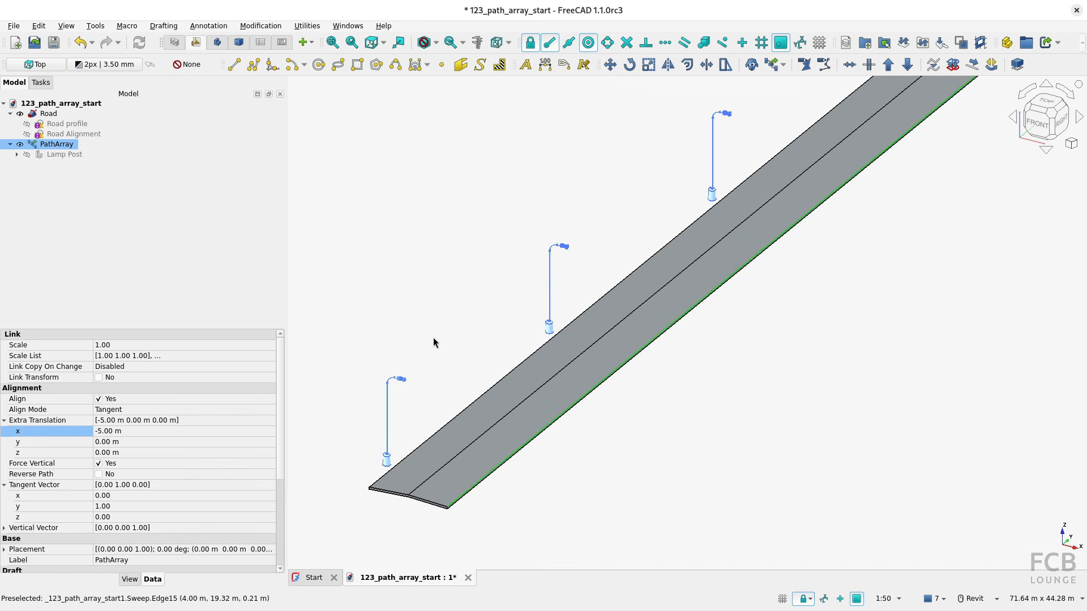
Create a second array of the Lamp Post along the Road Alignment with the regular Path Array command.
{"action": "left_click", "coordinate": [64, 155]}
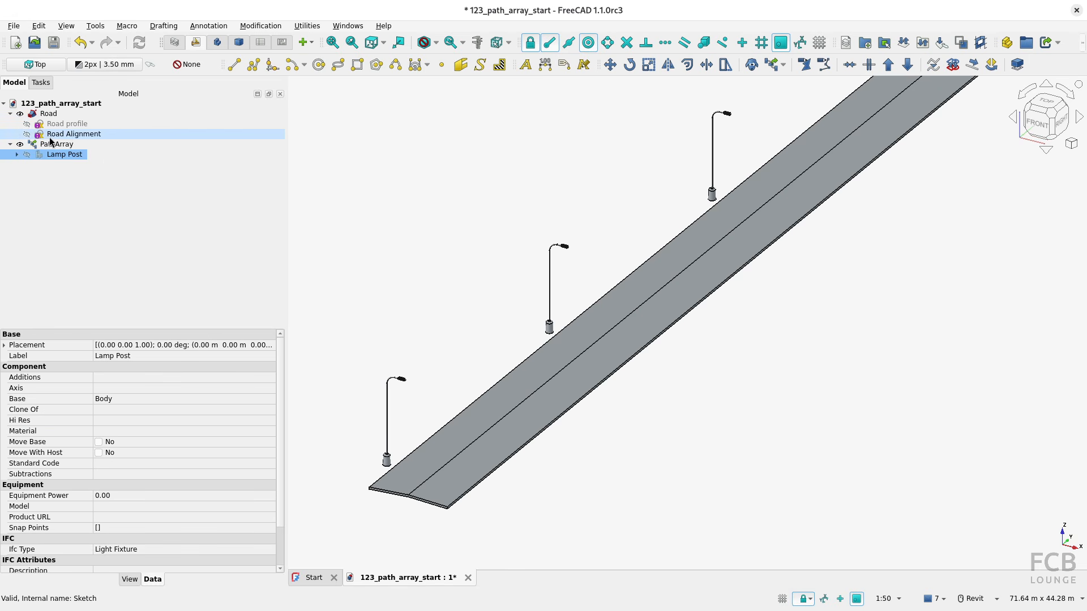
{"action": "left_click", "coordinate": [72, 134], "text": "ctrl"}
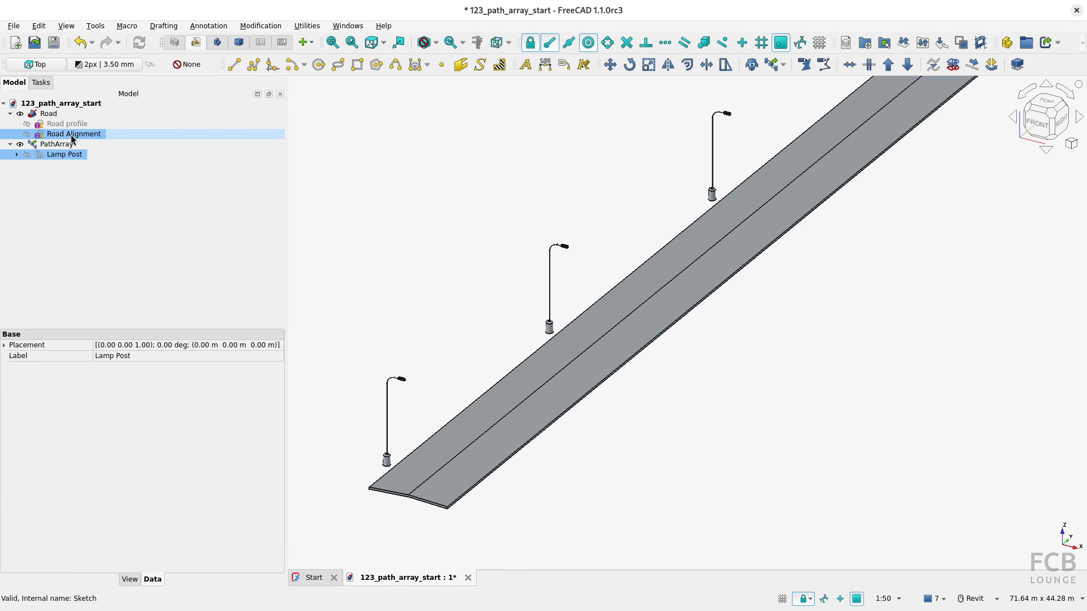
{"action": "left_click", "coordinate": [784, 65]}
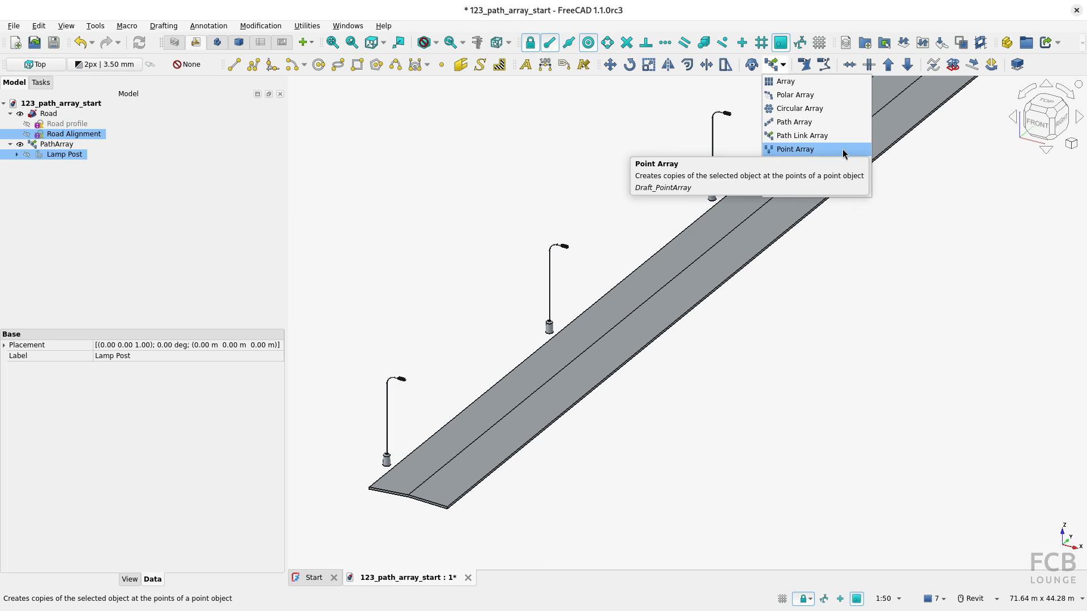
{"action": "left_click", "coordinate": [791, 123]}
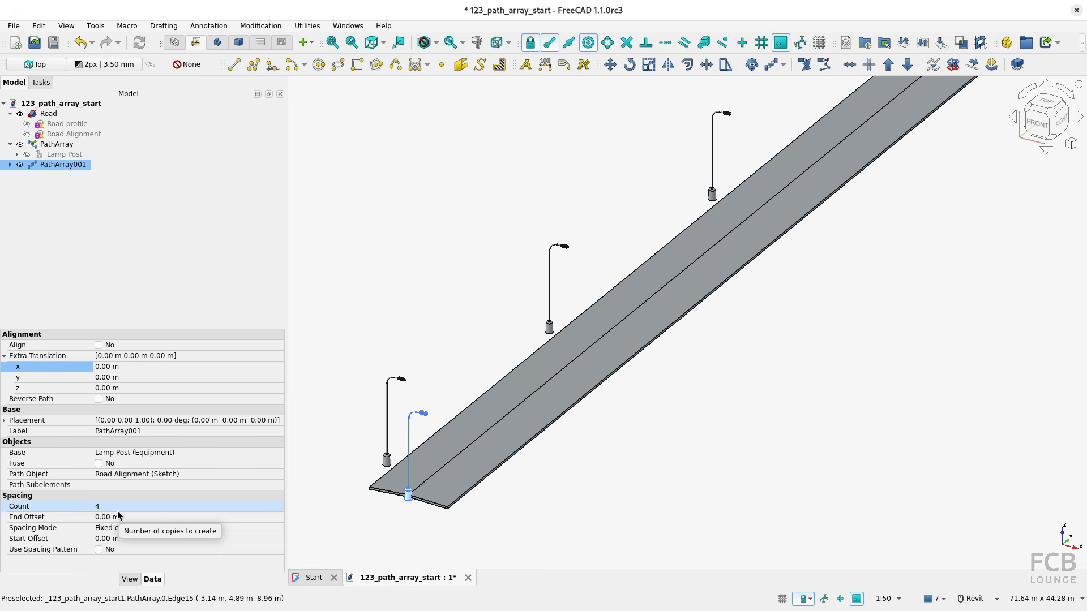
Set the new lamp post array's spacing mode to Fixed spacing with a spacing unit of 30 m.
{"action": "left_click", "coordinate": [127, 528]}
{"action": "left_click", "coordinate": [127, 528]}
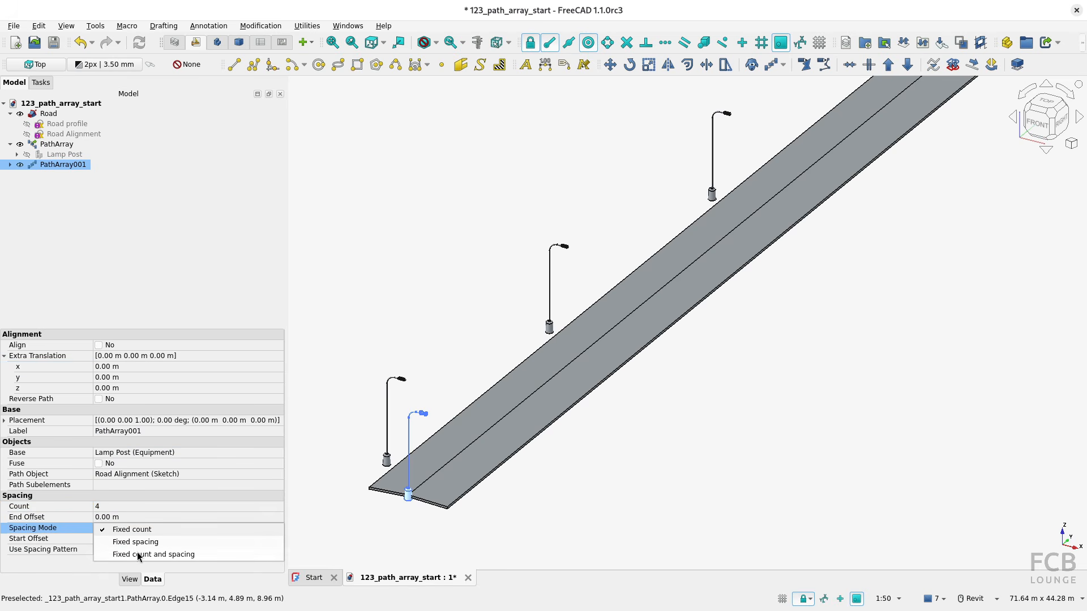
{"action": "key", "text": "Escape"}
{"action": "left_click", "coordinate": [124, 542]}
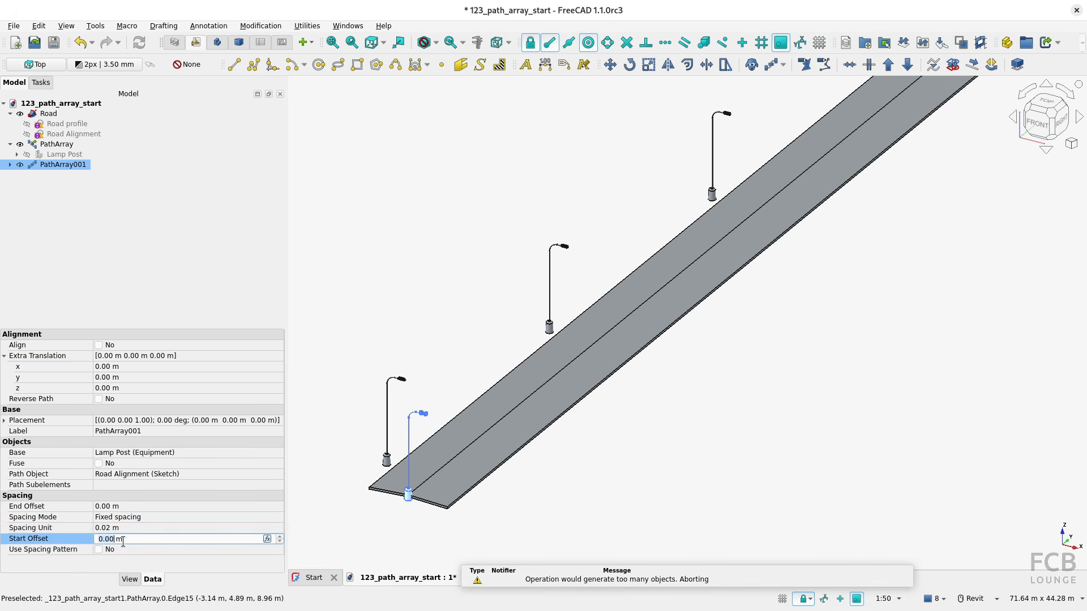
{"action": "left_click", "coordinate": [127, 530]}
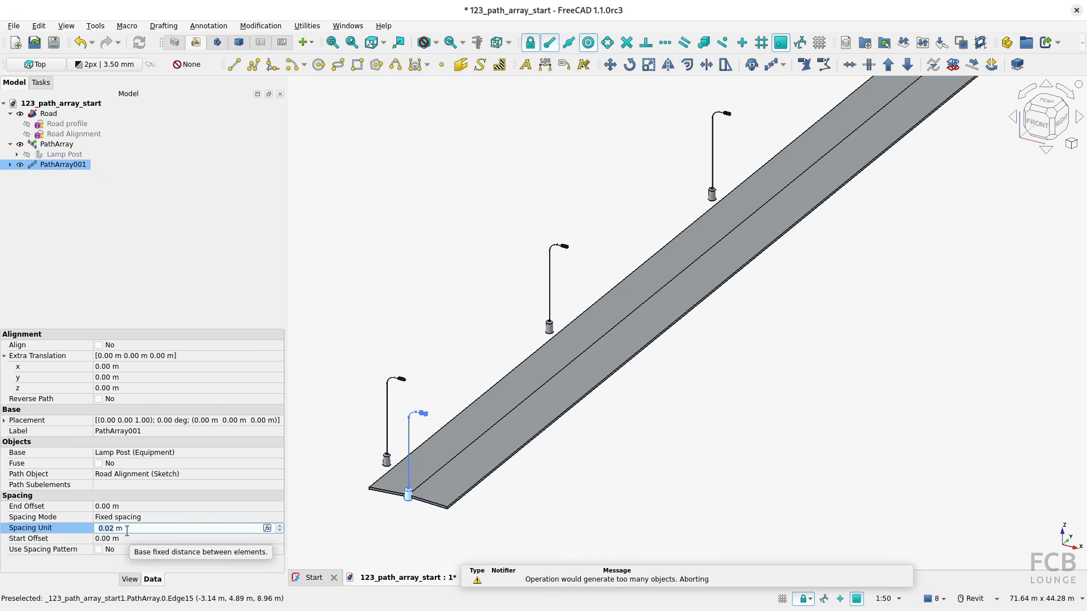
{"action": "type", "text": "30"}
{"action": "key", "text": "Return"}
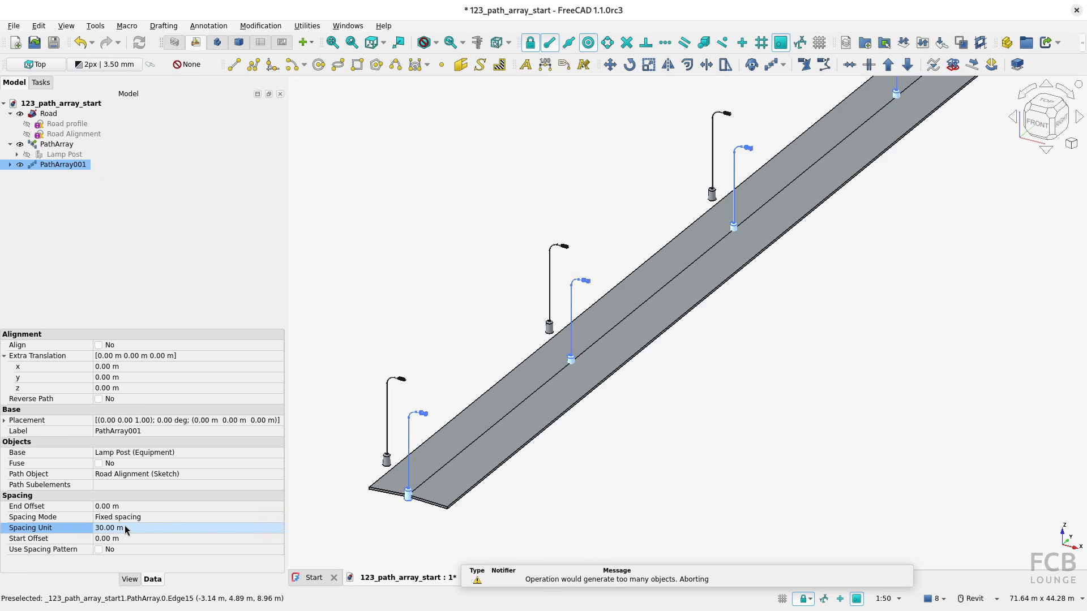
Set the new array's start offset to 20 m.
{"action": "left_click", "coordinate": [125, 543]}
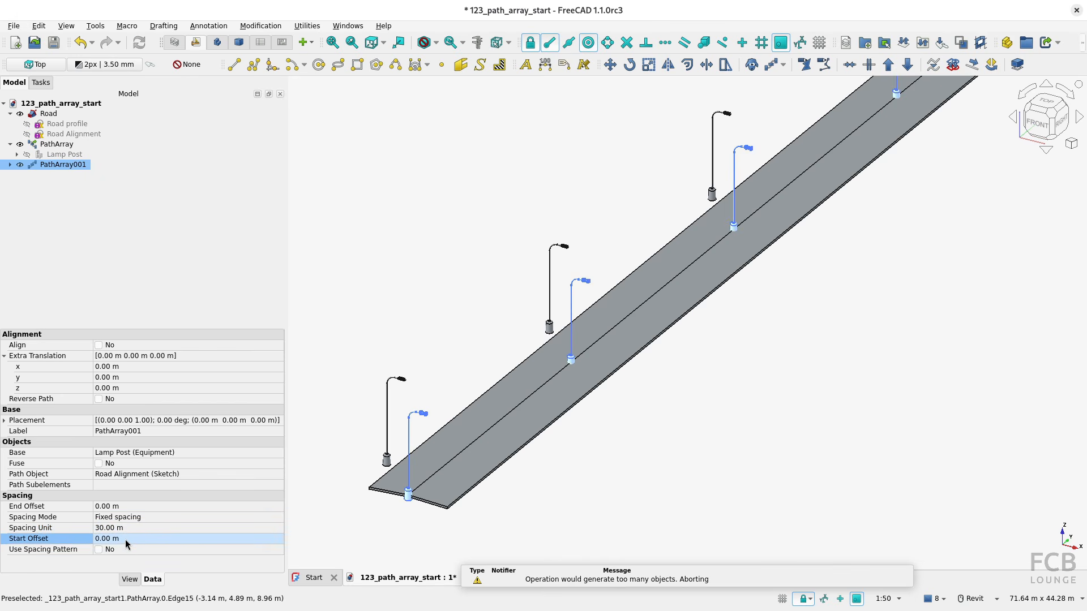
{"action": "type", "text": "20"}
{"action": "key", "text": "Return"}
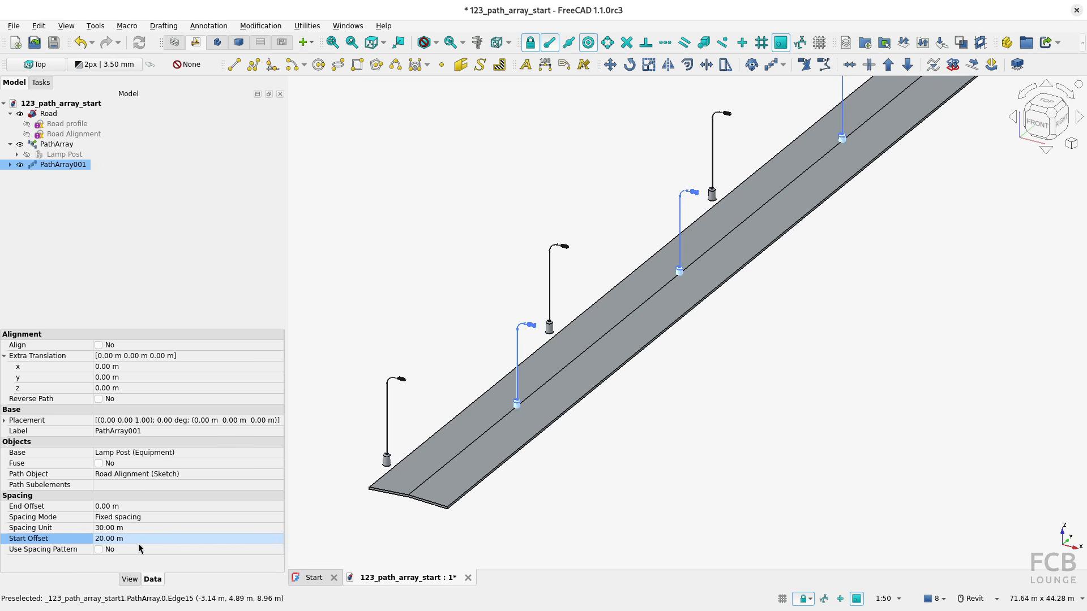
Turn on Align and Force Vertical for the new array and set its align mode to Tangent.
{"action": "left_click", "coordinate": [99, 345]}
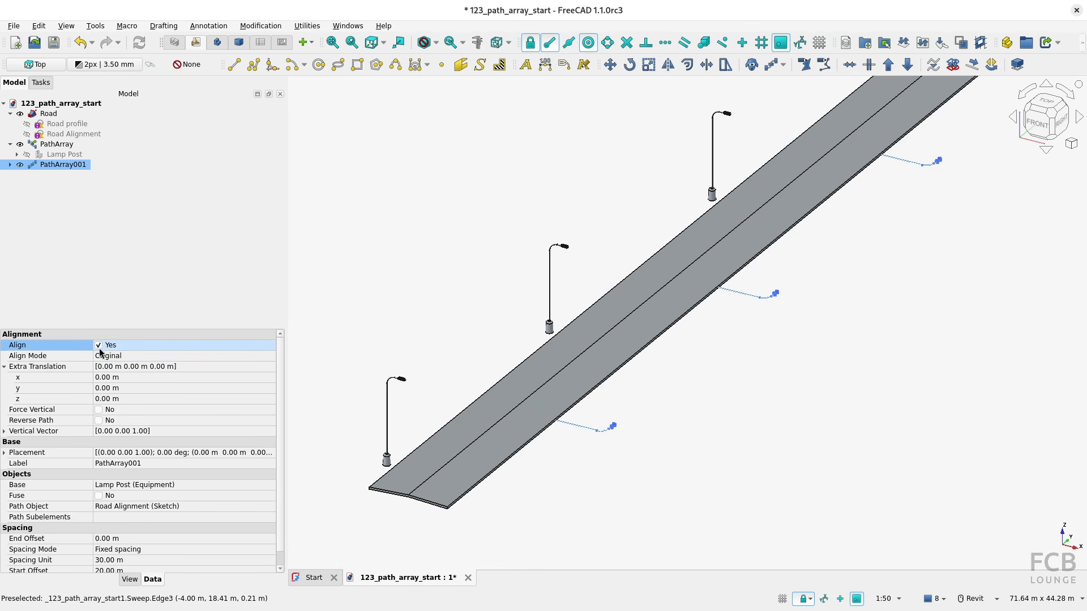
{"action": "left_click", "coordinate": [99, 409]}
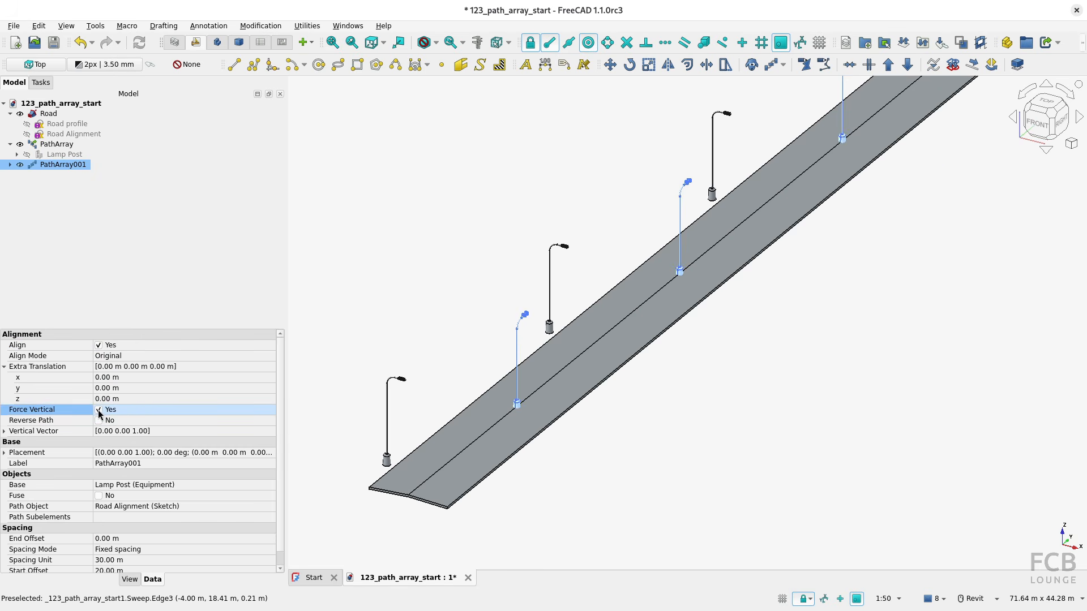
{"action": "left_click", "coordinate": [115, 359]}
{"action": "left_click", "coordinate": [120, 383]}
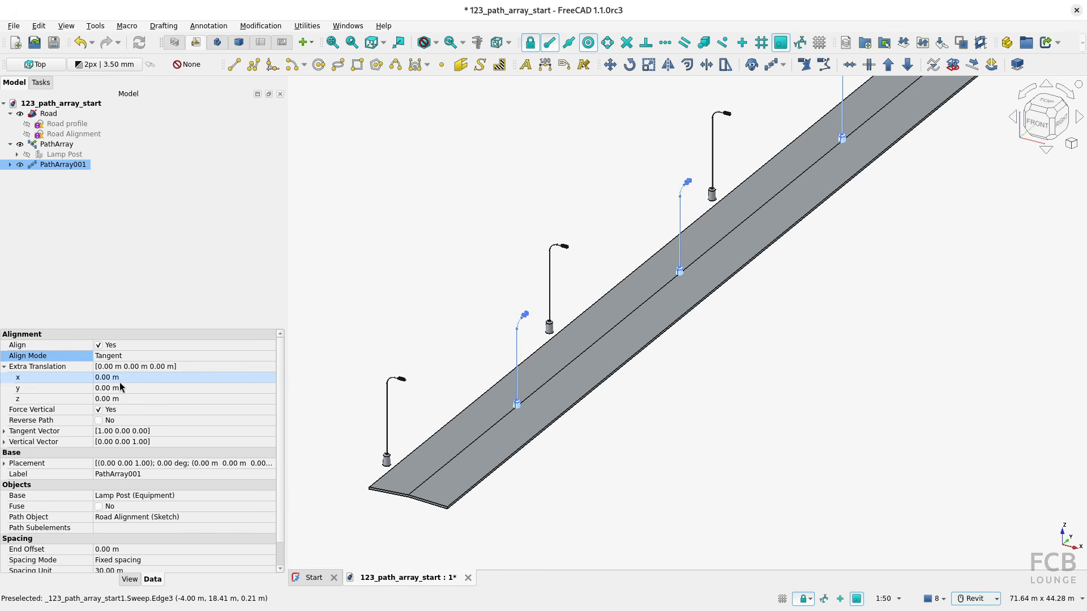
Set the new array's tangent vector to x 0 and y 1.
{"action": "left_click", "coordinate": [34, 431]}
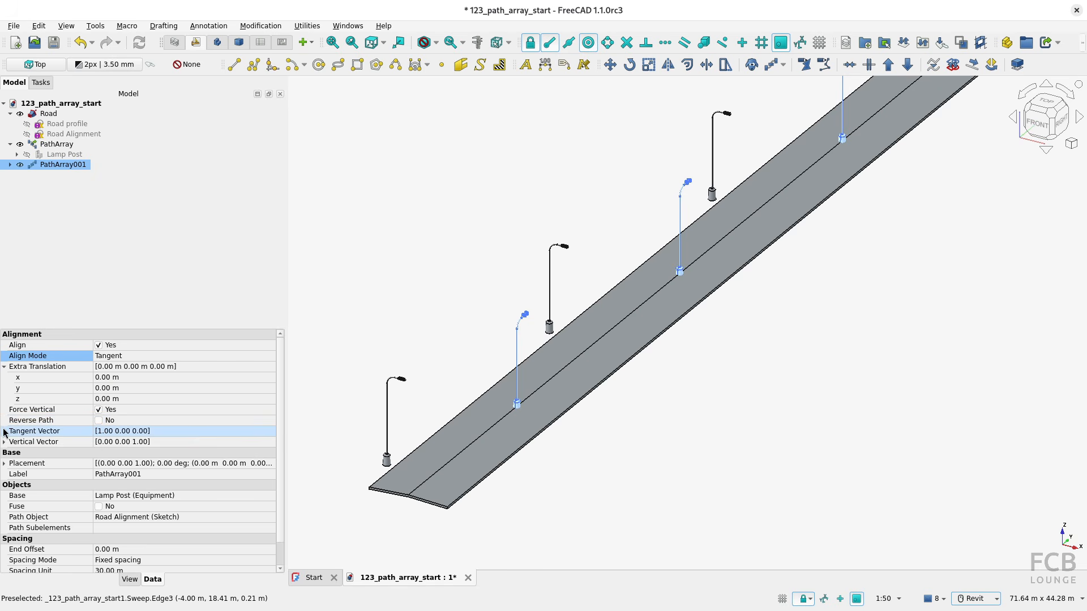
{"action": "left_click", "coordinate": [4, 430]}
{"action": "left_click", "coordinate": [130, 453]}
{"action": "type", "text": "1"}
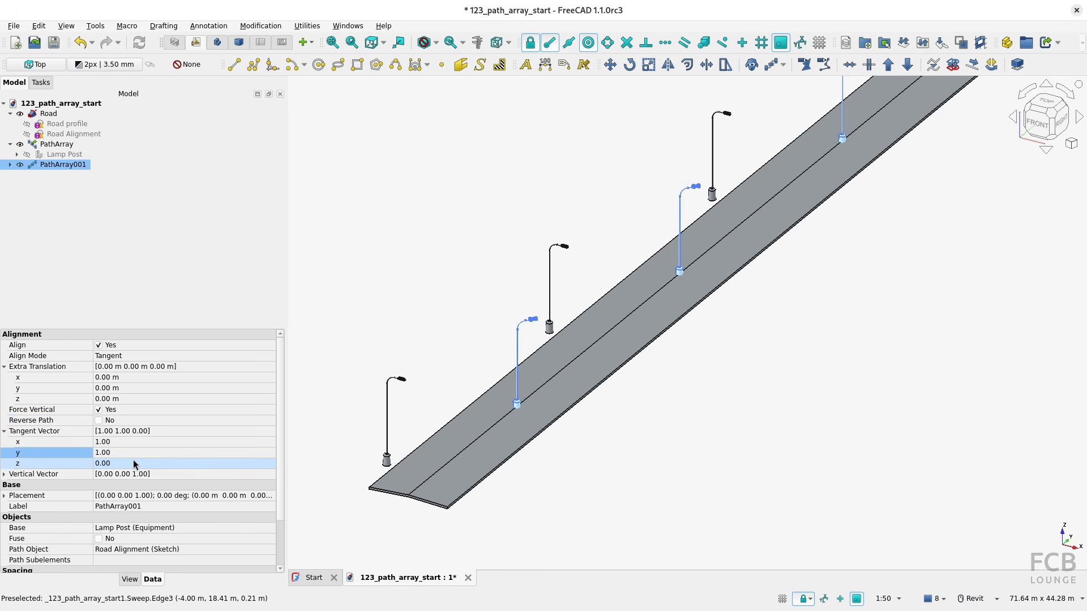
{"action": "left_click", "coordinate": [121, 442]}
{"action": "type", "text": "0"}
{"action": "key", "text": "Return"}
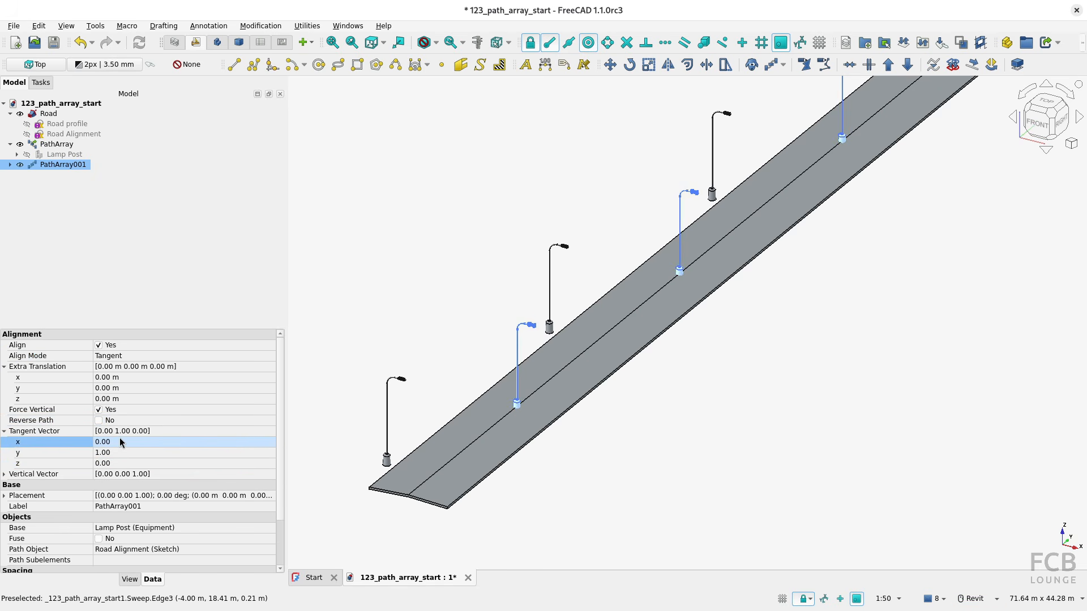
Reverse the new array's lamp posts by setting the tangent vector's y to -1.
{"action": "left_click", "coordinate": [123, 456]}
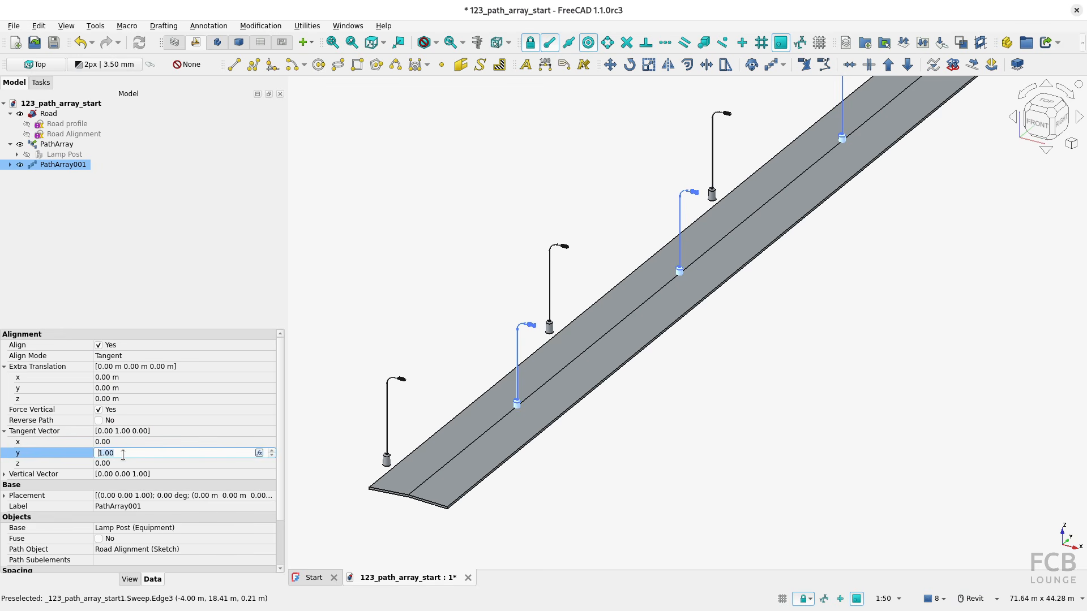
{"action": "key", "text": "Home"}
{"action": "type", "text": "-"}
{"action": "key", "text": "Return"}
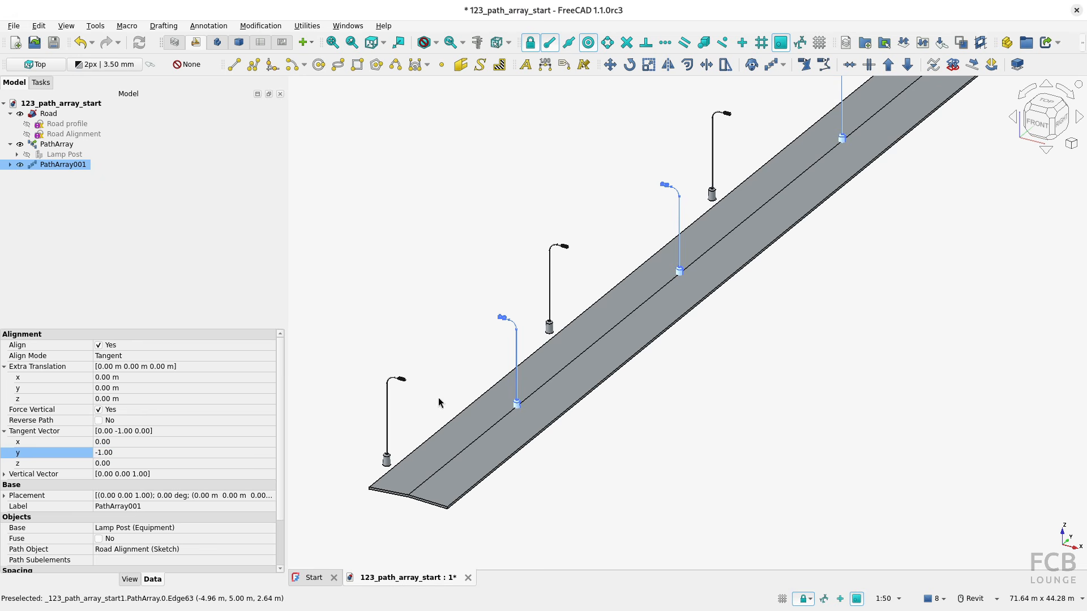
Try an extra translation of 5 m in x on the second lamp post array.
{"action": "middle_click_drag", "start_coordinate": [433, 402], "coordinate": [642, 380], "text": "shift"}
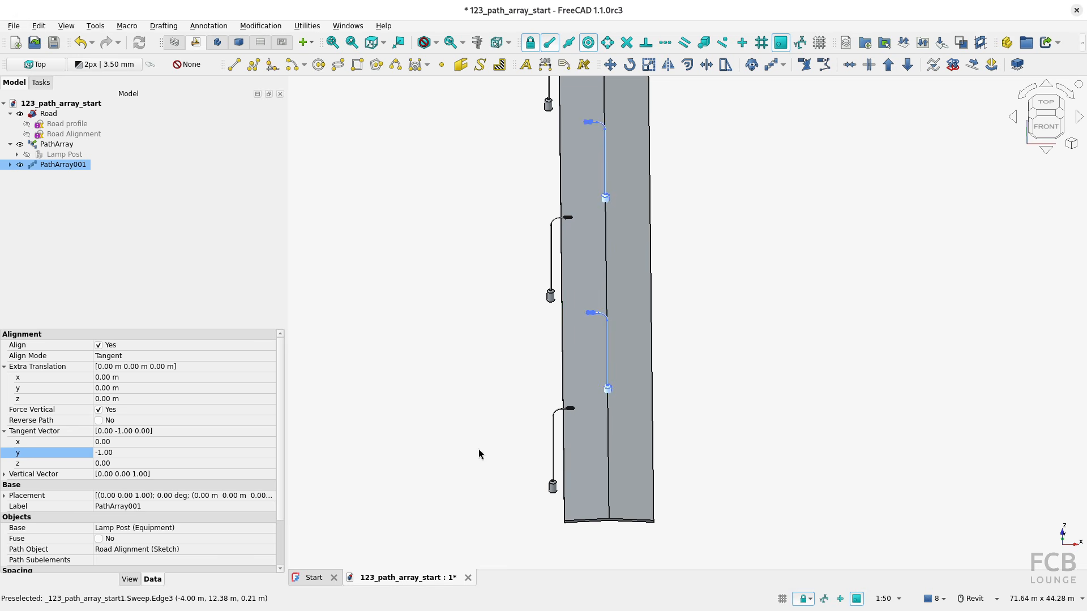
{"action": "left_click", "coordinate": [128, 377]}
{"action": "type", "text": "5"}
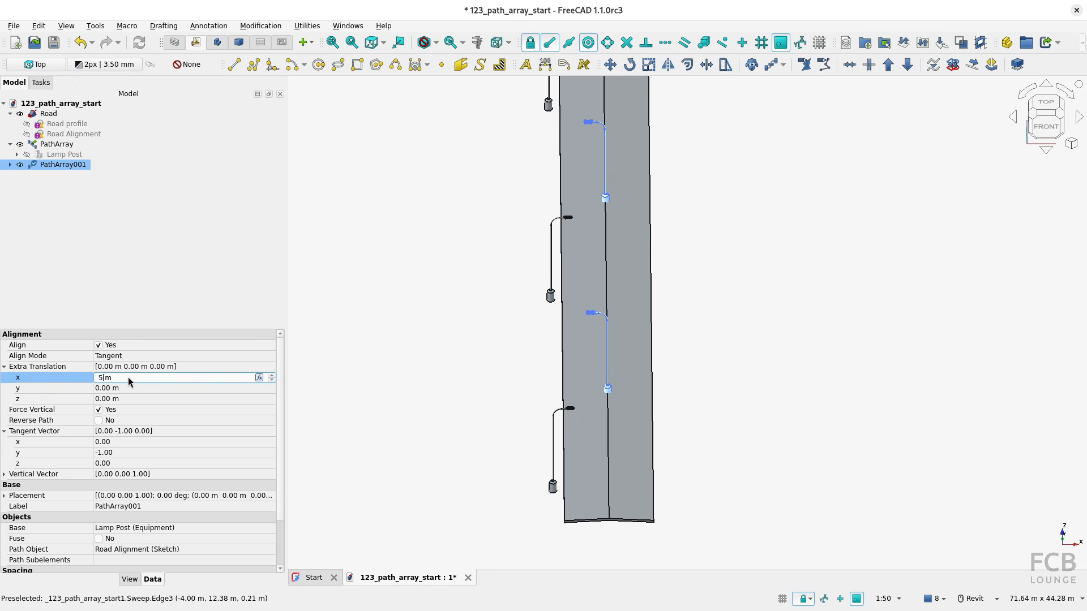
{"action": "key", "text": "Return"}
Set the second array's extra translation x to -5 m and check its posts against those across the road.
{"action": "left_click", "coordinate": [136, 378]}
{"action": "type", "text": "-5"}
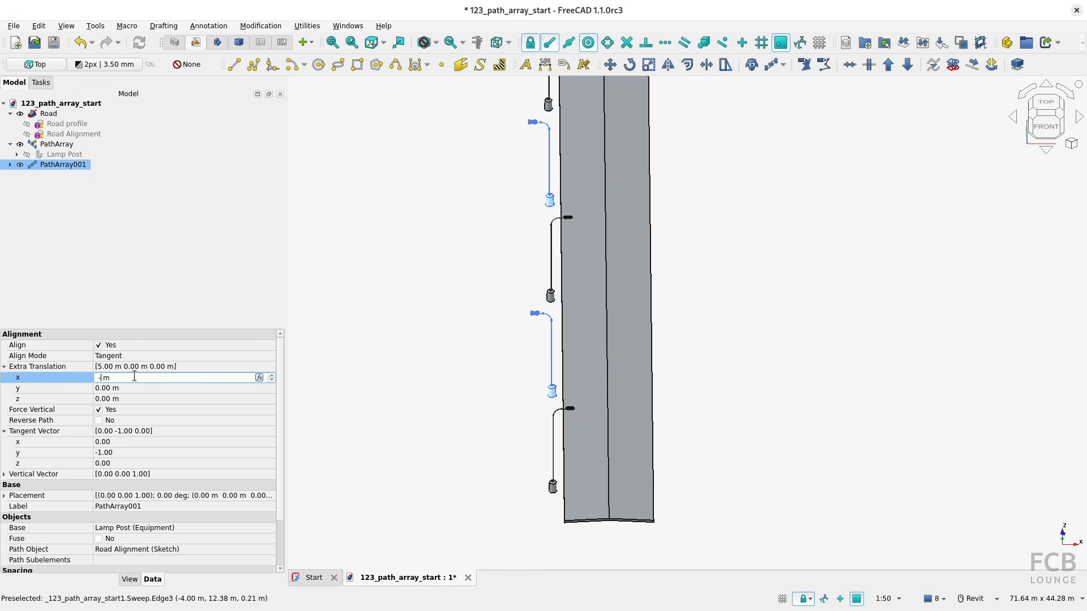
{"action": "key", "text": "Return"}
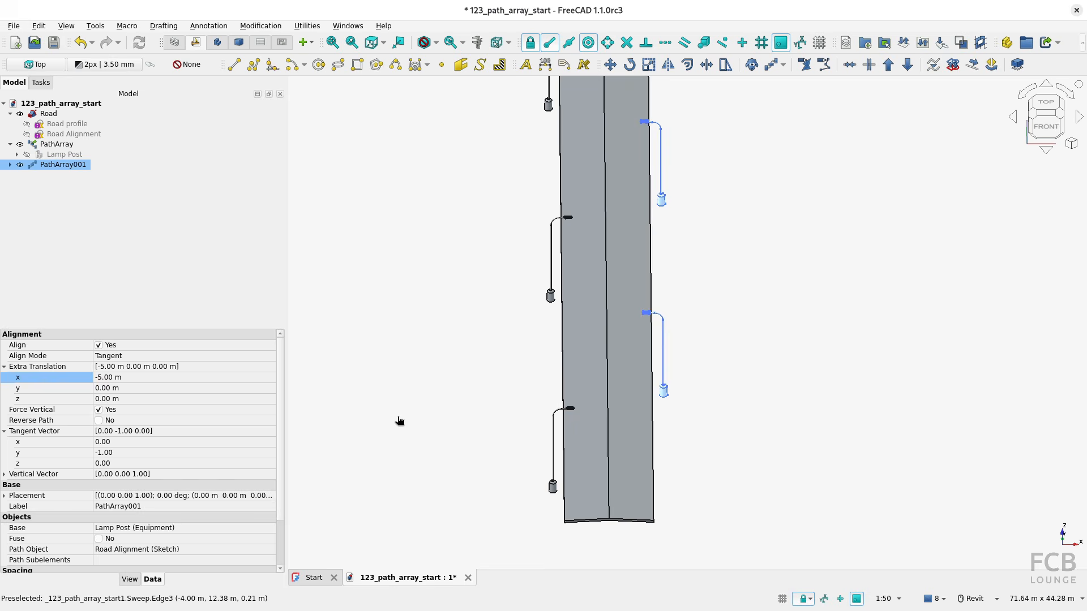
{"action": "left_click", "coordinate": [633, 402]}
{"action": "middle_click_drag", "start_coordinate": [632, 403], "coordinate": [589, 389], "text": "shift"}
{"action": "scroll", "coordinate": [655, 377], "scroll_direction": "up", "scroll_amount": 3}
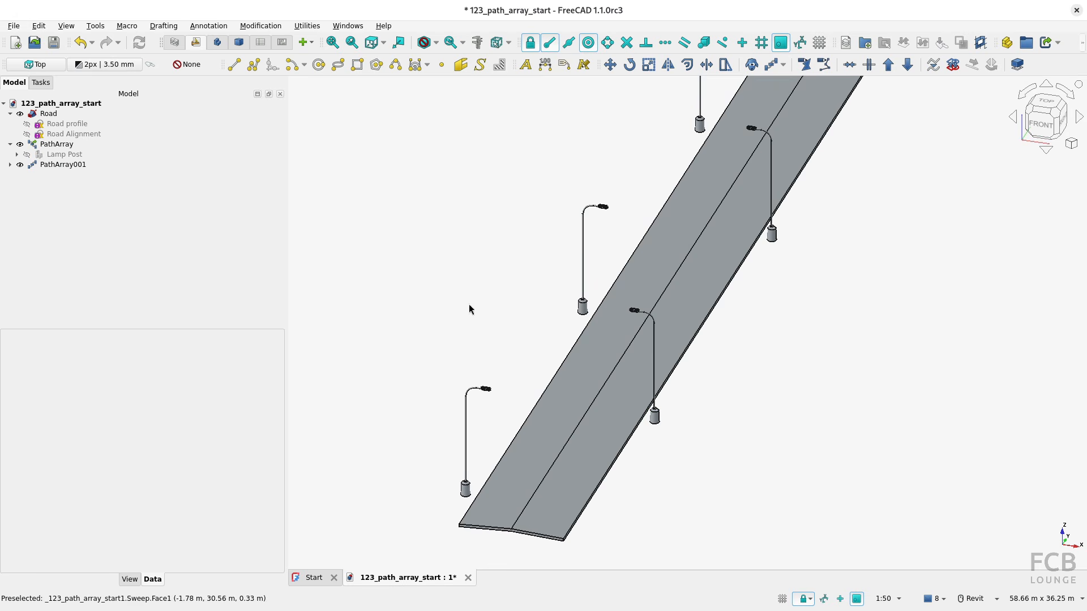
Enable the spacing pattern for the second lamp post array.
{"action": "left_click", "coordinate": [62, 165]}
{"action": "scroll", "coordinate": [194, 381], "scroll_direction": "down", "scroll_amount": 1}
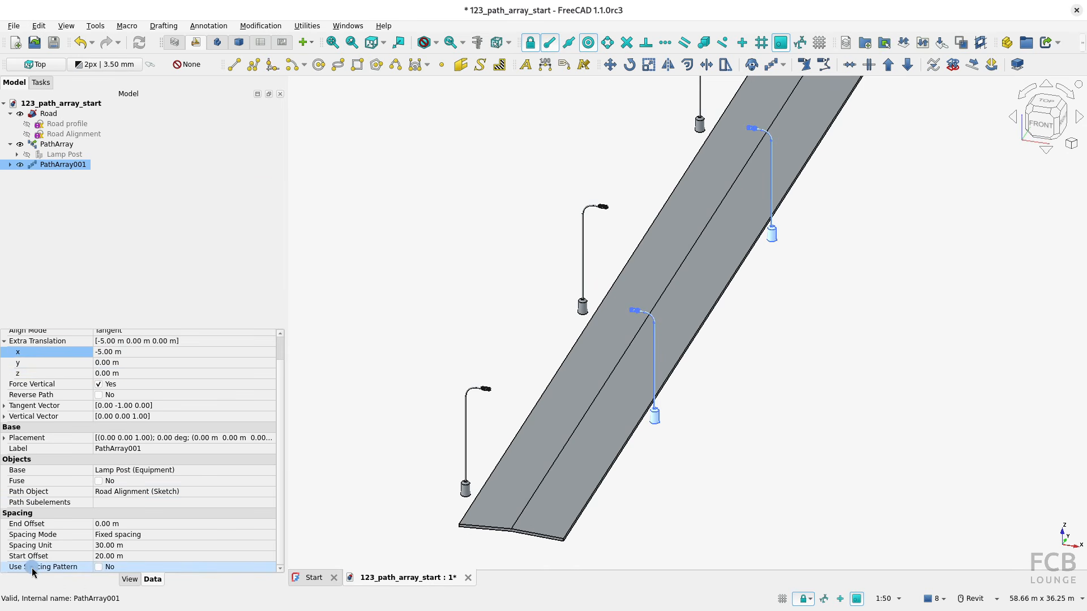
{"action": "scroll", "coordinate": [771, 246], "scroll_direction": "down", "scroll_amount": 4}
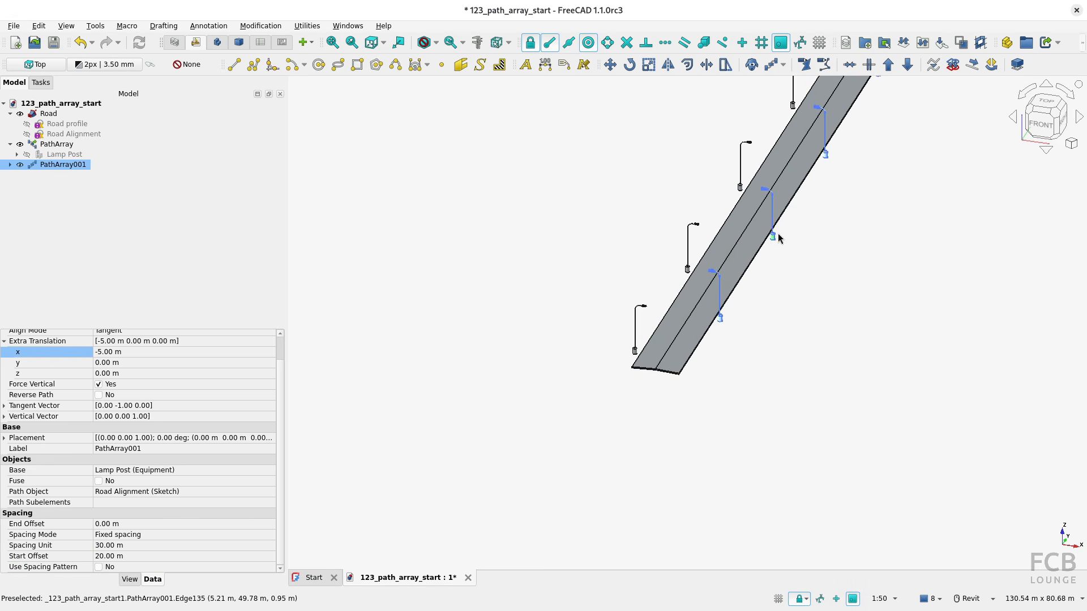
{"action": "left_click", "coordinate": [99, 567]}
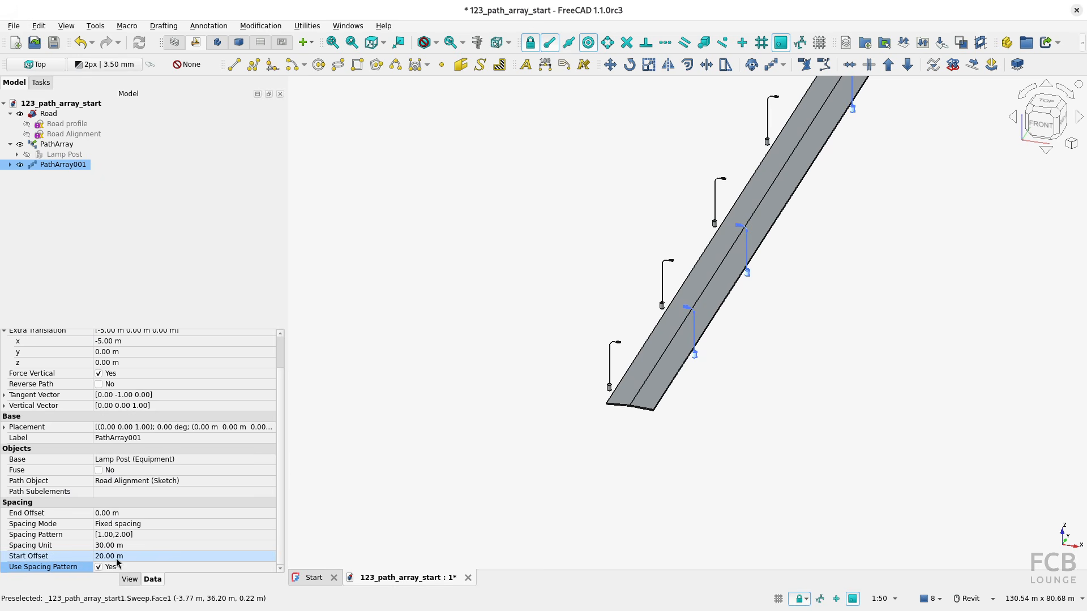
Examine how the 1, 2 spacing pattern distributes the second array's lamp posts along the whole road.
{"action": "mouse_move", "coordinate": [56, 535]}
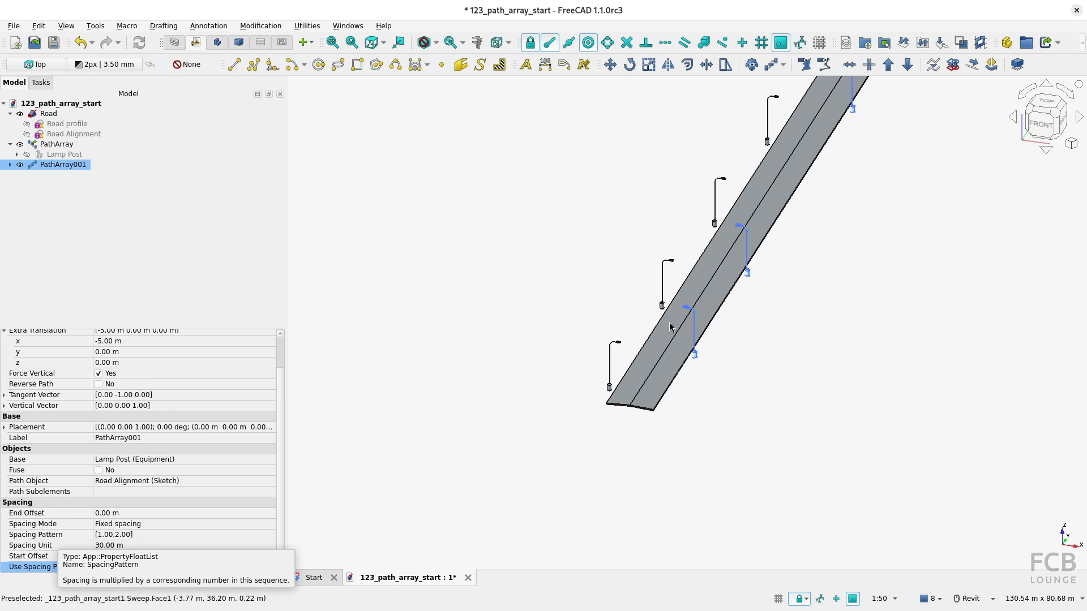
{"action": "scroll", "coordinate": [757, 271], "scroll_direction": "down", "scroll_amount": 5}
{"action": "middle_click_drag", "start_coordinate": [720, 276], "coordinate": [630, 279]}
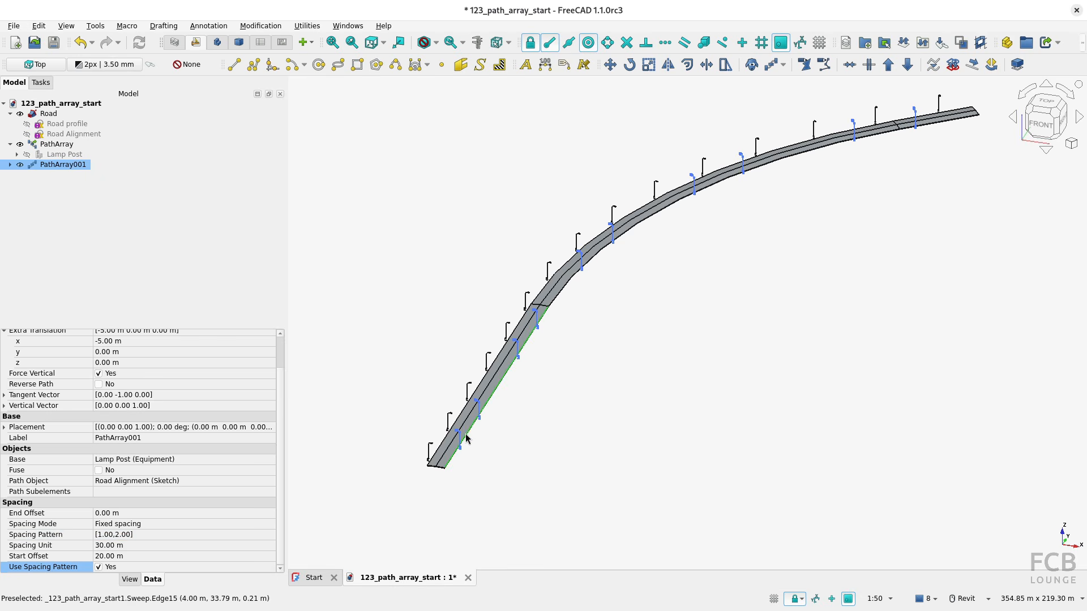
{"action": "scroll", "coordinate": [472, 430], "scroll_direction": "up", "scroll_amount": 4}
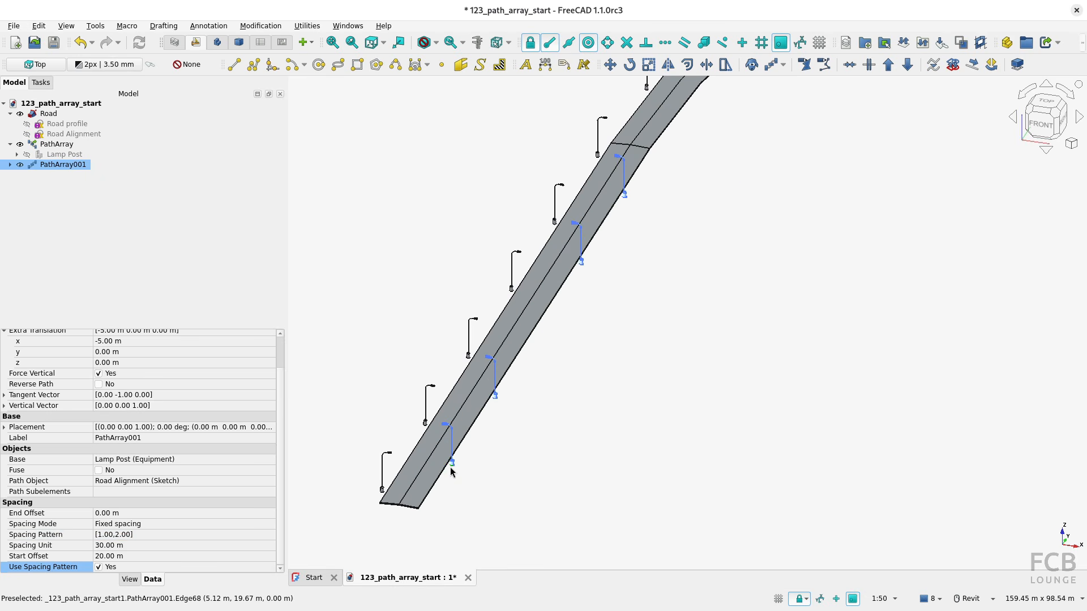
{"action": "middle_click_drag", "start_coordinate": [497, 403], "coordinate": [405, 486]}
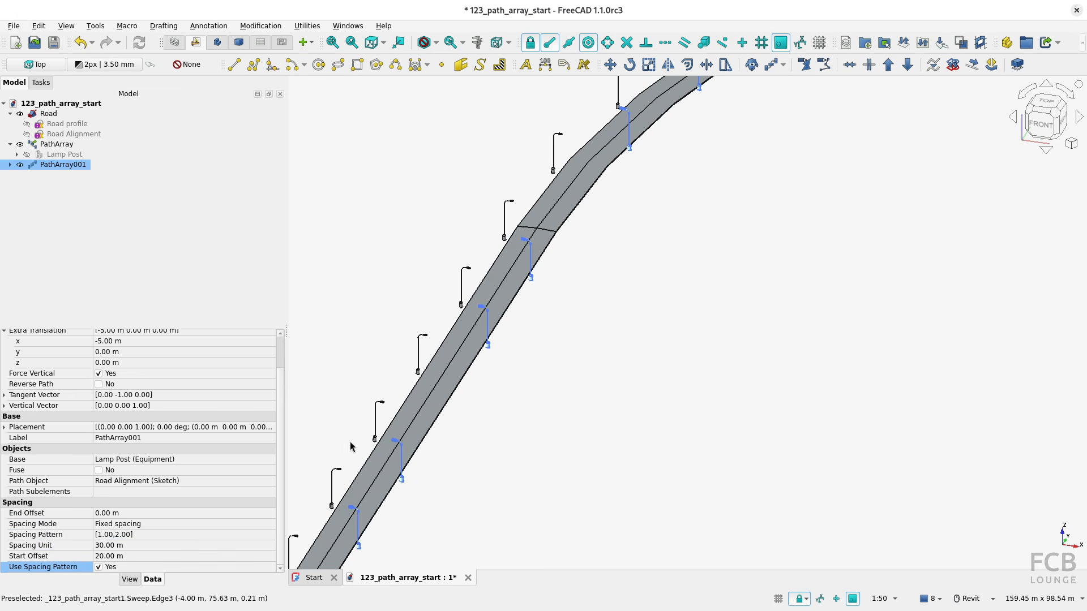
{"action": "middle_click_drag", "start_coordinate": [456, 375], "coordinate": [397, 434]}
{"action": "middle_click_drag", "start_coordinate": [572, 211], "coordinate": [418, 424]}
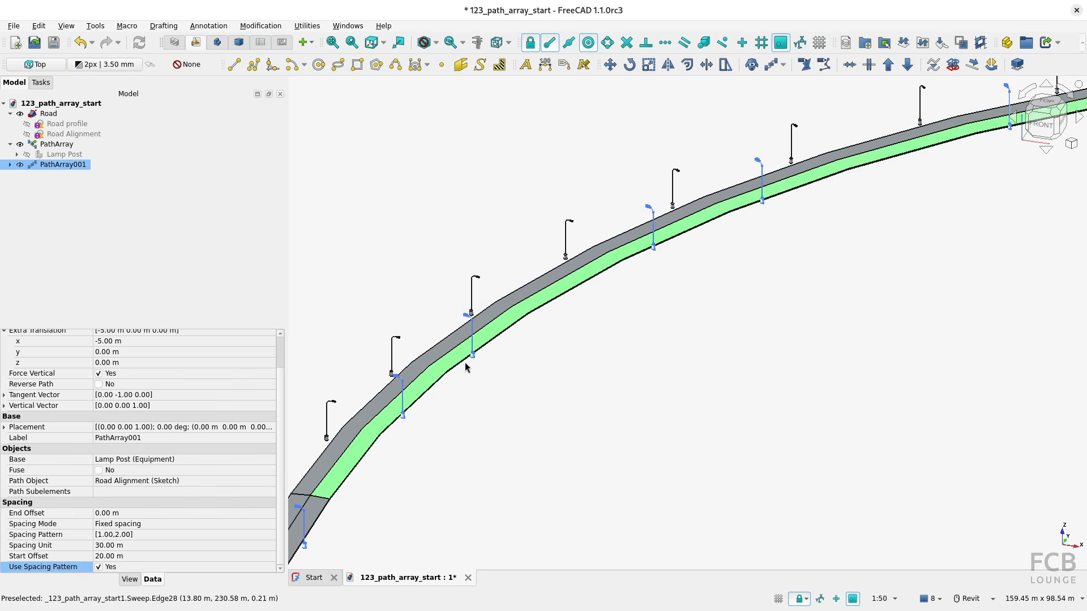
{"action": "middle_click_drag", "start_coordinate": [477, 460], "coordinate": [512, 409], "text": "shift"}
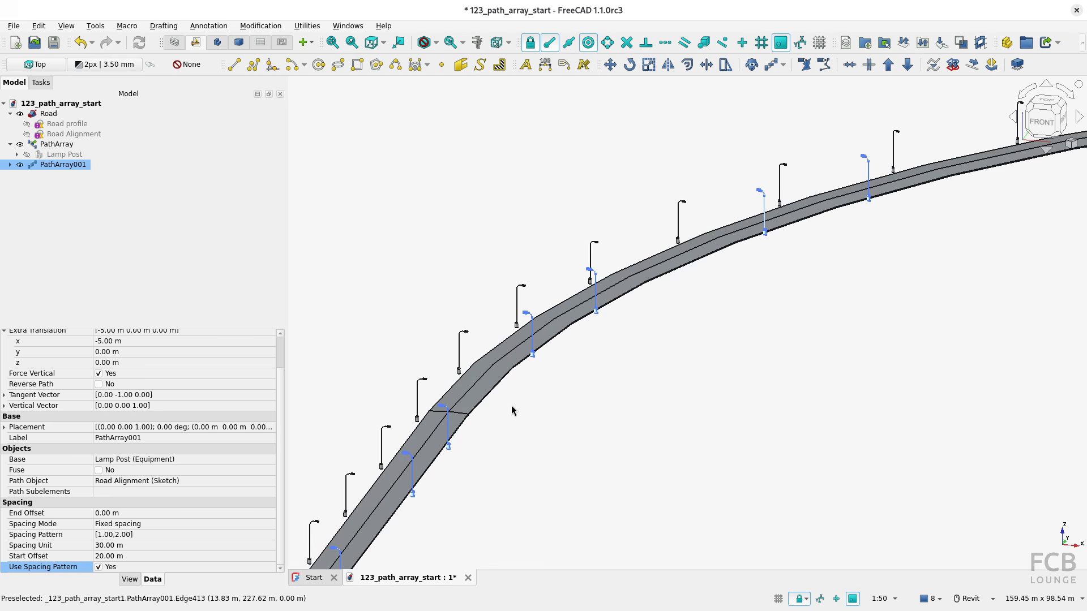
Set the second array's spacing unit to 15 m.
{"action": "left_click", "coordinate": [147, 546]}
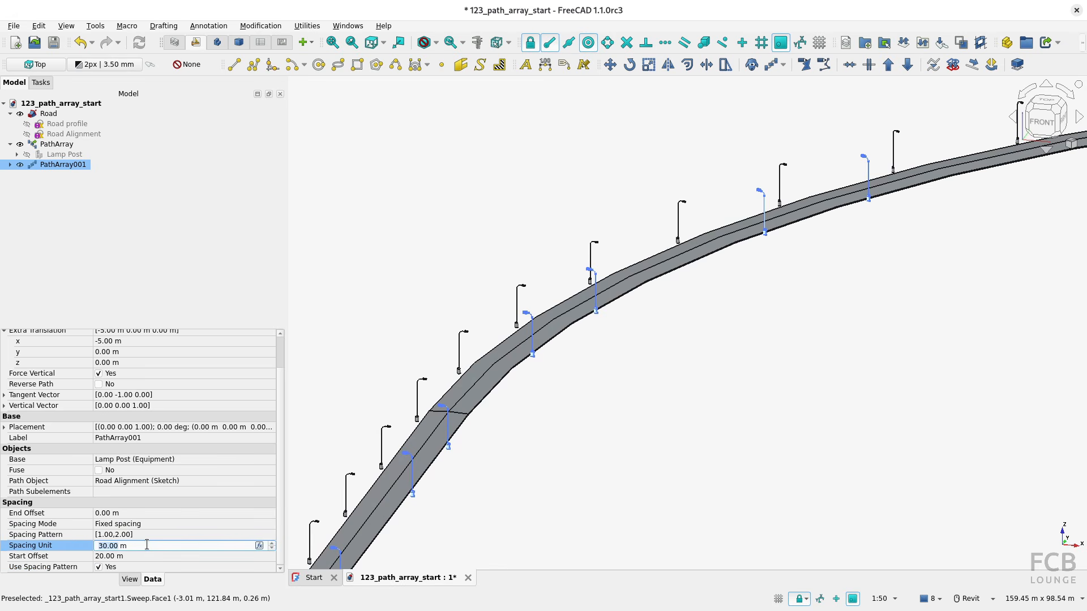
{"action": "type", "text": "15"}
{"action": "key", "text": "Return"}
Change the second array's spacing pattern list to 1, 4, 1, 2, 4 and apply it to the lamp posts.
{"action": "left_click", "coordinate": [101, 536]}
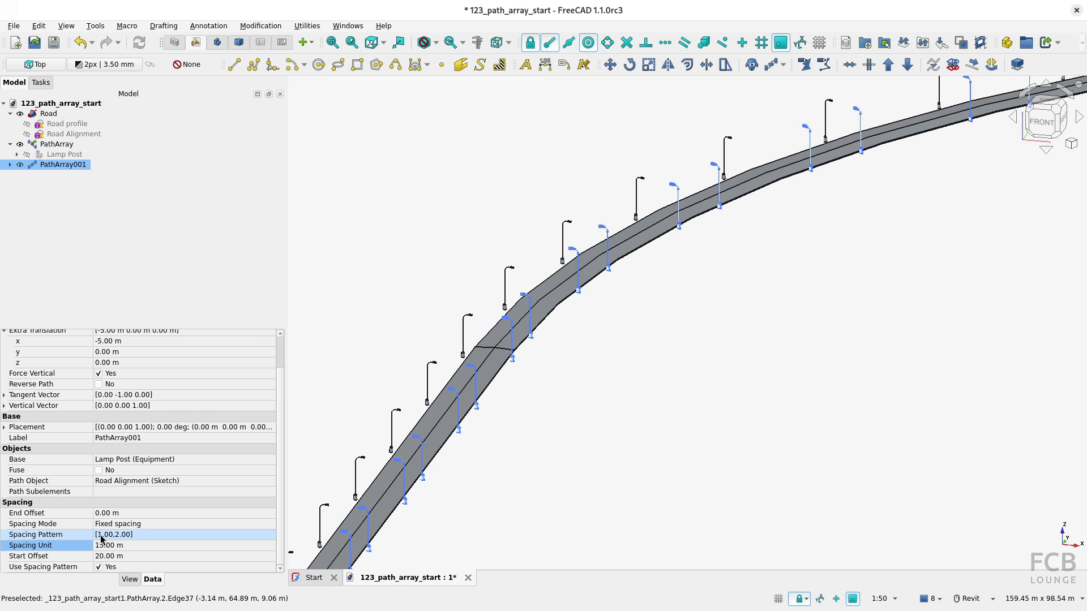
{"action": "left_click", "coordinate": [129, 536]}
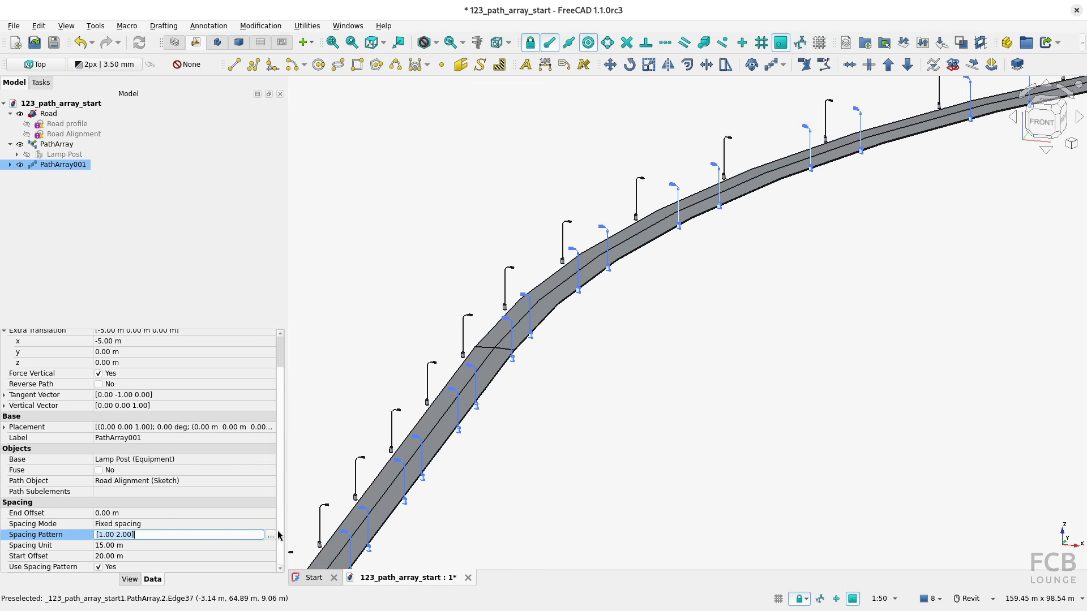
{"action": "left_click", "coordinate": [270, 536]}
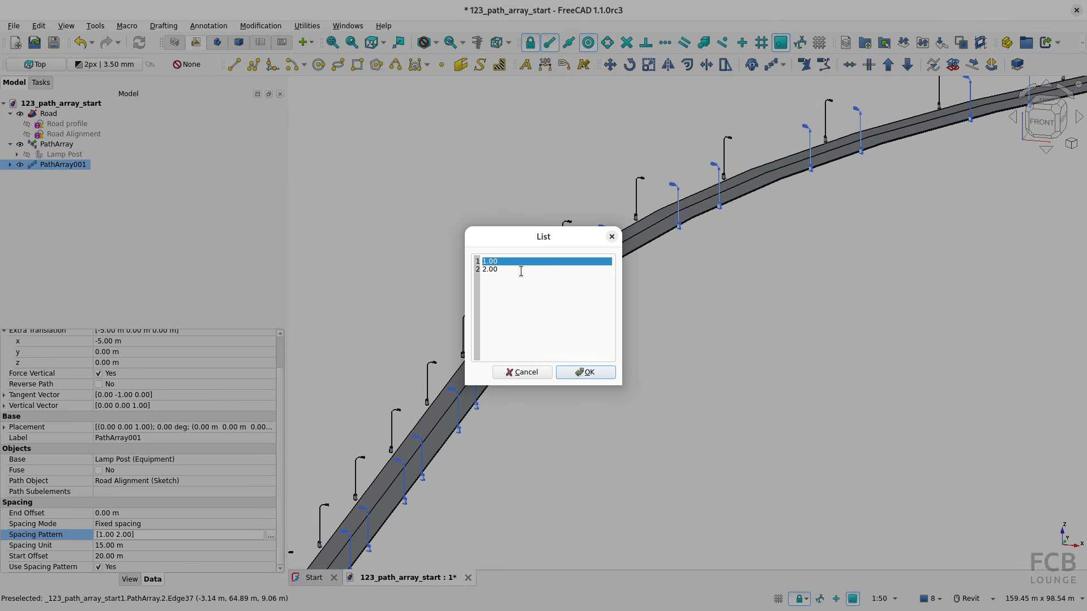
{"action": "left_click", "coordinate": [520, 271]}
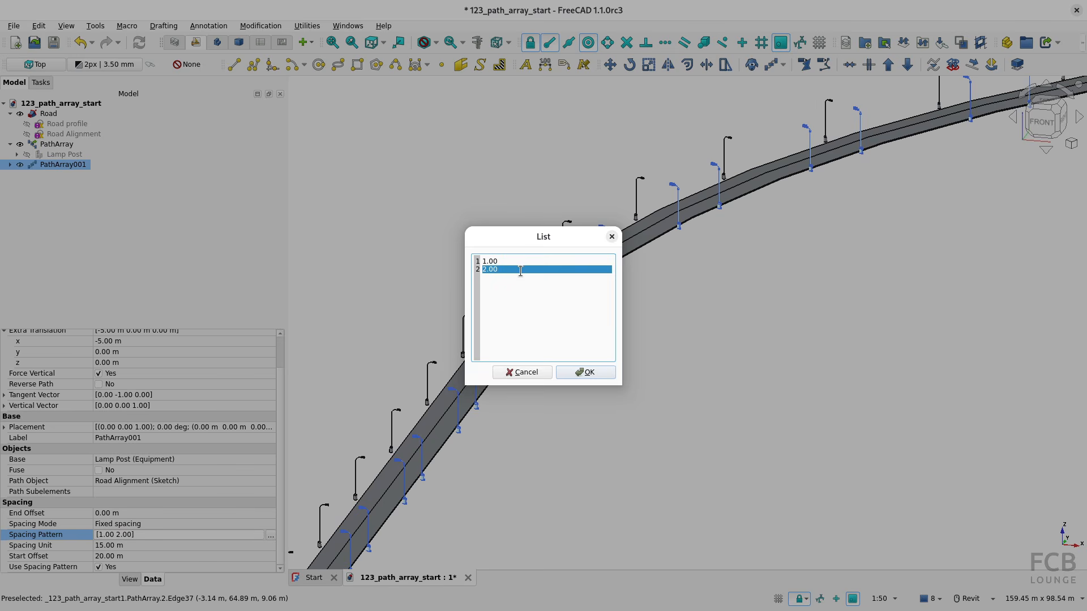
{"action": "double_click", "coordinate": [485, 272]}
{"action": "key", "text": "Return"}
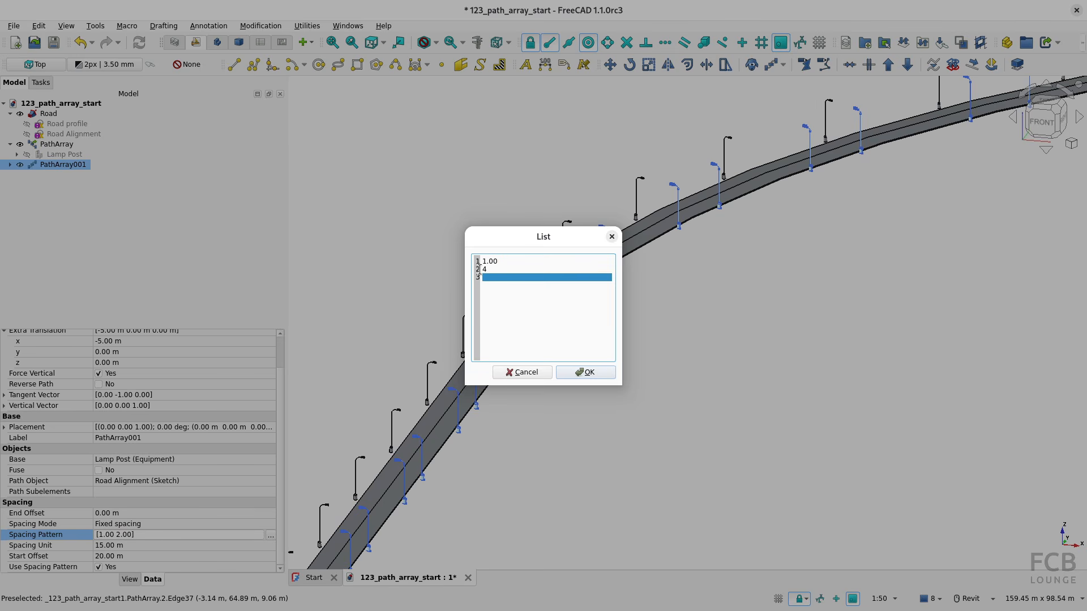
{"action": "key", "text": "Return"}
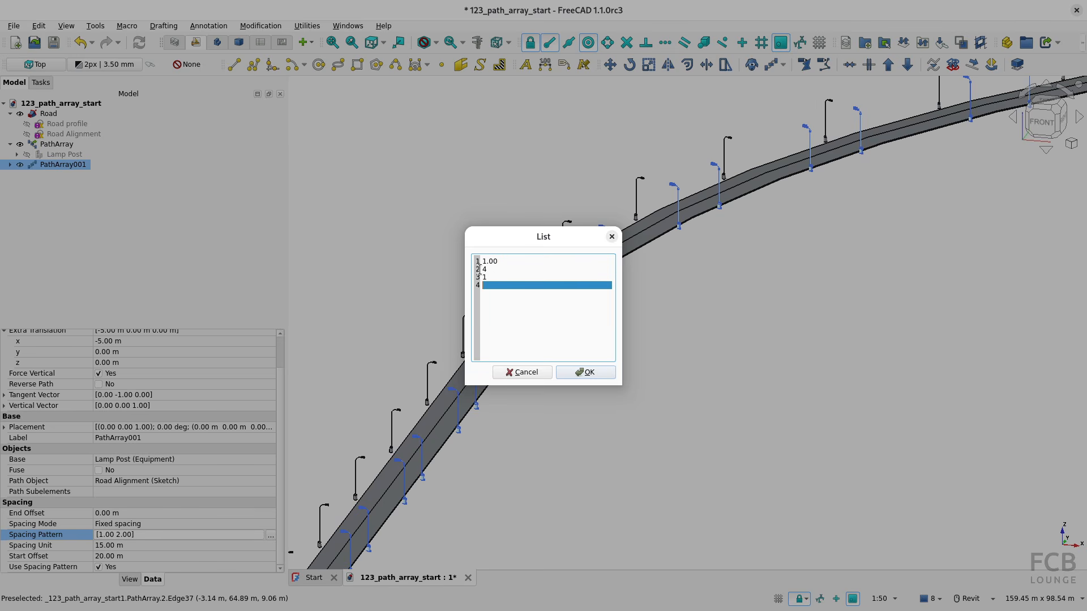
{"action": "type", "text": "2"}
{"action": "key", "text": "Return"}
{"action": "type", "text": "4"}
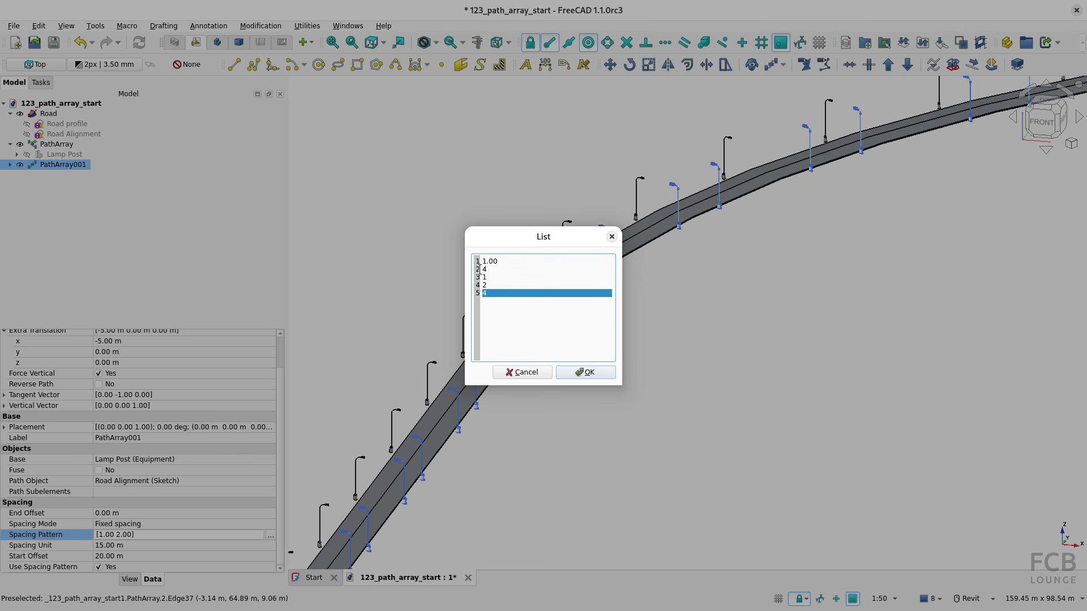
{"action": "key", "text": "Return"}
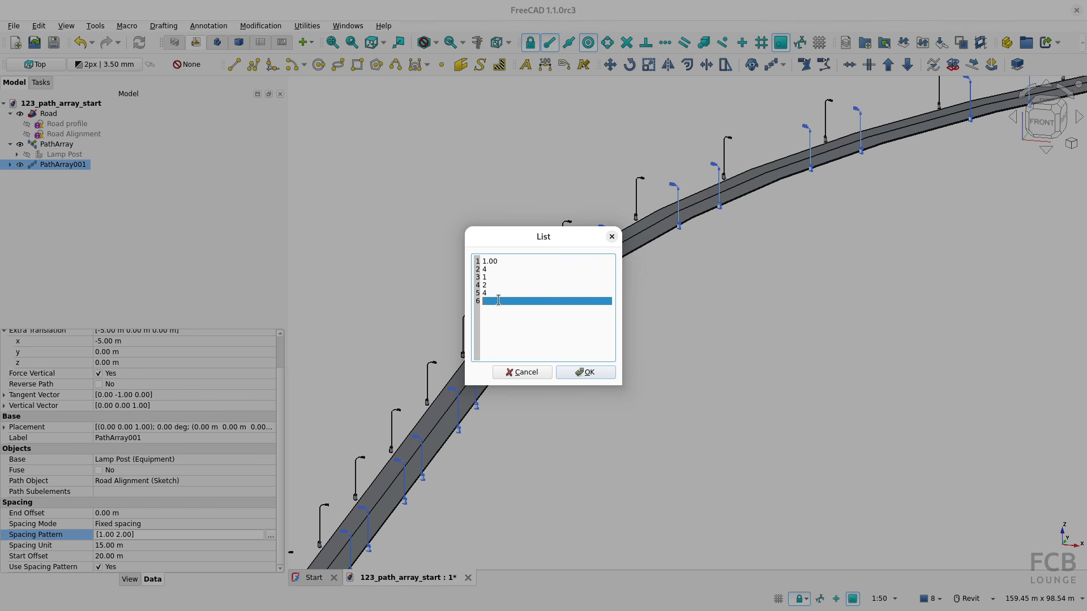
{"action": "key", "text": "BackSpace"}
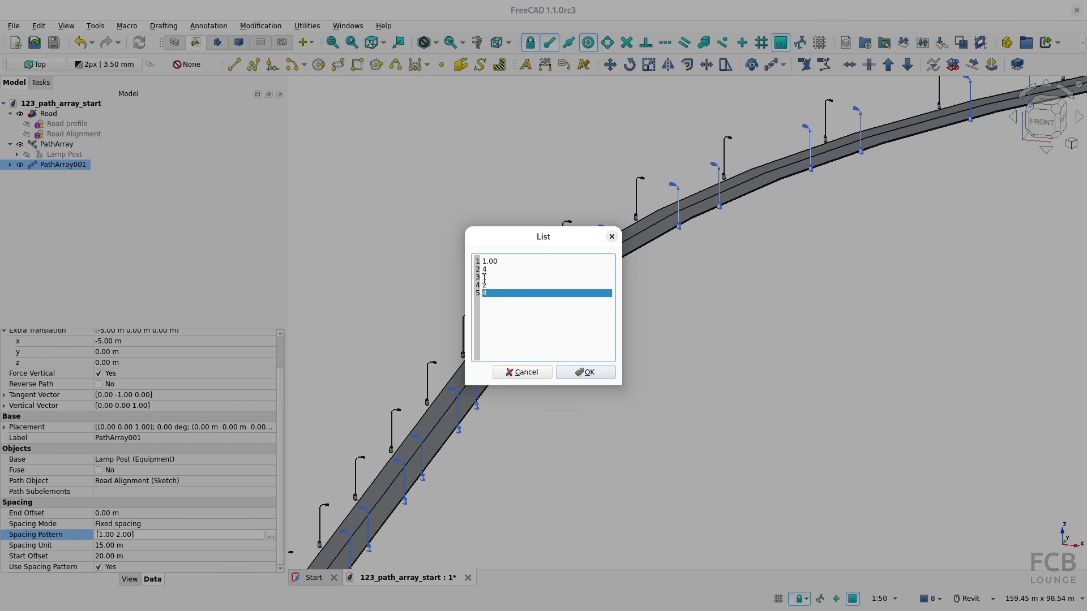
{"action": "left_click", "coordinate": [587, 371]}
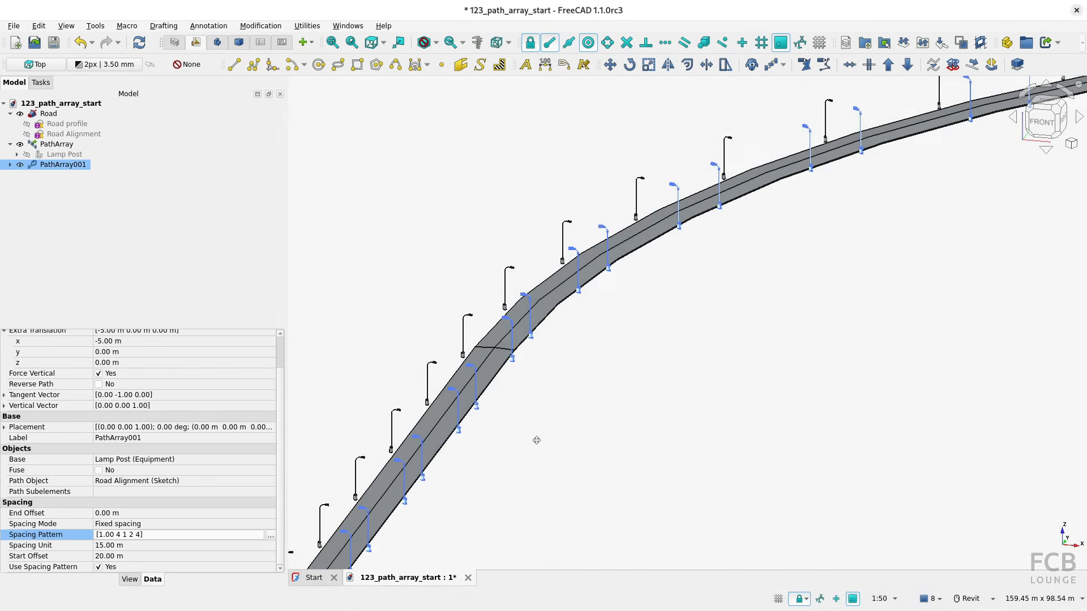
{"action": "middle_click_drag", "start_coordinate": [535, 440], "coordinate": [552, 364]}
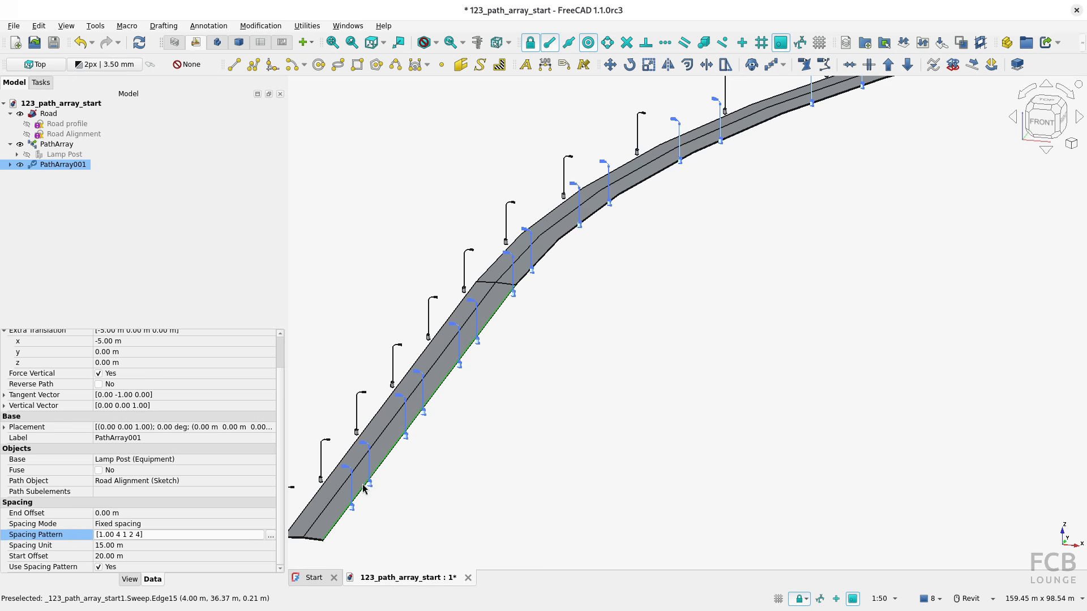
{"action": "left_click", "coordinate": [431, 499]}
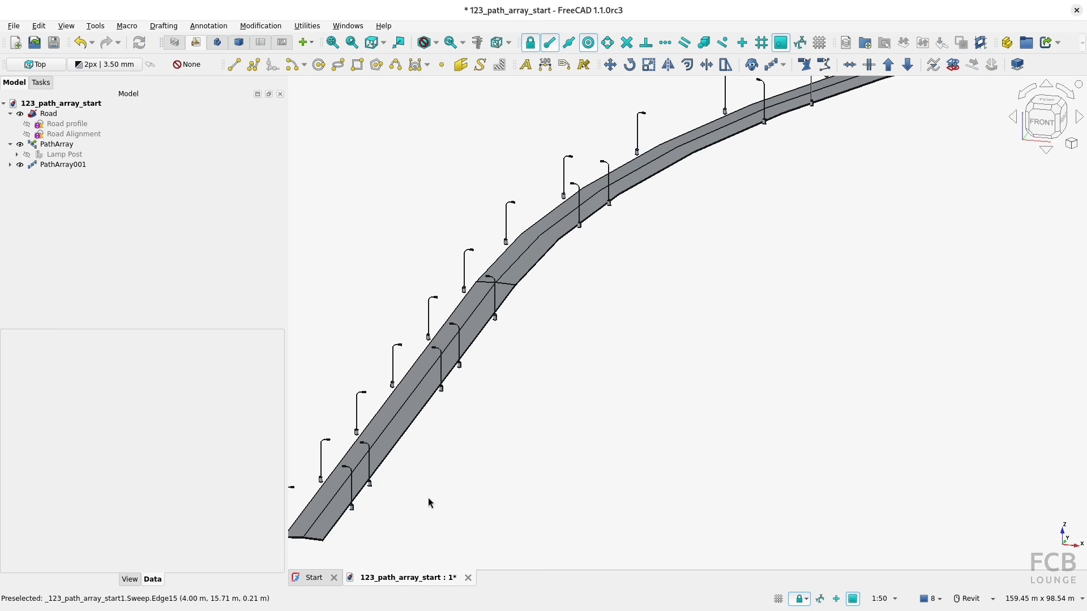
Check the patterned lamp posts along the road, then turn off the second array's spacing pattern.
{"action": "left_click", "coordinate": [370, 485]}
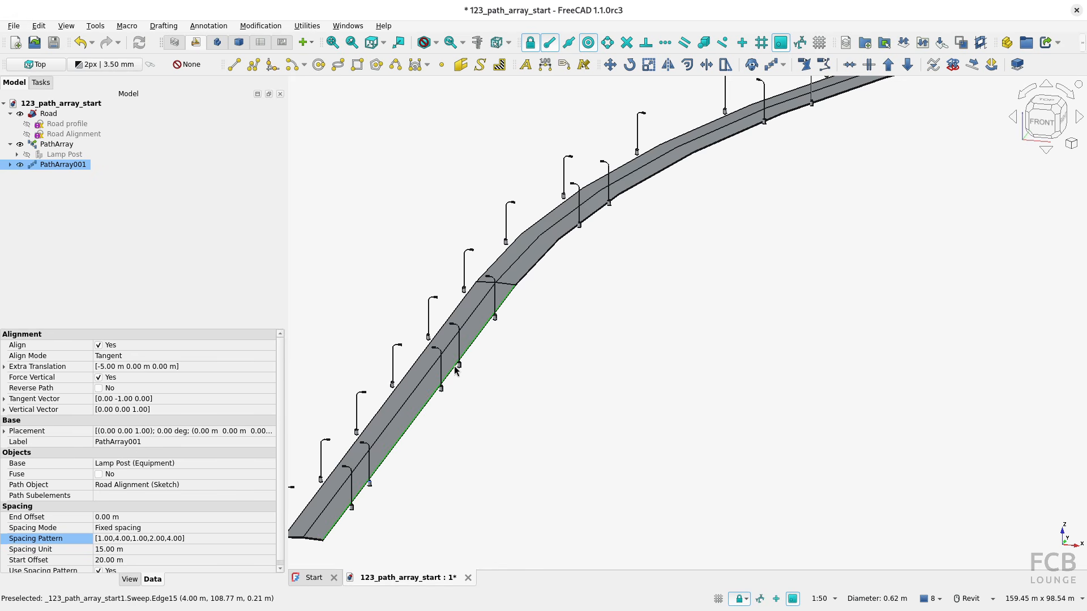
{"action": "middle_click_drag", "start_coordinate": [492, 317], "coordinate": [370, 411]}
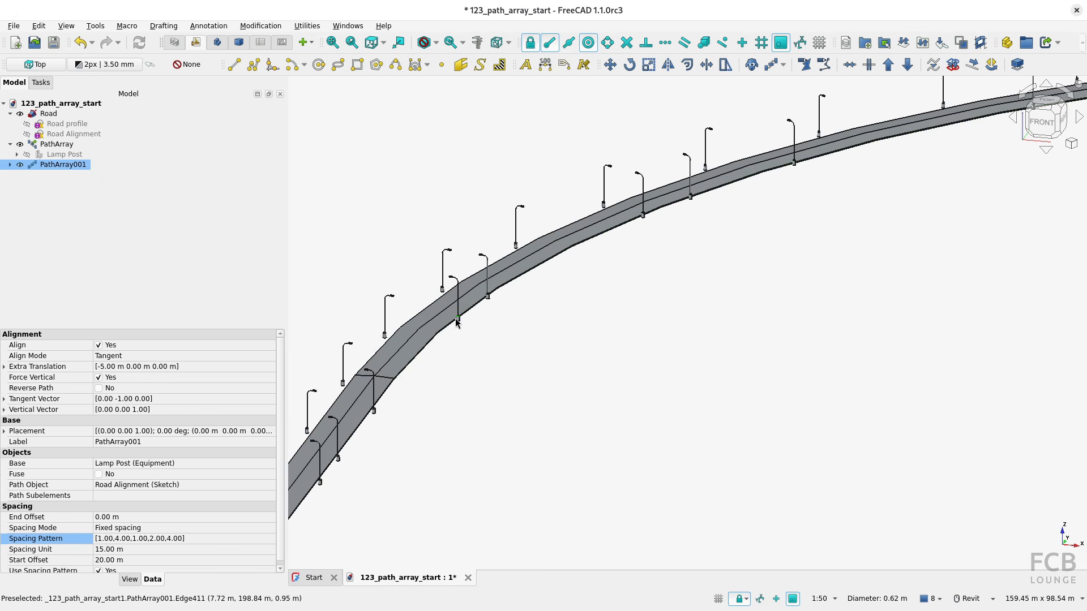
{"action": "scroll", "coordinate": [504, 297], "scroll_direction": "down", "scroll_amount": 3}
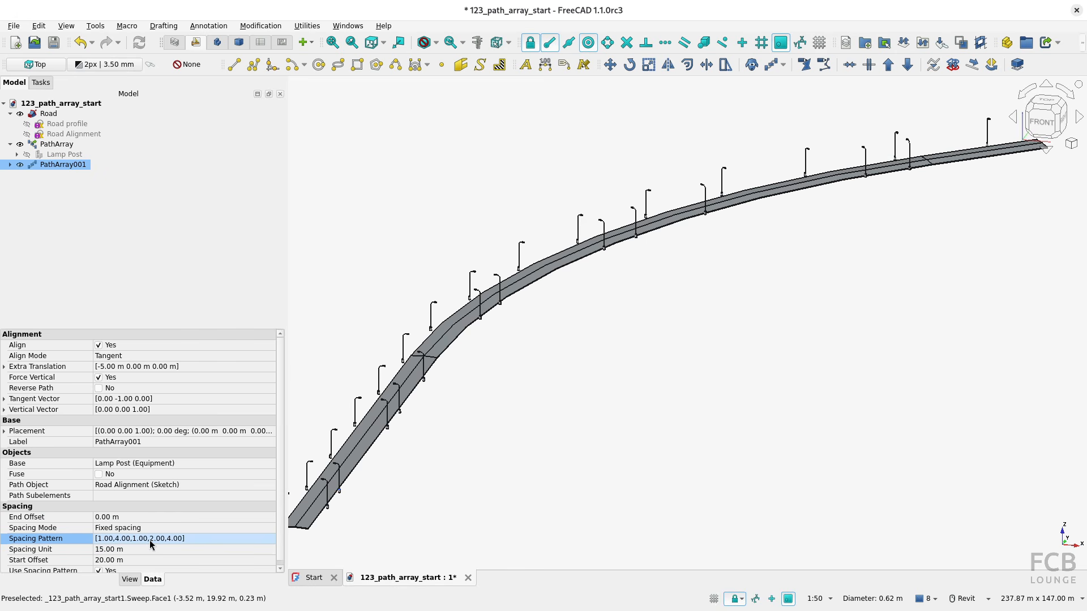
{"action": "scroll", "coordinate": [149, 540], "scroll_direction": "down", "scroll_amount": 1}
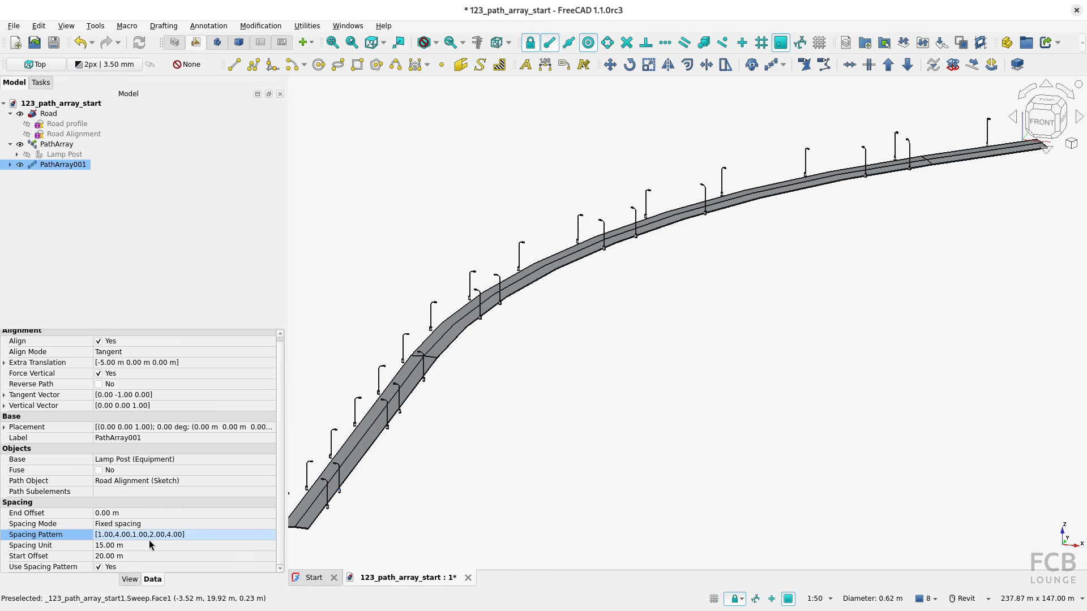
{"action": "left_click", "coordinate": [98, 567]}
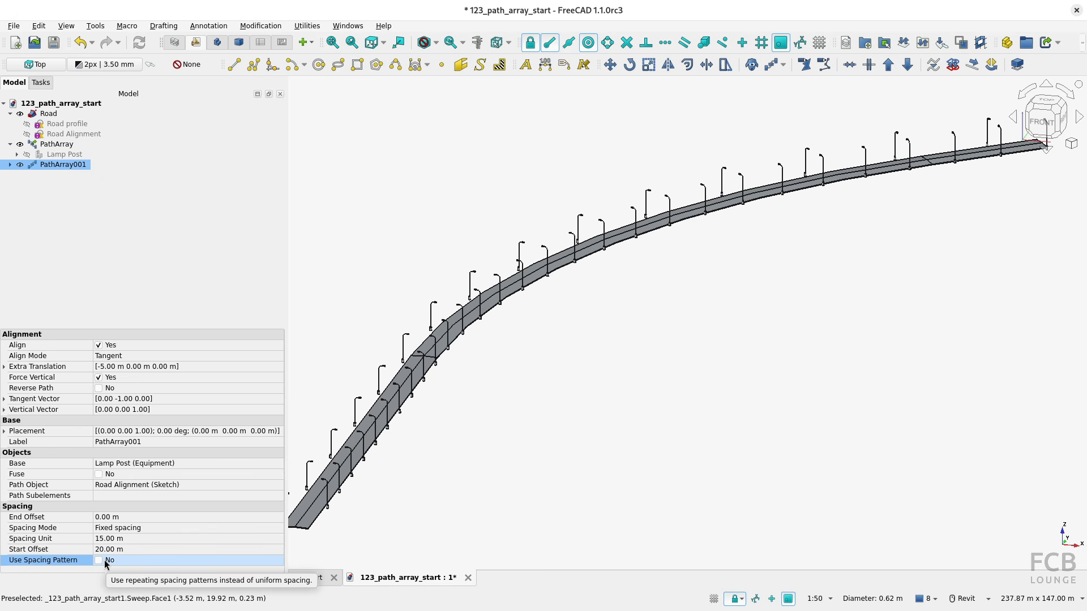
Switch the second array's spacing mode to Fixed count and spacing.
{"action": "left_click", "coordinate": [120, 529]}
{"action": "left_click", "coordinate": [120, 532]}
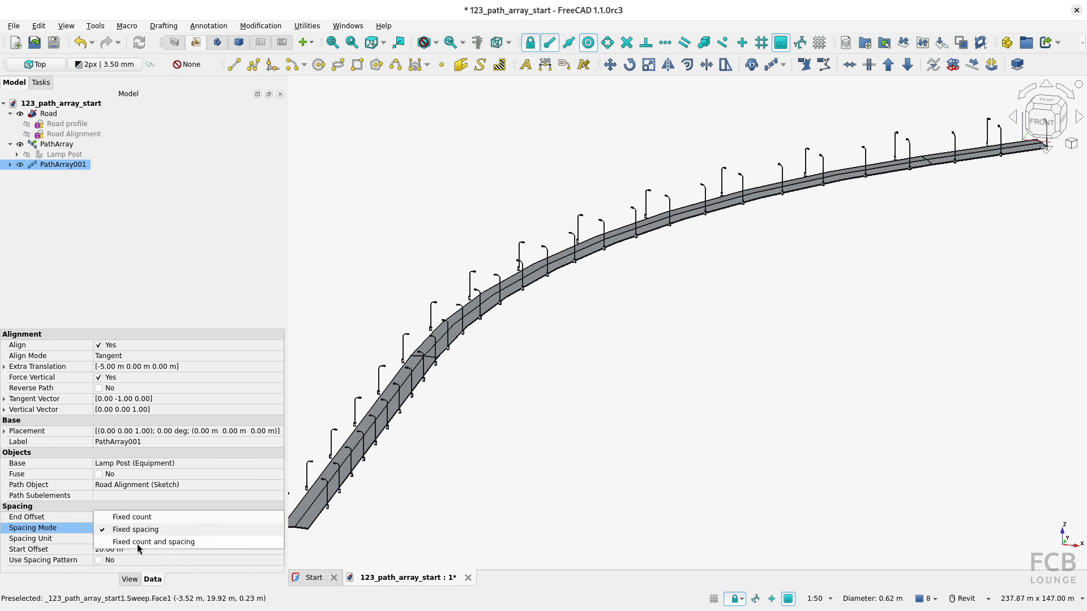
{"action": "left_click", "coordinate": [156, 543]}
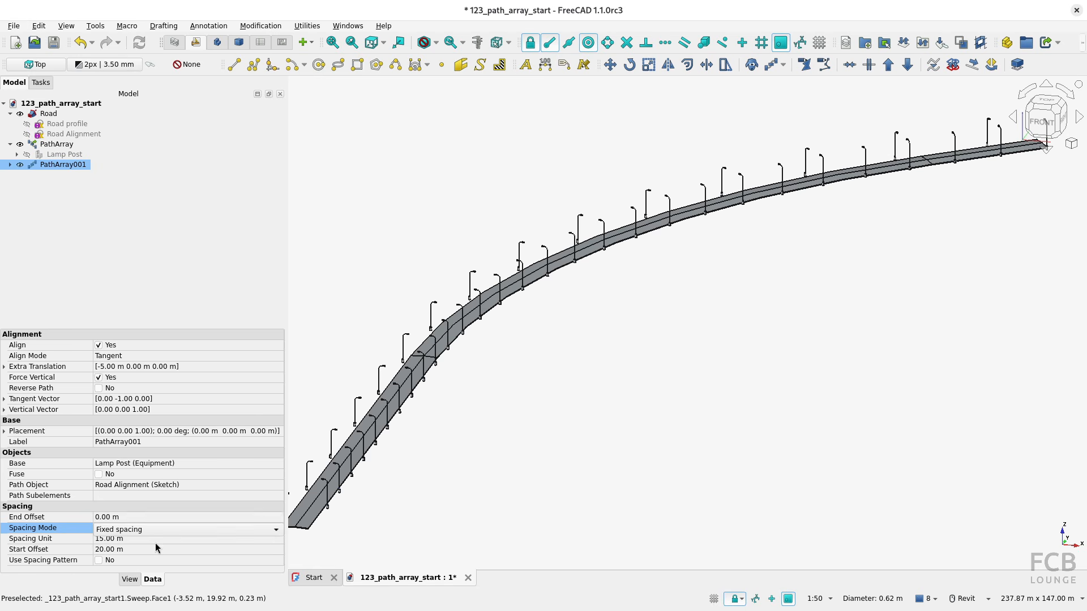
{"action": "scroll", "coordinate": [148, 551], "scroll_direction": "down", "scroll_amount": 1}
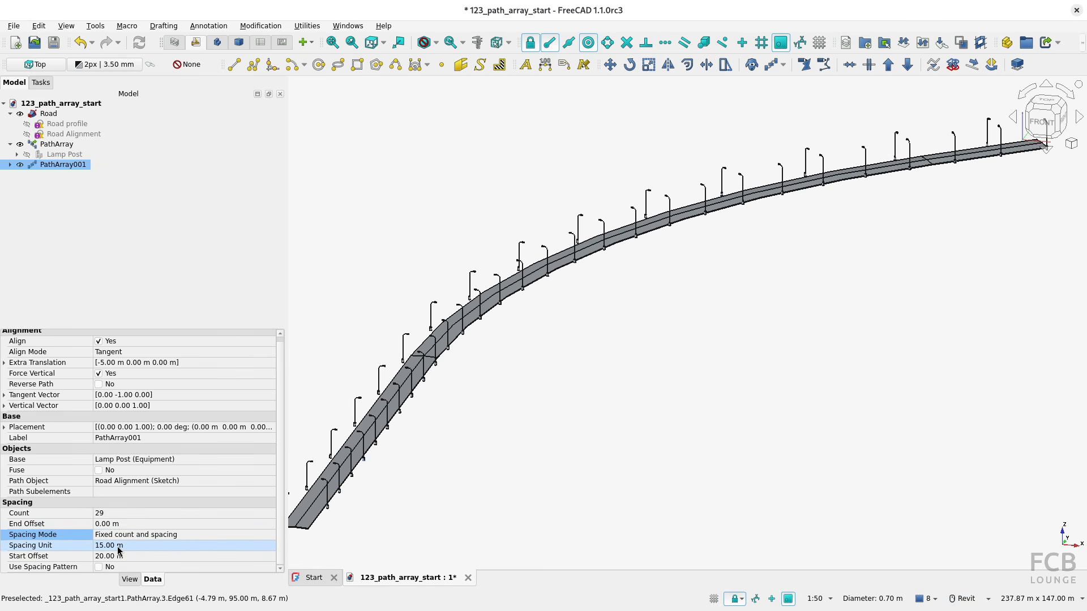
Set the second array's spacing unit to 30 m.
{"action": "left_click", "coordinate": [123, 546]}
{"action": "type", "text": "30"}
{"action": "key", "text": "Return"}
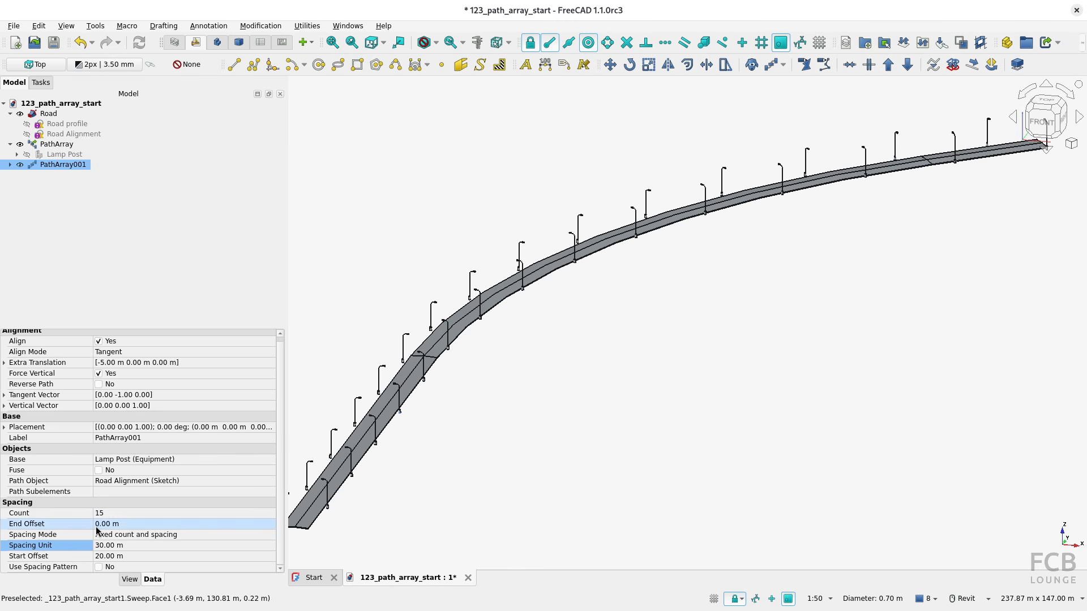
Limit the second array to a count of 5 lamp posts.
{"action": "left_click", "coordinate": [123, 513]}
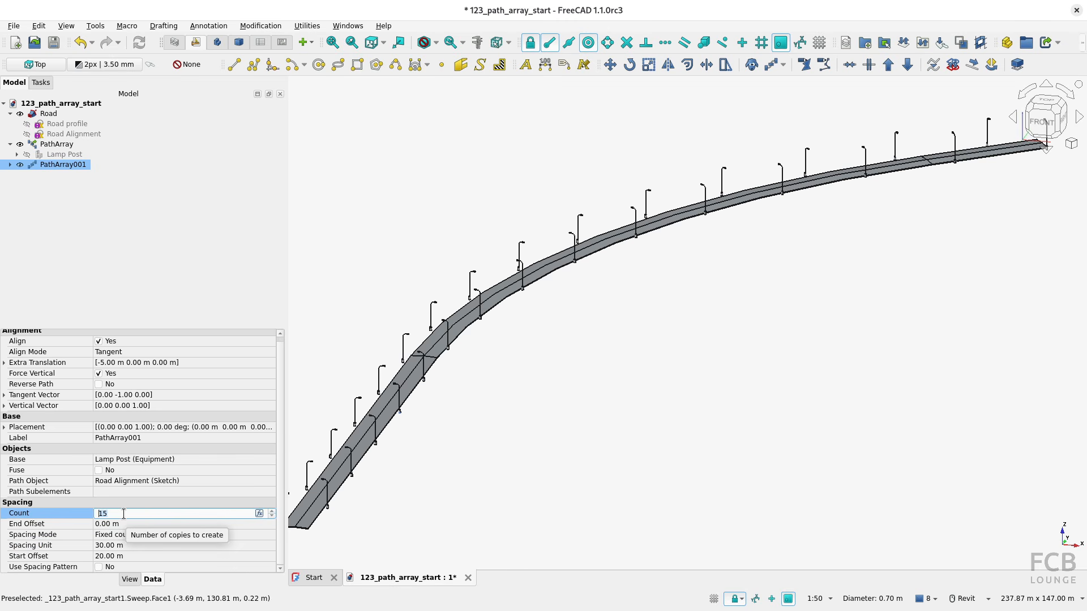
{"action": "type", "text": "5"}
{"action": "key", "text": "Return"}
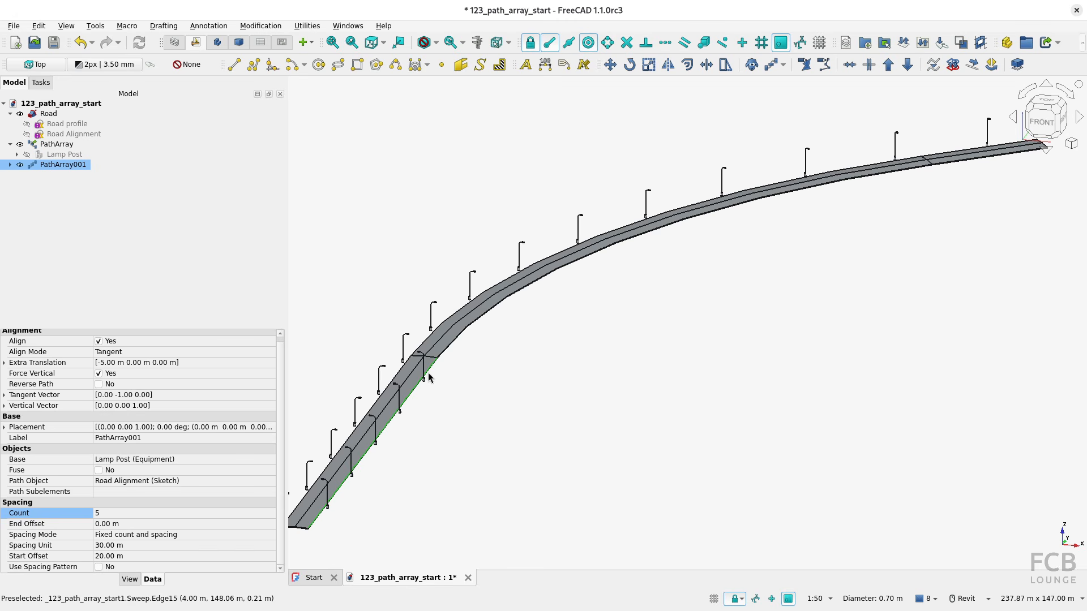
Return the second array's spacing mode to Fixed spacing.
{"action": "left_click", "coordinate": [126, 538]}
{"action": "left_click", "coordinate": [126, 537]}
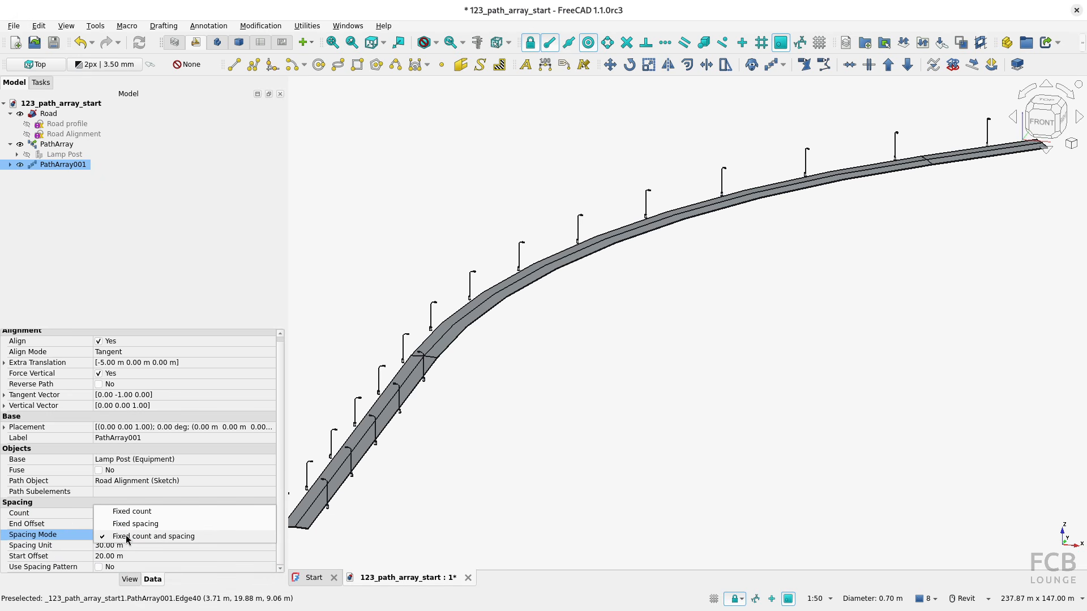
{"action": "left_click", "coordinate": [130, 524]}
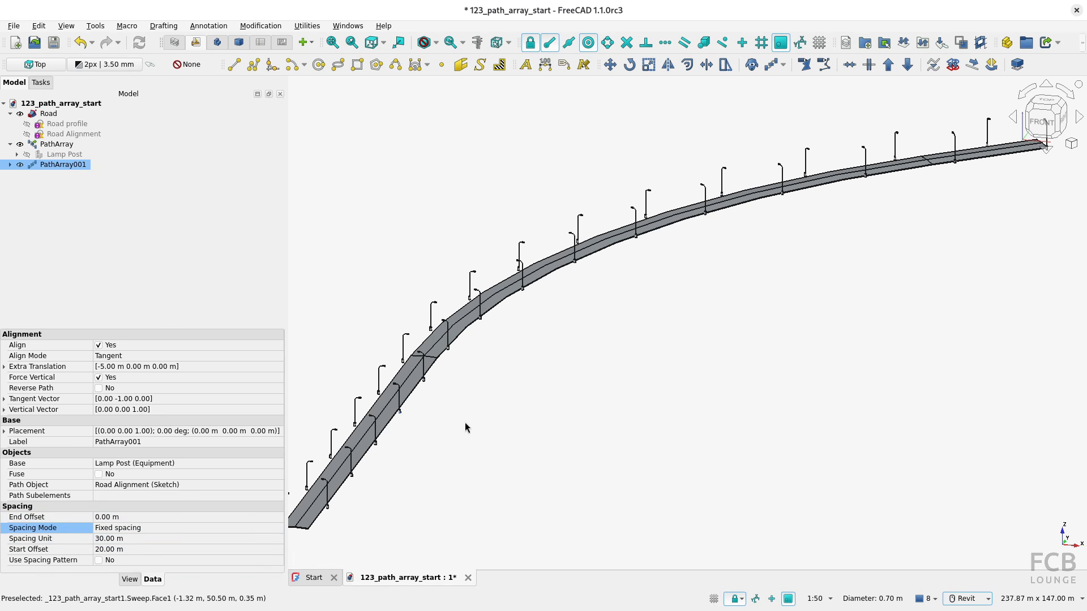
Downgrade the second path array into individual, independent lamp posts.
{"action": "scroll", "coordinate": [462, 426], "scroll_direction": "down", "scroll_amount": 4}
{"action": "middle_click_drag", "start_coordinate": [462, 426], "coordinate": [425, 453], "text": "shift"}
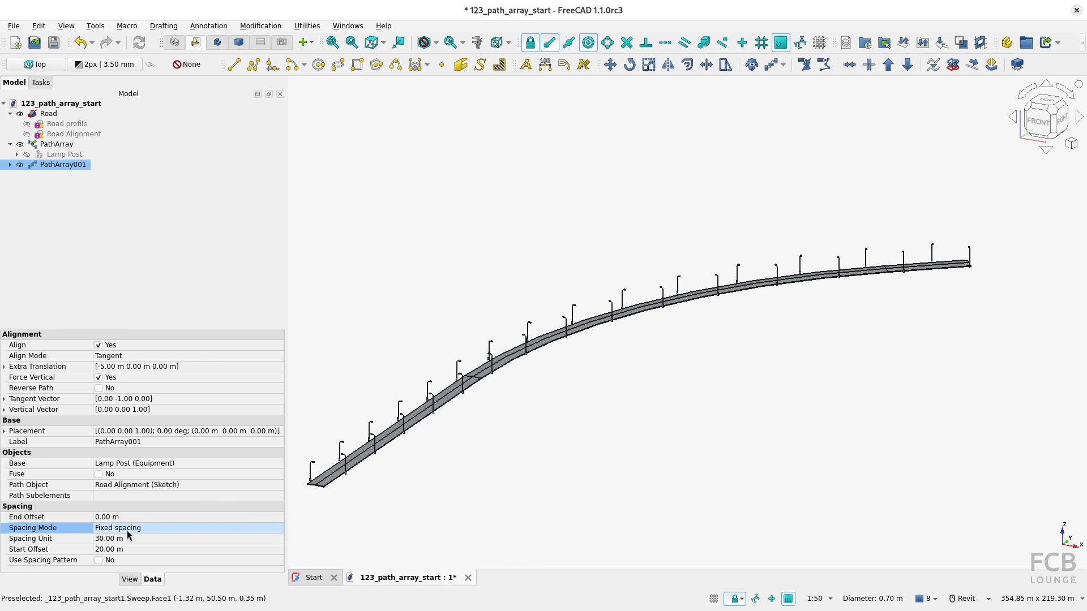
{"action": "scroll", "coordinate": [443, 425], "scroll_direction": "up", "scroll_amount": 1}
{"action": "middle_click_drag", "start_coordinate": [446, 427], "coordinate": [473, 453]}
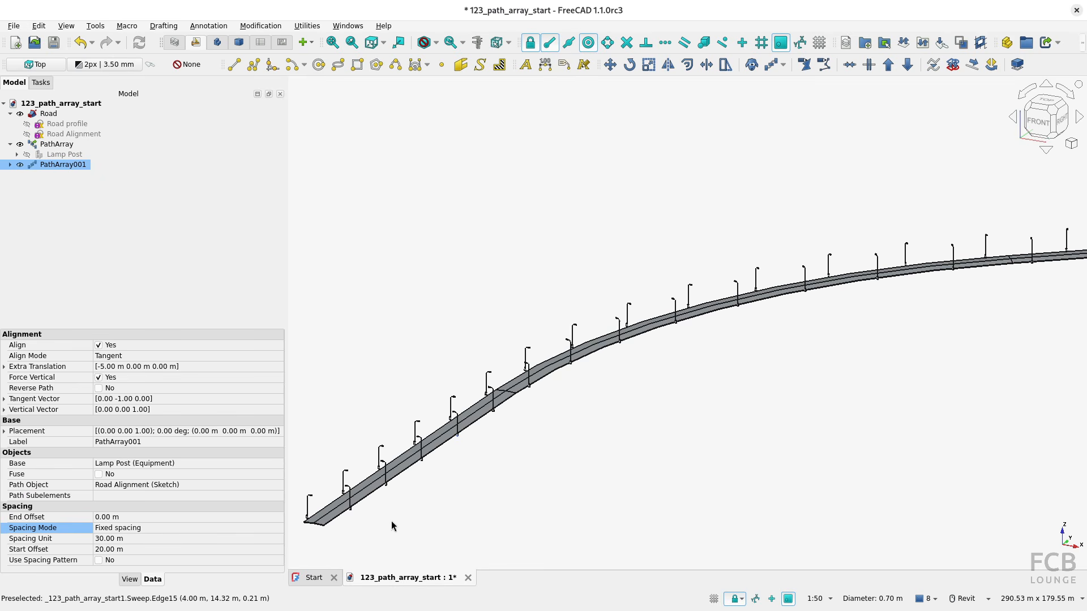
{"action": "middle_click_drag", "start_coordinate": [391, 521], "coordinate": [430, 472]}
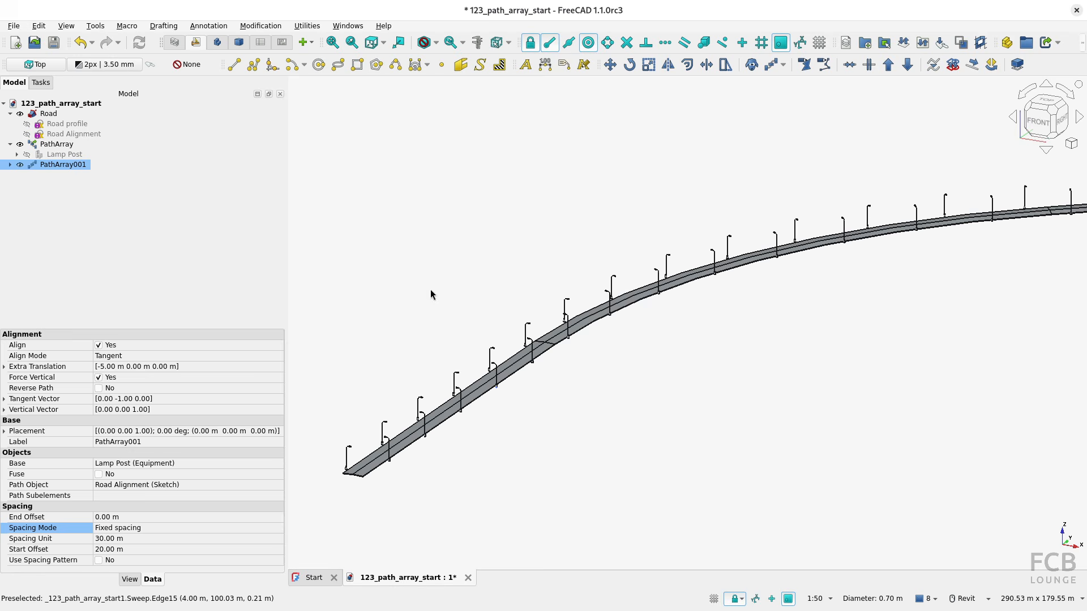
{"action": "left_click", "coordinate": [570, 344]}
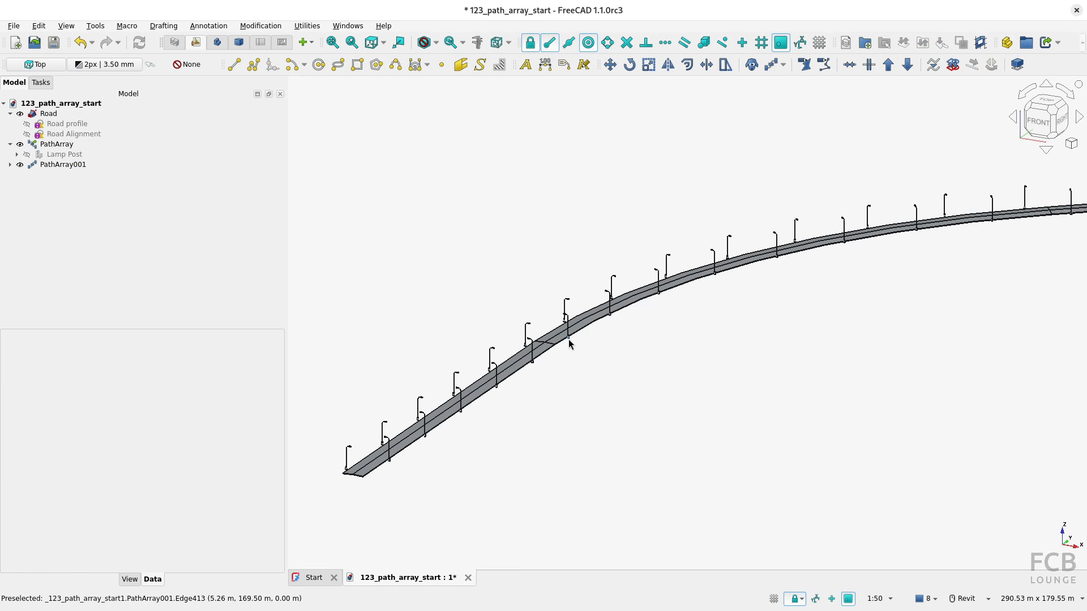
{"action": "left_click", "coordinate": [569, 344]}
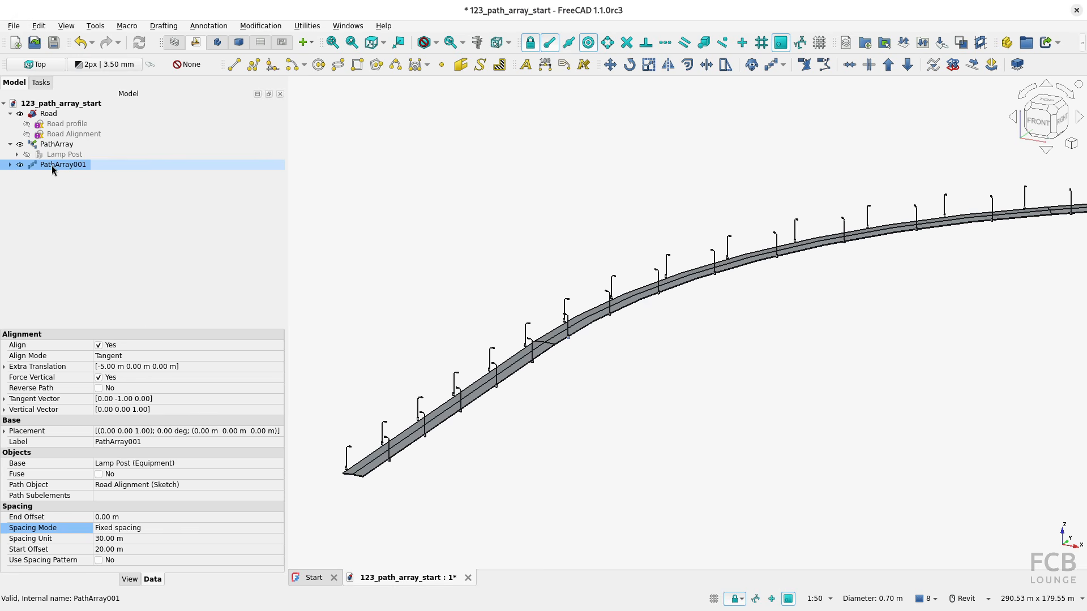
{"action": "middle_click_drag", "start_coordinate": [599, 350], "coordinate": [565, 363]}
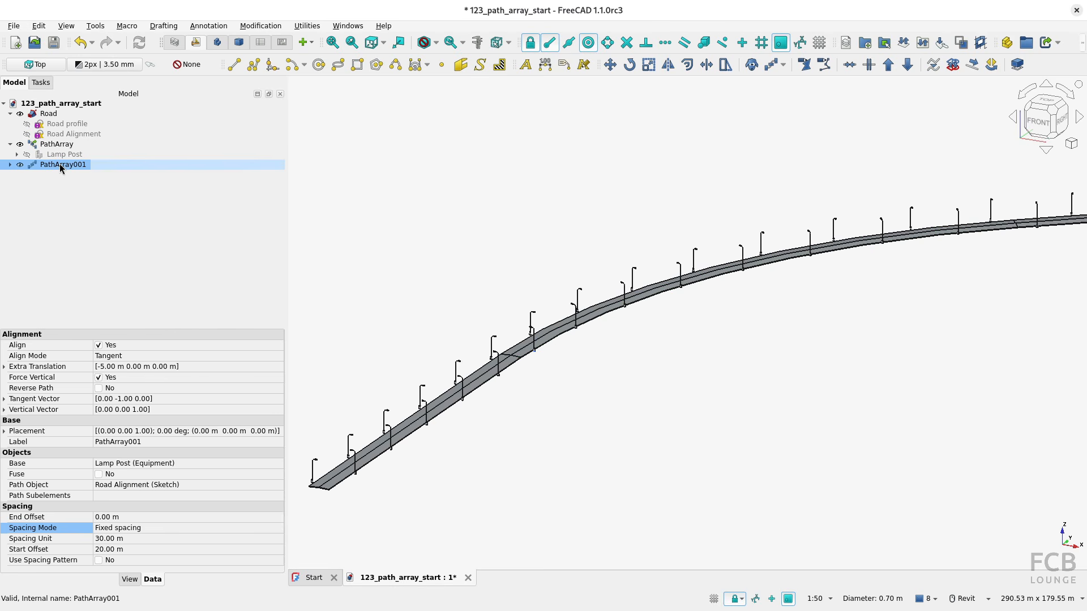
{"action": "left_click", "coordinate": [909, 65]}
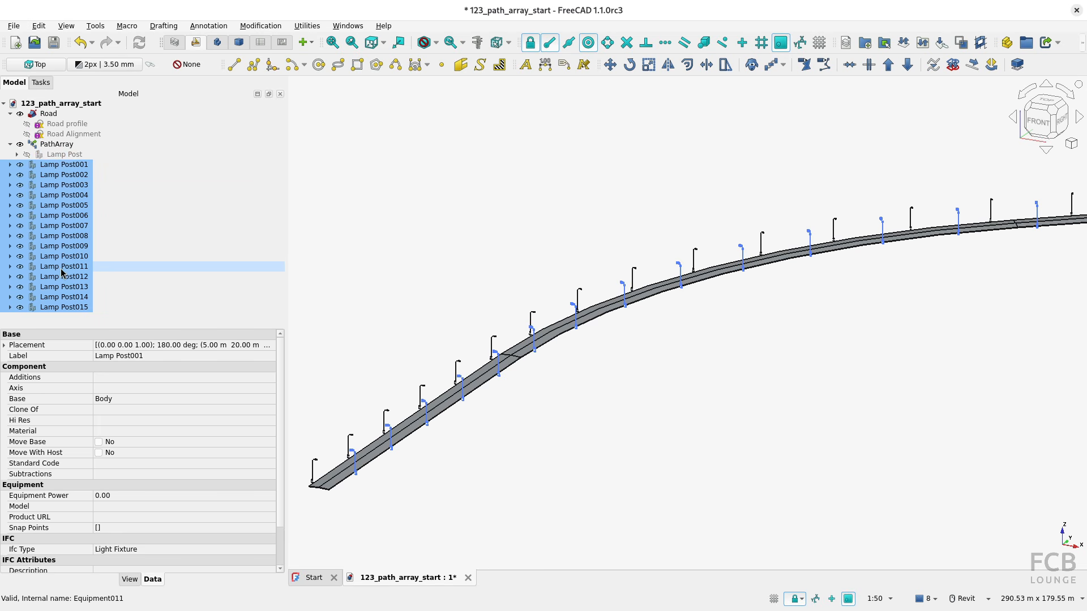
Delete Lamp Post008 from the separated lamp posts along the road.
{"action": "left_click", "coordinate": [64, 236]}
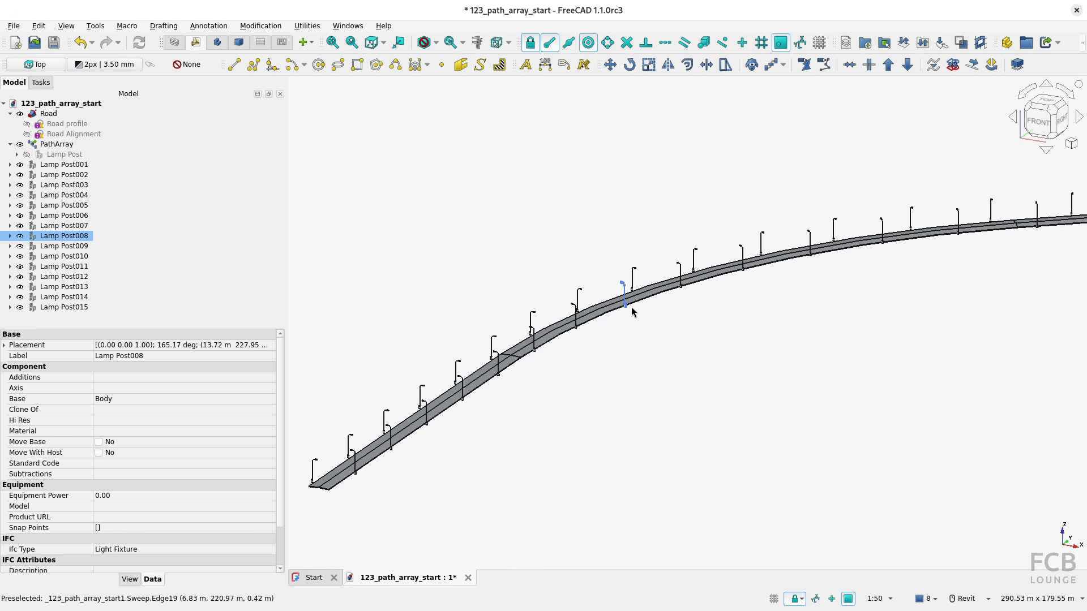
{"action": "scroll", "coordinate": [632, 312], "scroll_direction": "up", "scroll_amount": 4}
{"action": "key", "text": "Delete"}
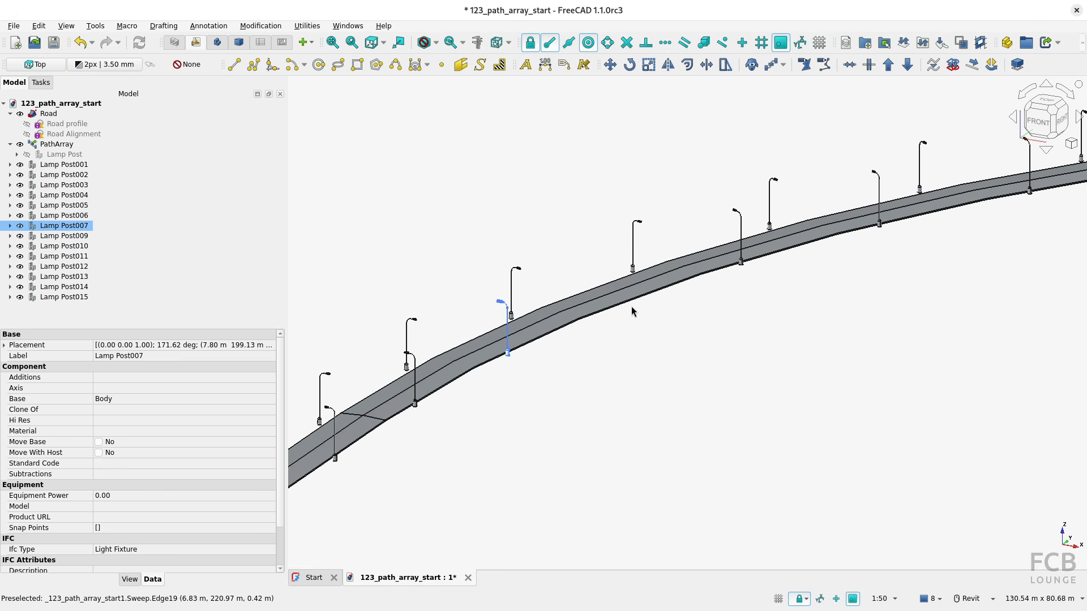
{"action": "left_click", "coordinate": [620, 355]}
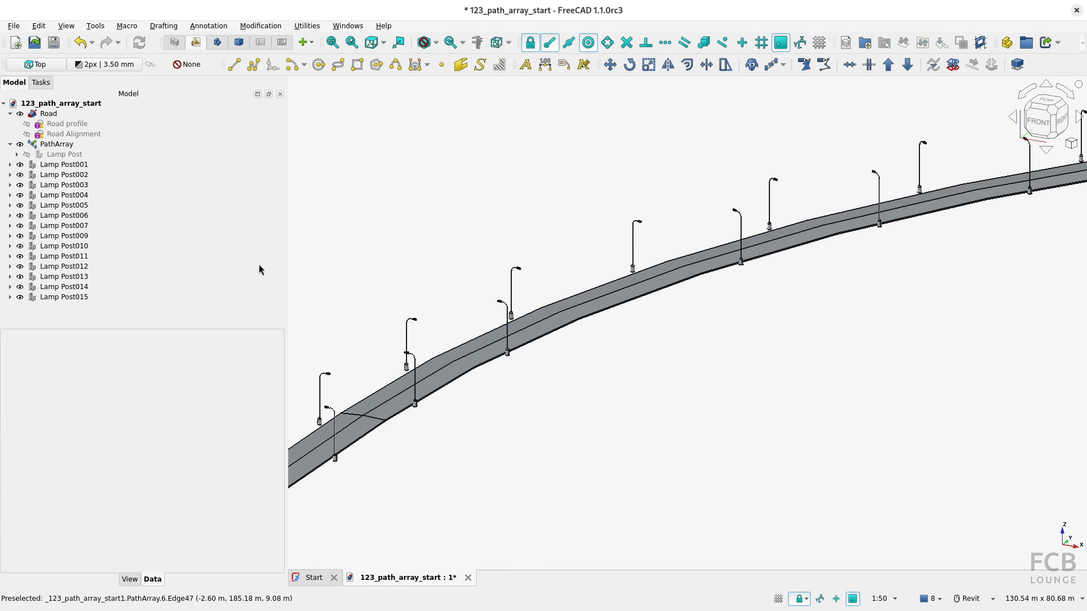
{"action": "left_click", "coordinate": [64, 164]}
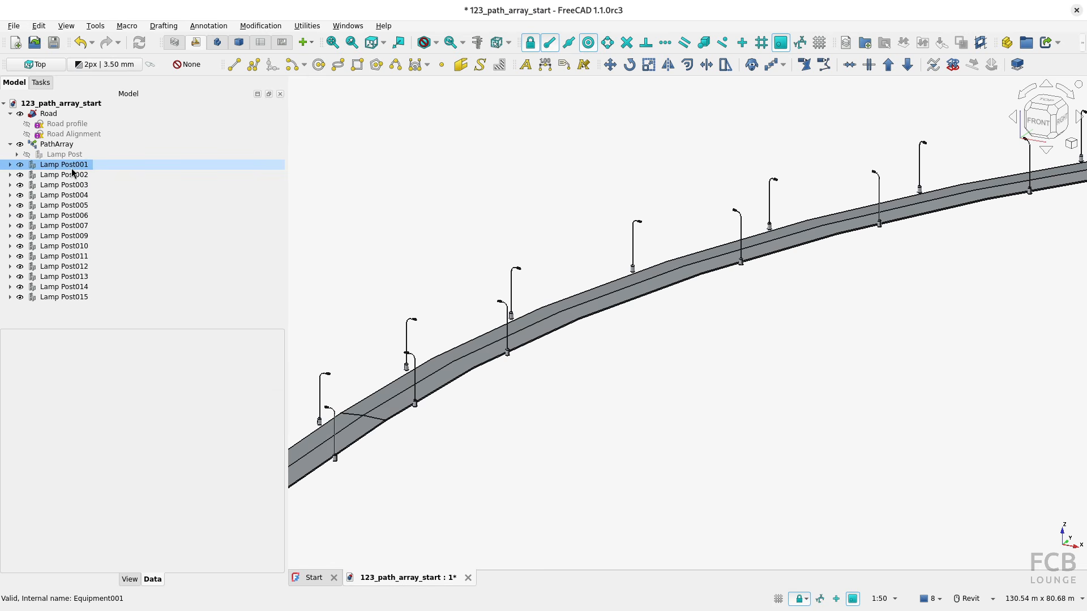
{"action": "left_click", "coordinate": [504, 417]}
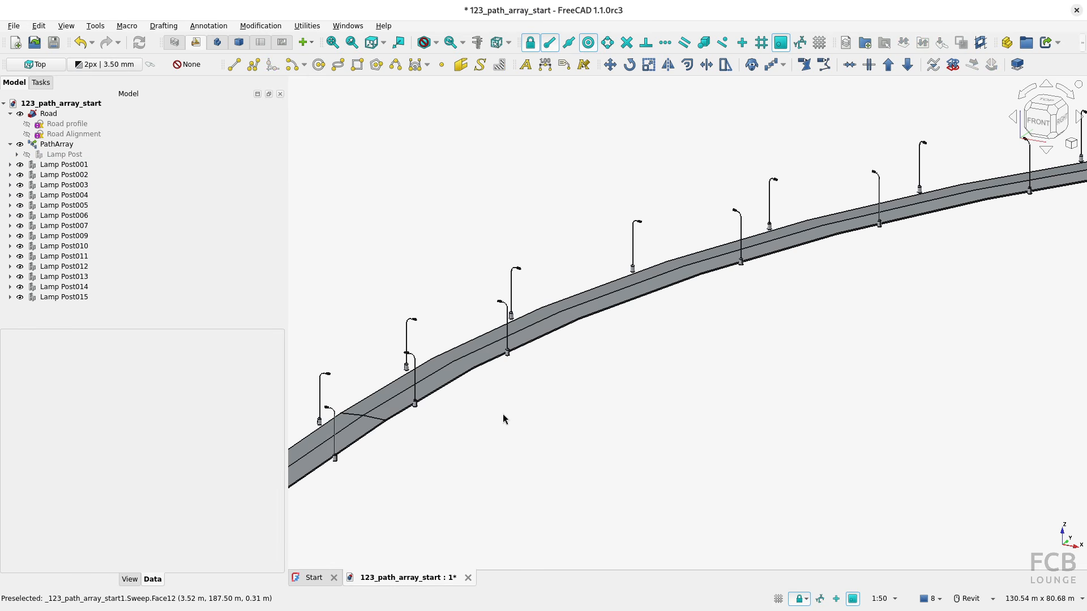
{"action": "scroll", "coordinate": [502, 413], "scroll_direction": "down", "scroll_amount": 4}
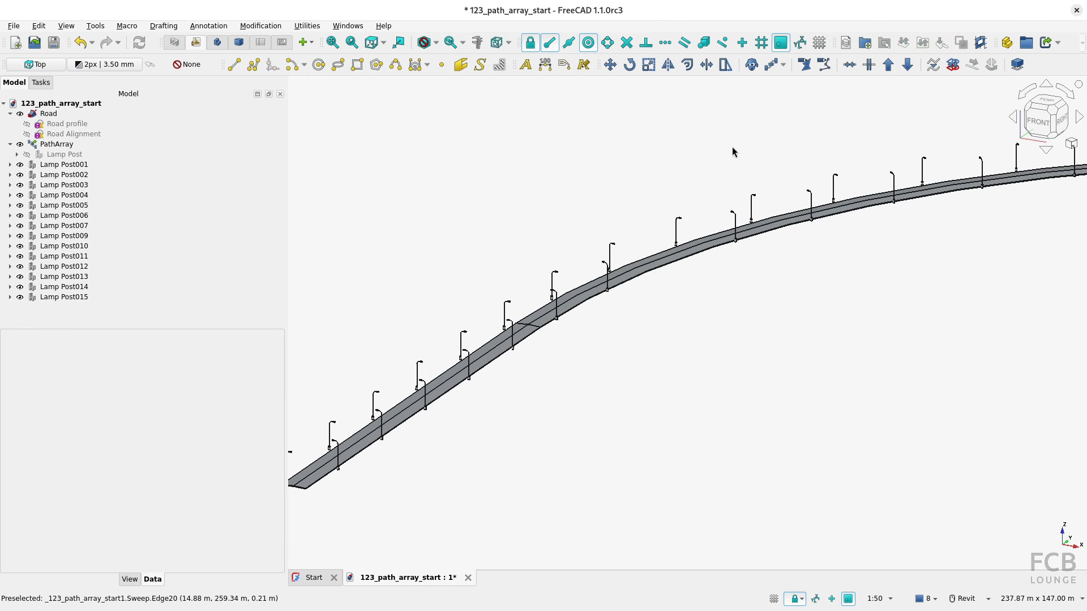
In top view, draw a straight, nearly vertical line in the empty area beside the lower end of the road.
{"action": "left_click", "coordinate": [784, 65]}
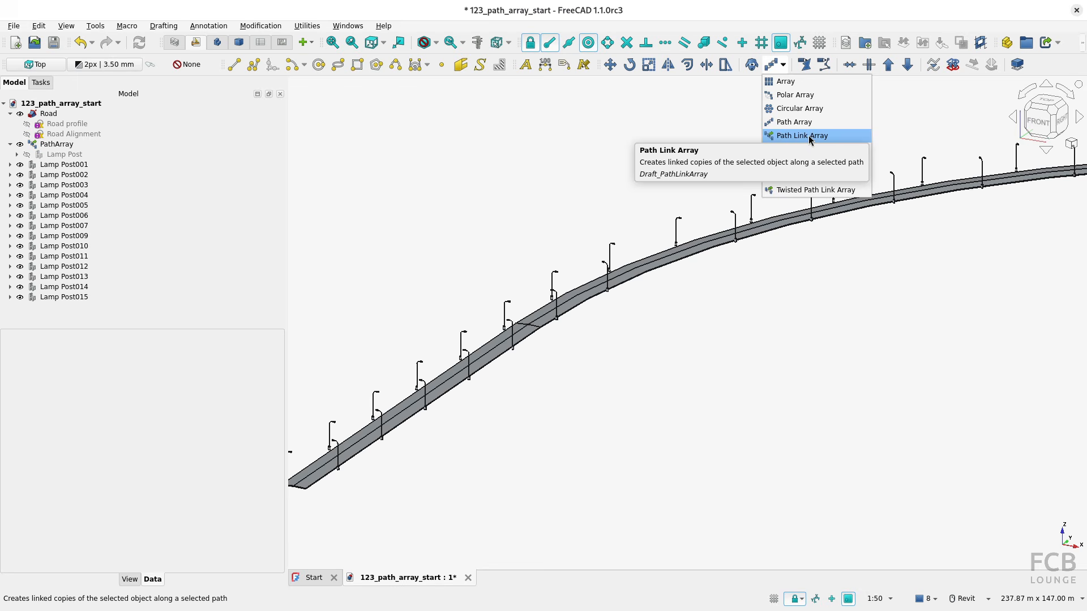
{"action": "left_click", "coordinate": [1043, 102]}
{"action": "left_click", "coordinate": [1043, 102]}
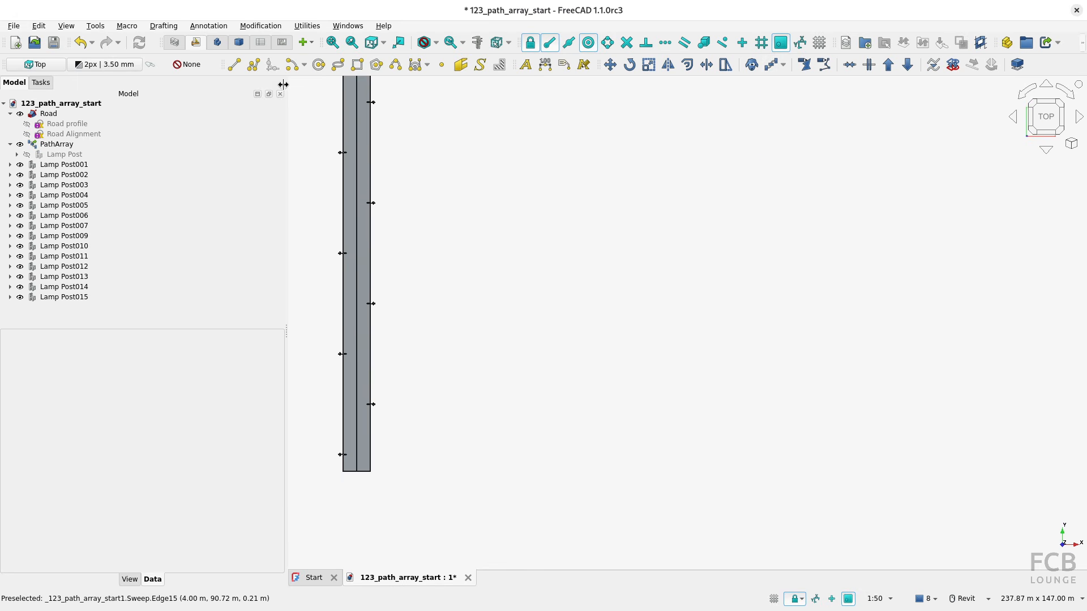
{"action": "left_click", "coordinate": [233, 64]}
{"action": "left_click", "coordinate": [521, 464]}
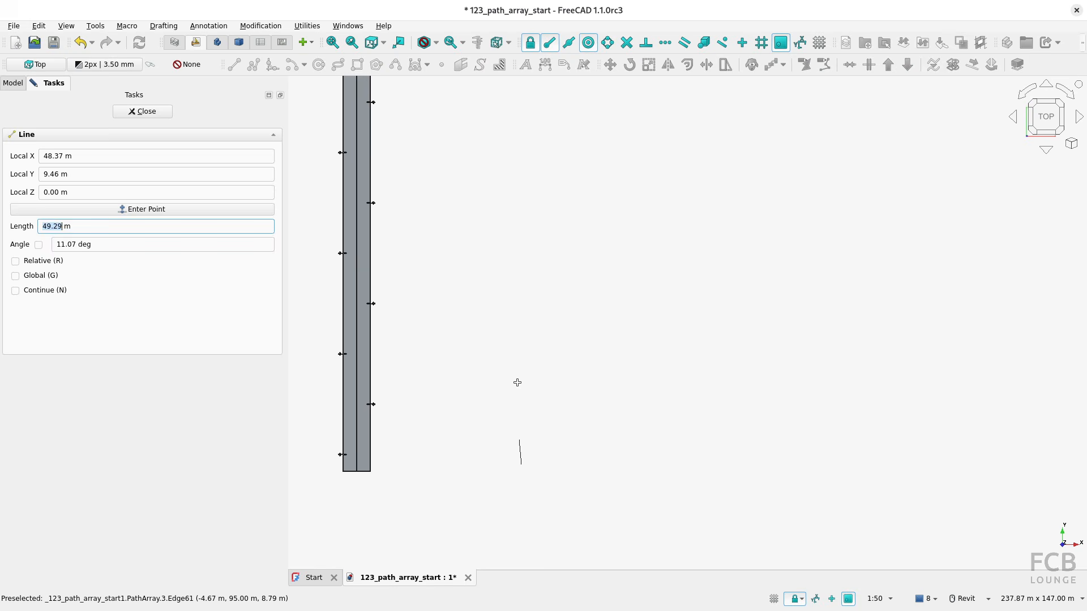
{"action": "left_click", "coordinate": [521, 337]}
Draw a filled circle of about 3.93 m radius just below the line's lower end.
{"action": "left_click", "coordinate": [319, 64]}
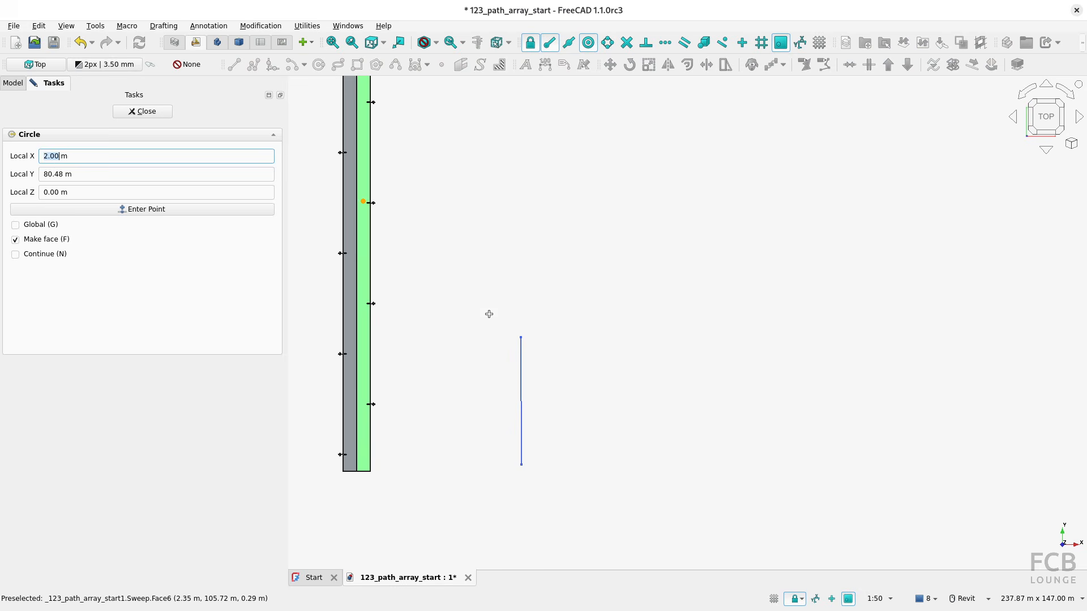
{"action": "left_click", "coordinate": [553, 488]}
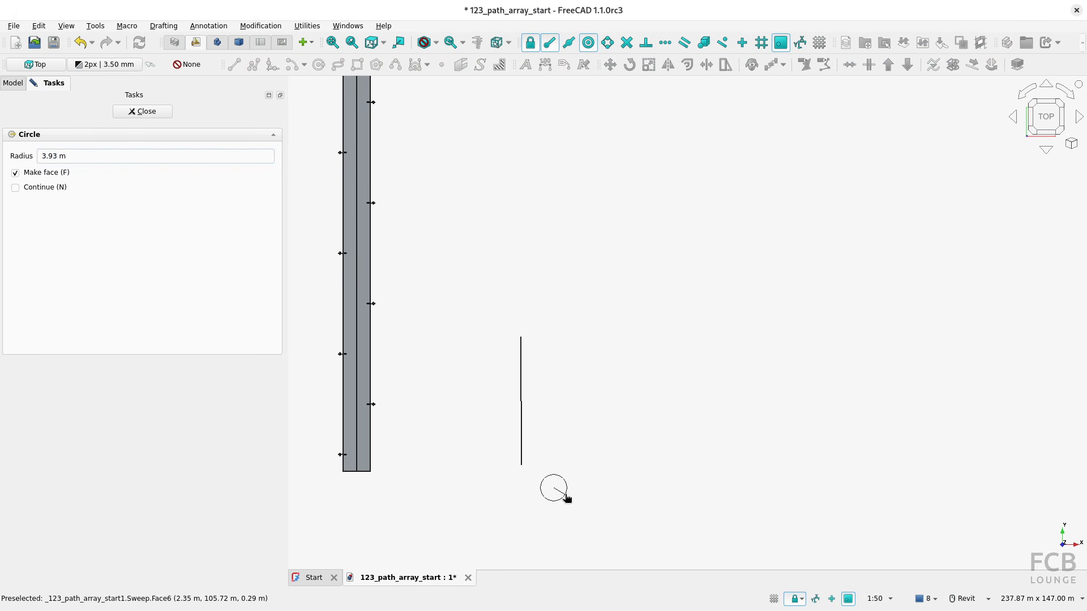
{"action": "left_click", "coordinate": [566, 498]}
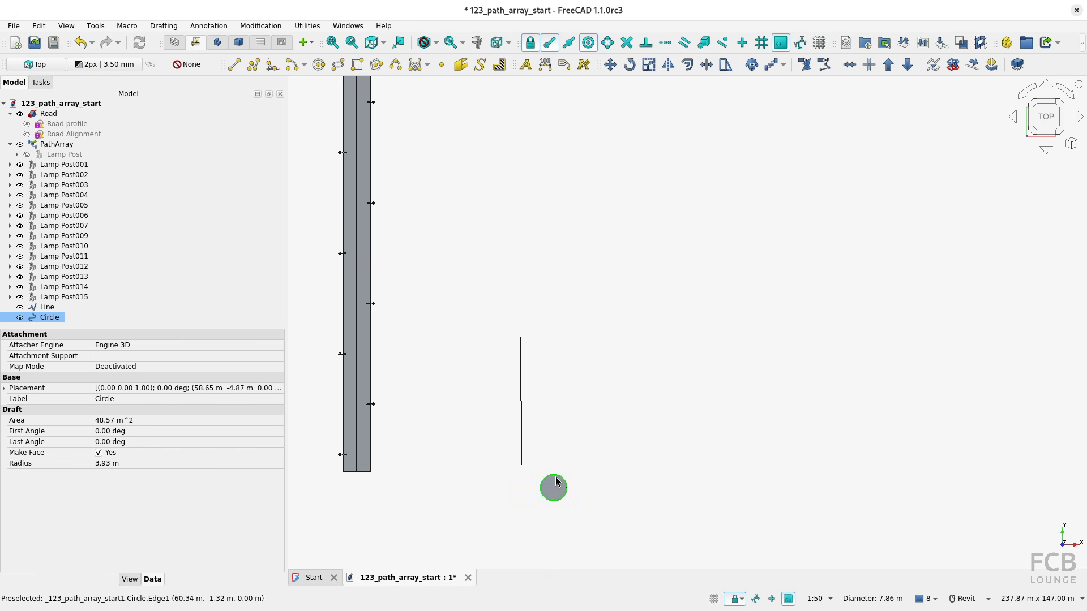
Create a Path Array of the circle along the straight line.
{"action": "left_click", "coordinate": [522, 428], "text": "ctrl"}
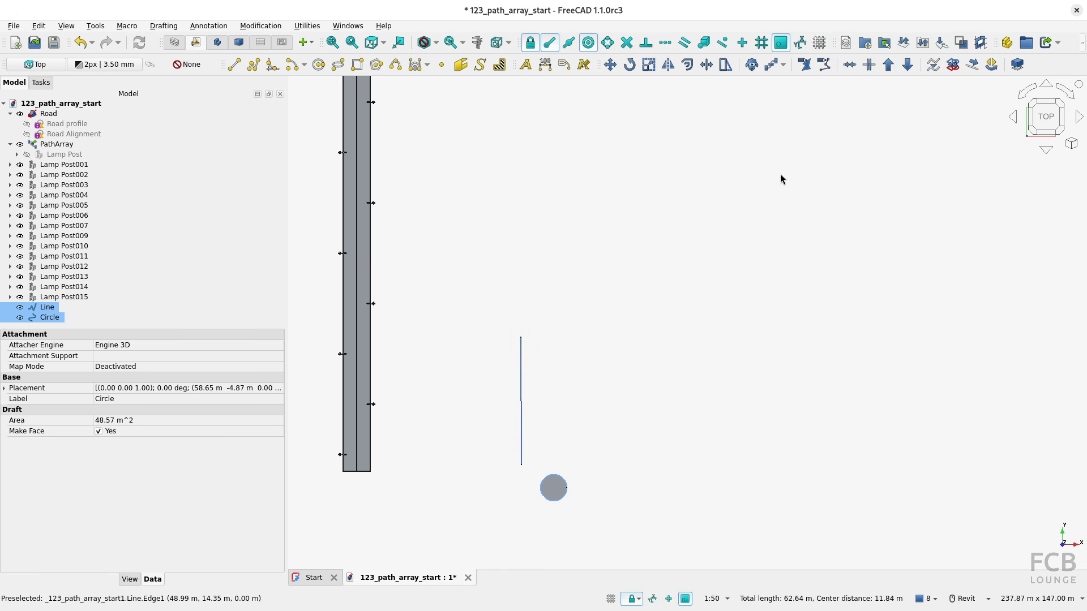
{"action": "left_click", "coordinate": [783, 64]}
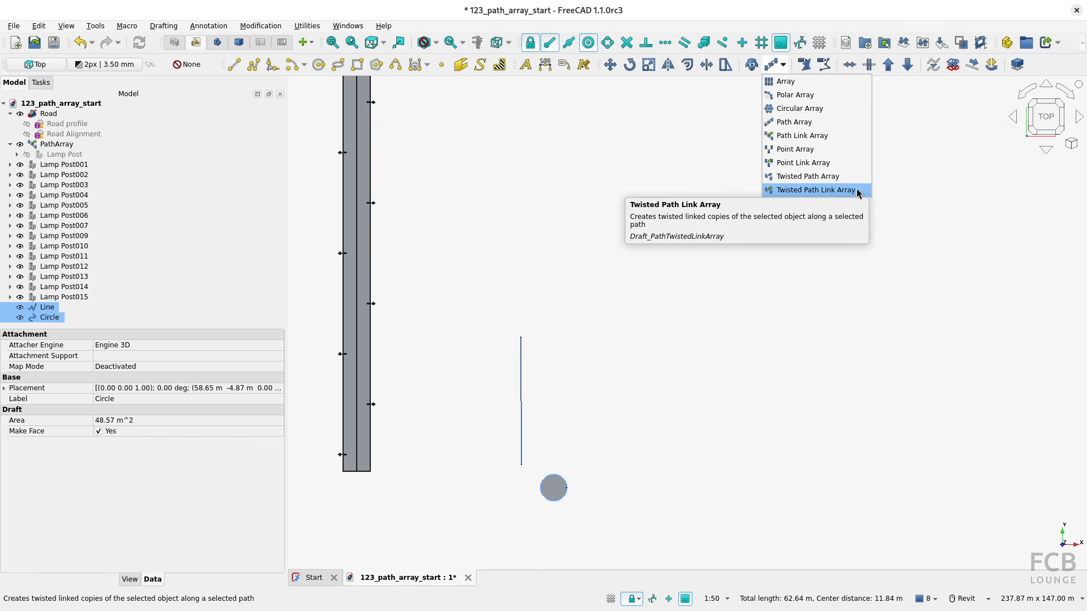
{"action": "left_click", "coordinate": [792, 123]}
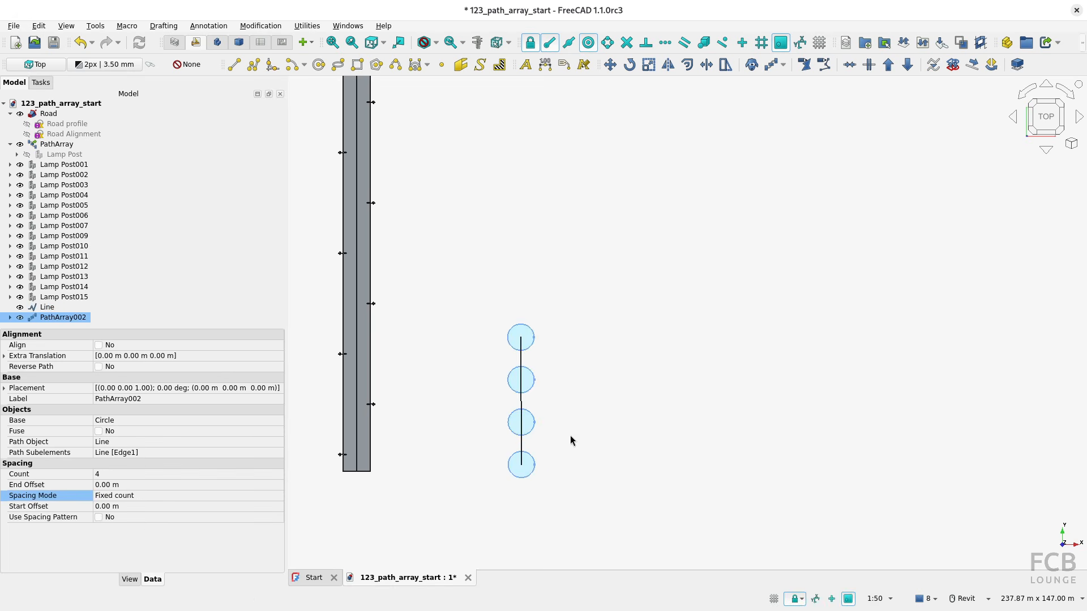
Set the circle array's count to 8.
{"action": "left_click", "coordinate": [128, 476]}
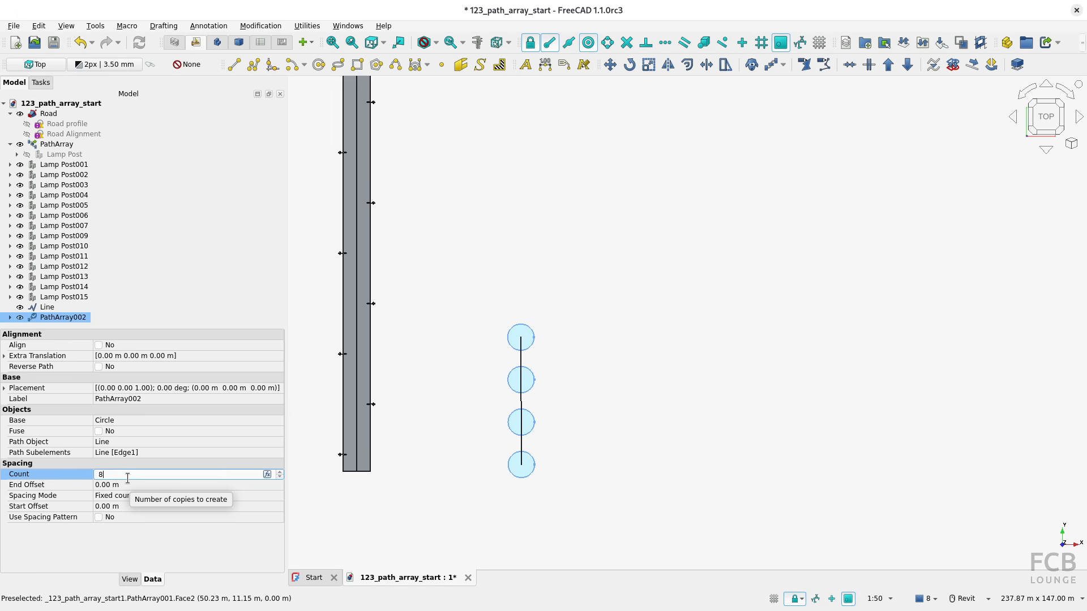
{"action": "type", "text": "8"}
{"action": "key", "text": "Return"}
{"action": "left_click", "coordinate": [417, 505]}
{"action": "scroll", "coordinate": [497, 484], "scroll_direction": "up", "scroll_amount": 3}
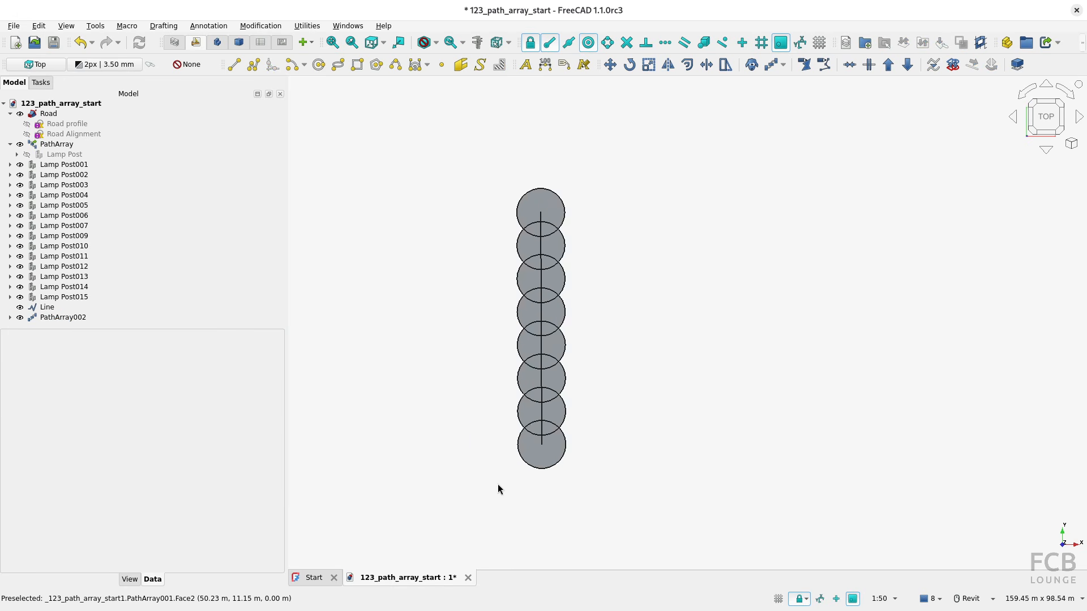
{"action": "scroll", "coordinate": [498, 485], "scroll_direction": "up", "scroll_amount": 2}
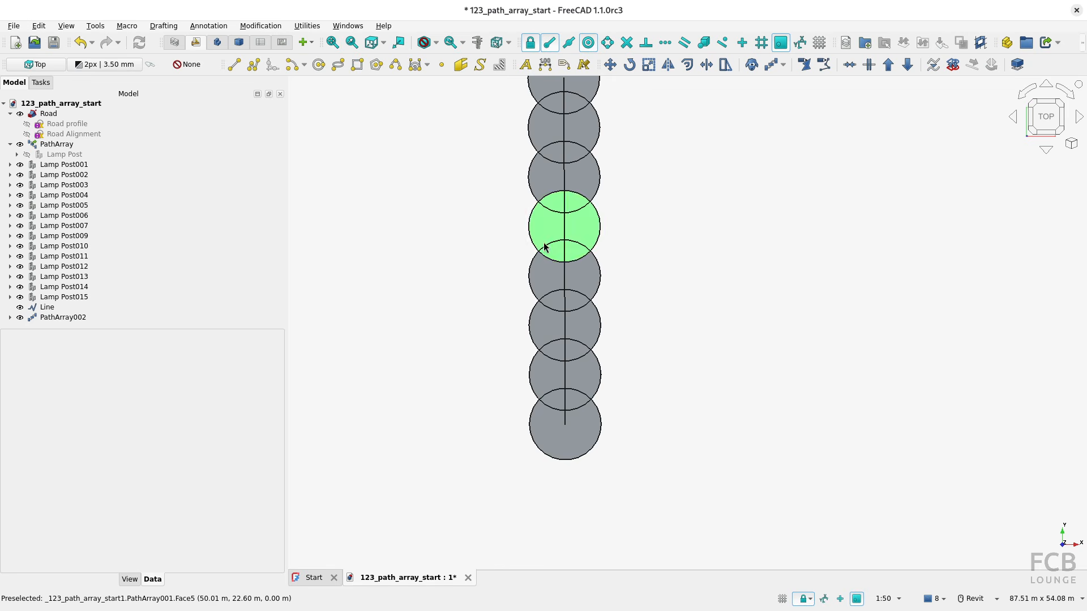
{"action": "middle_click_drag", "start_coordinate": [545, 247], "coordinate": [529, 335]}
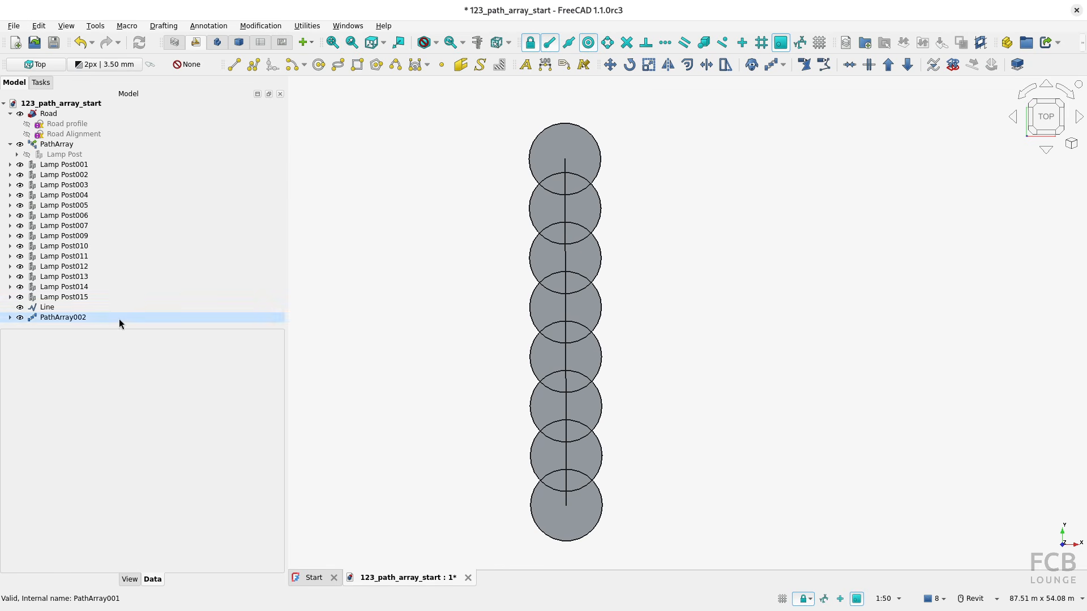
Enable Fuse on the circle array to merge its overlapping copies into one shape.
{"action": "left_click", "coordinate": [782, 64]}
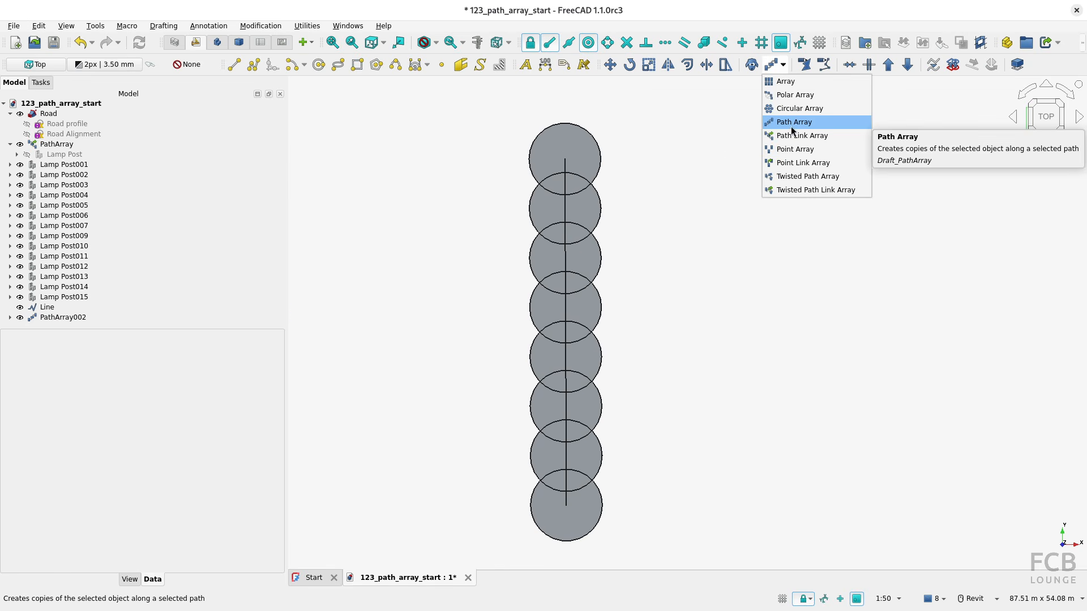
{"action": "left_click", "coordinate": [646, 239]}
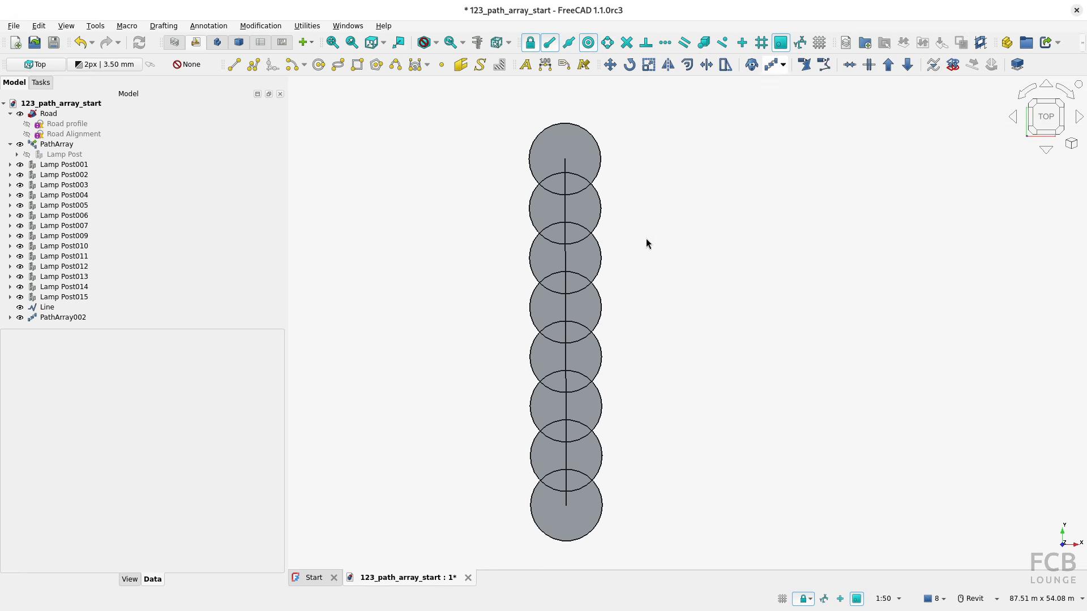
{"action": "left_click", "coordinate": [77, 320]}
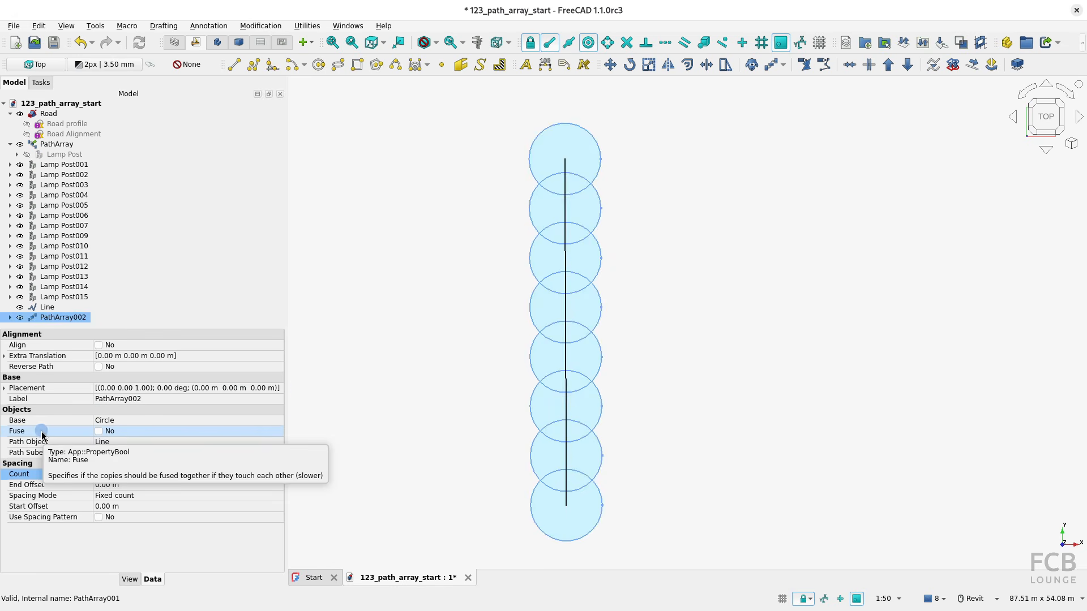
{"action": "left_click", "coordinate": [42, 435]}
{"action": "left_click", "coordinate": [98, 432]}
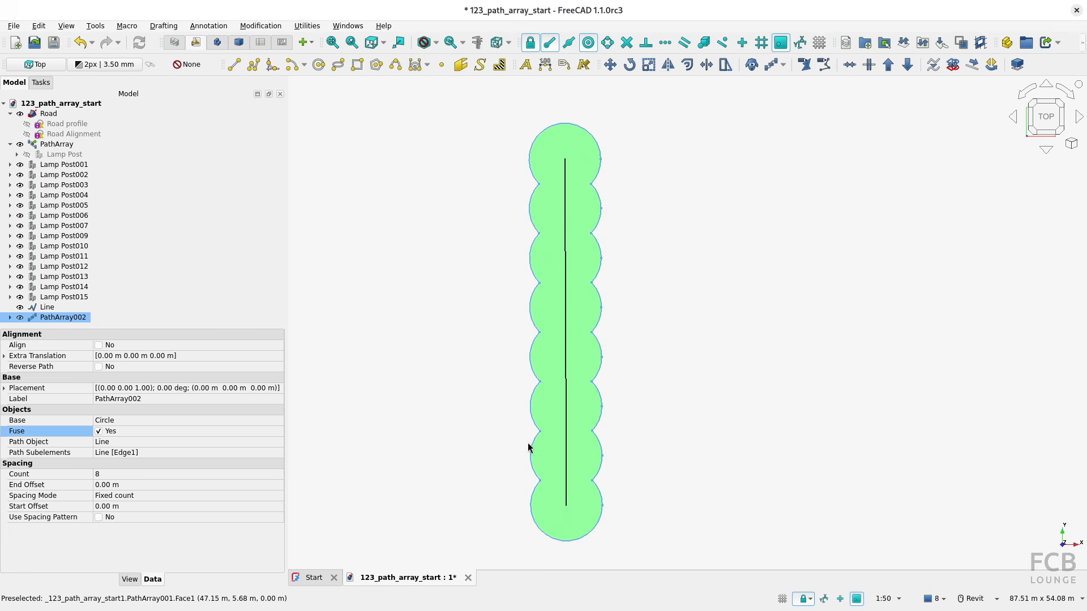
{"action": "left_click", "coordinate": [515, 469]}
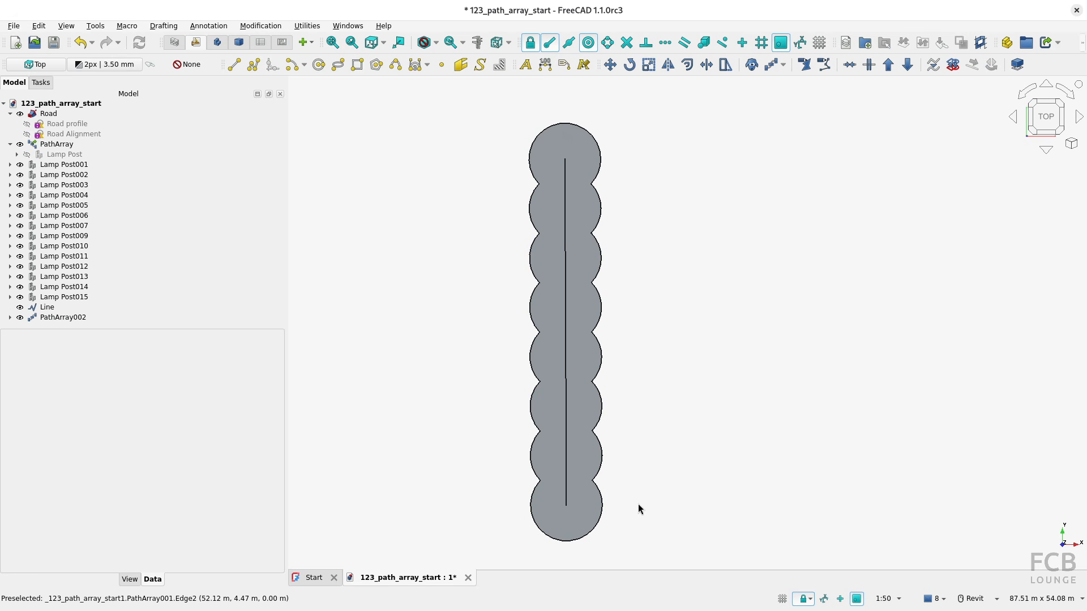
{"action": "middle_click_drag", "start_coordinate": [642, 506], "coordinate": [551, 355], "text": "shift"}
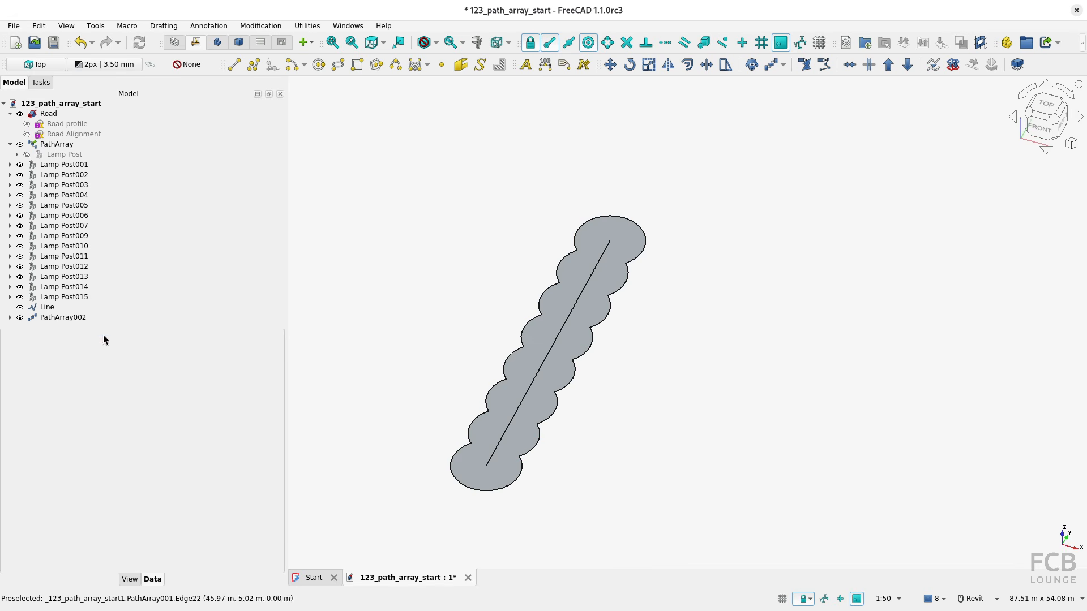
{"action": "left_click", "coordinate": [78, 320]}
{"action": "left_click", "coordinate": [105, 432]}
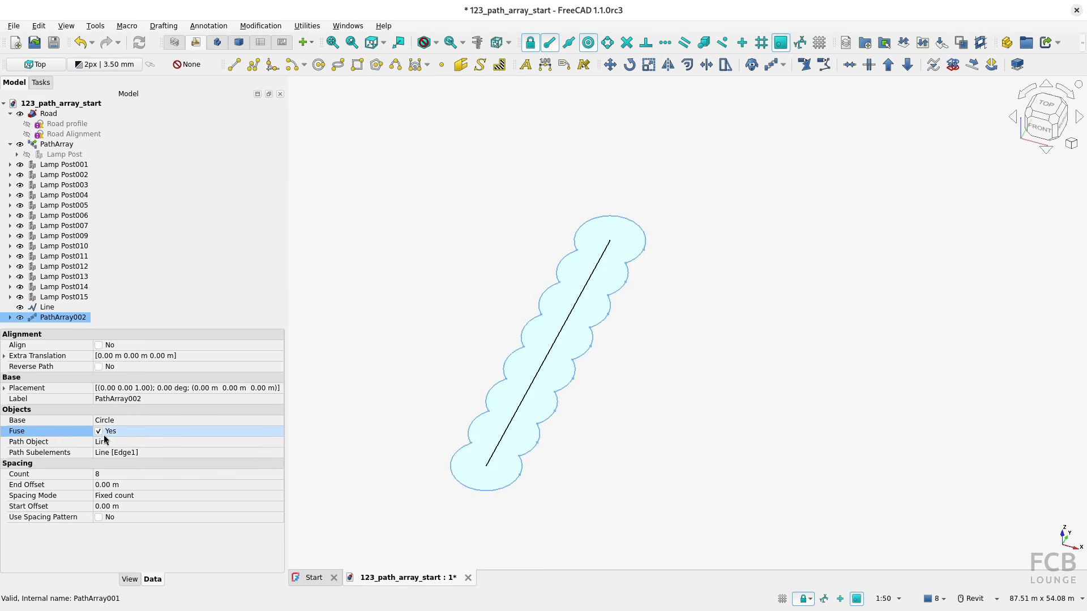
{"action": "left_click", "coordinate": [722, 185]}
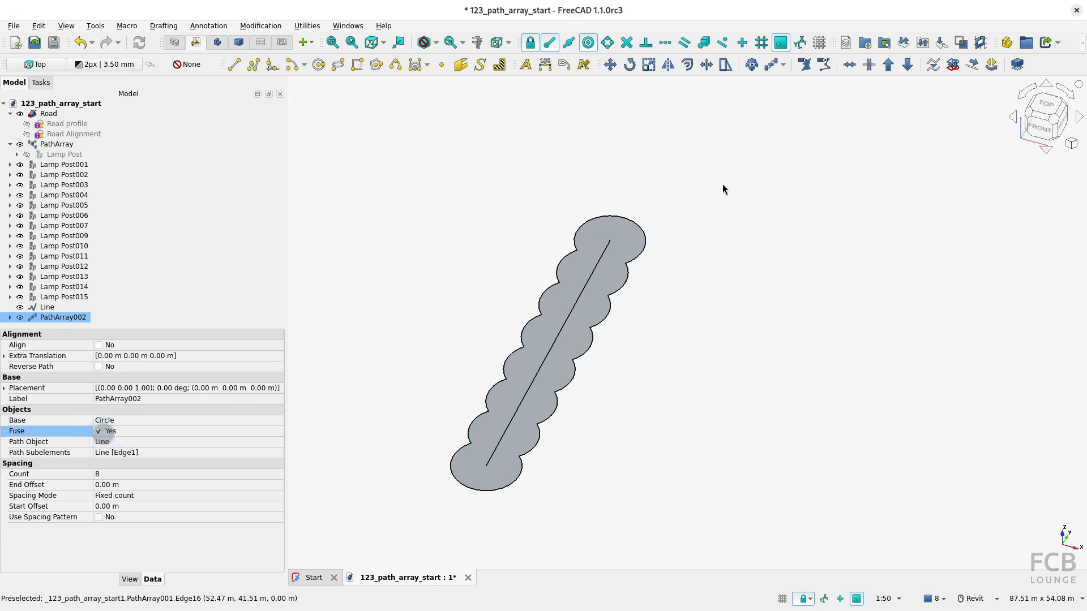
{"action": "left_click", "coordinate": [783, 64]}
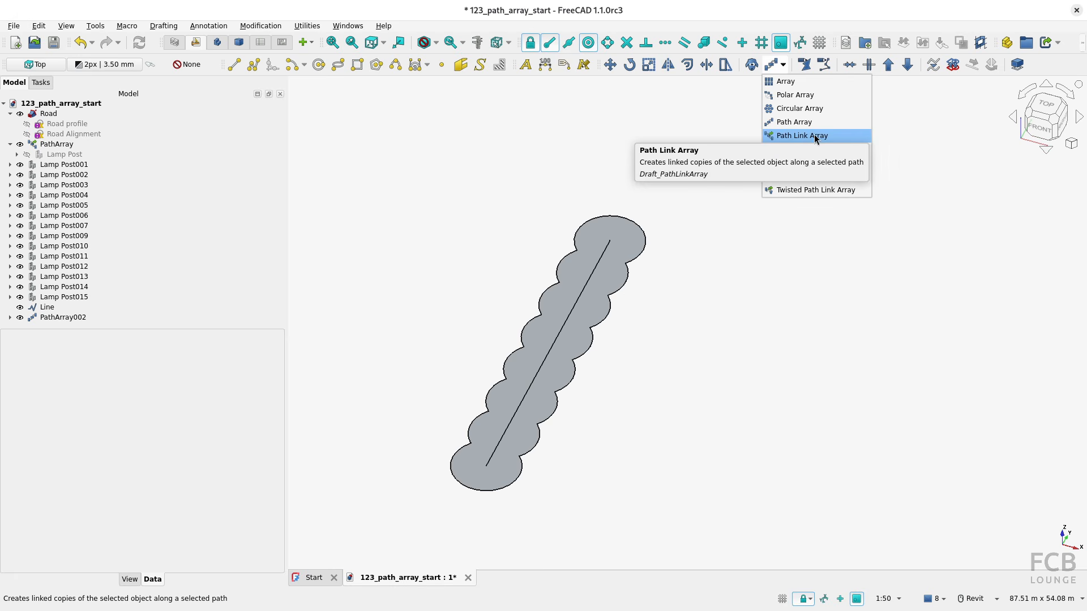
Examine the curved road with lamp posts along both sides, starting from the fused circle array.
{"action": "left_click", "coordinate": [623, 353]}
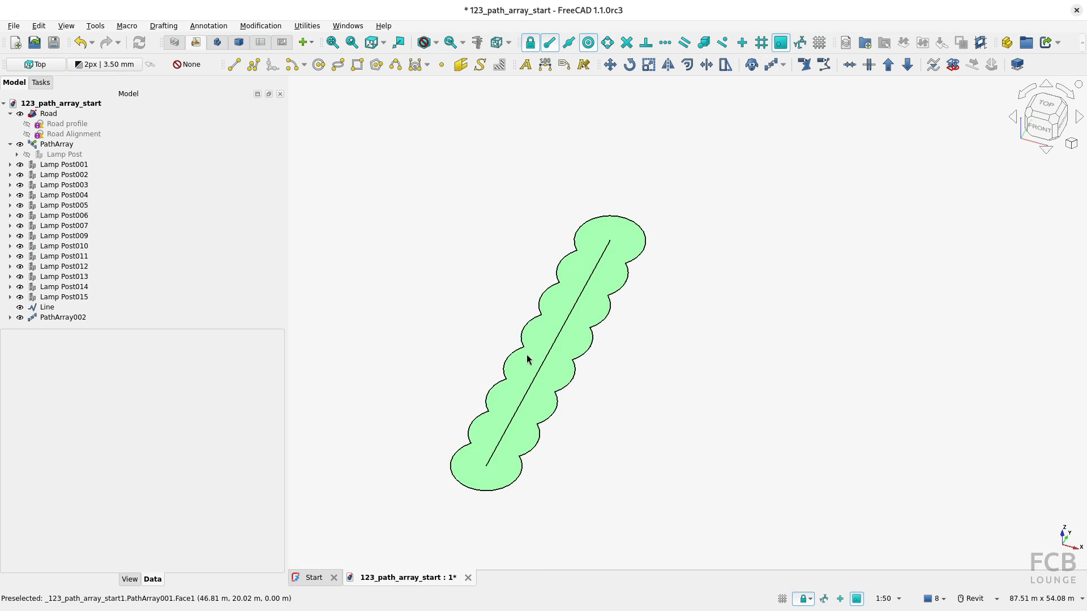
{"action": "scroll", "coordinate": [526, 355], "scroll_direction": "down", "scroll_amount": 6}
{"action": "scroll", "coordinate": [527, 358], "scroll_direction": "up", "scroll_amount": 3}
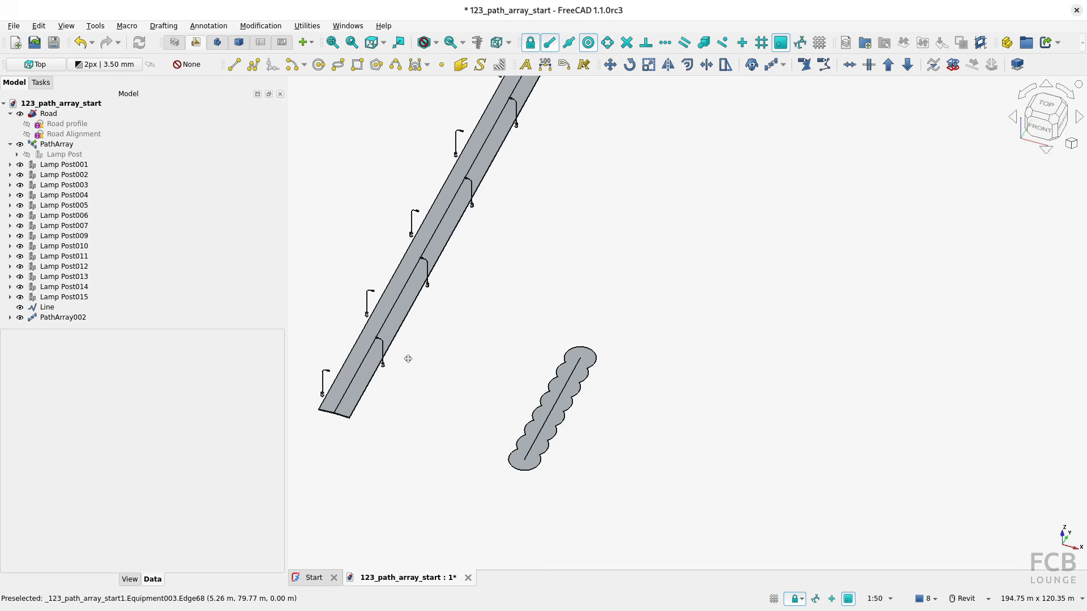
{"action": "middle_click_drag", "start_coordinate": [515, 352], "coordinate": [532, 312], "text": "shift"}
{"action": "scroll", "coordinate": [548, 331], "scroll_direction": "up", "scroll_amount": 2}
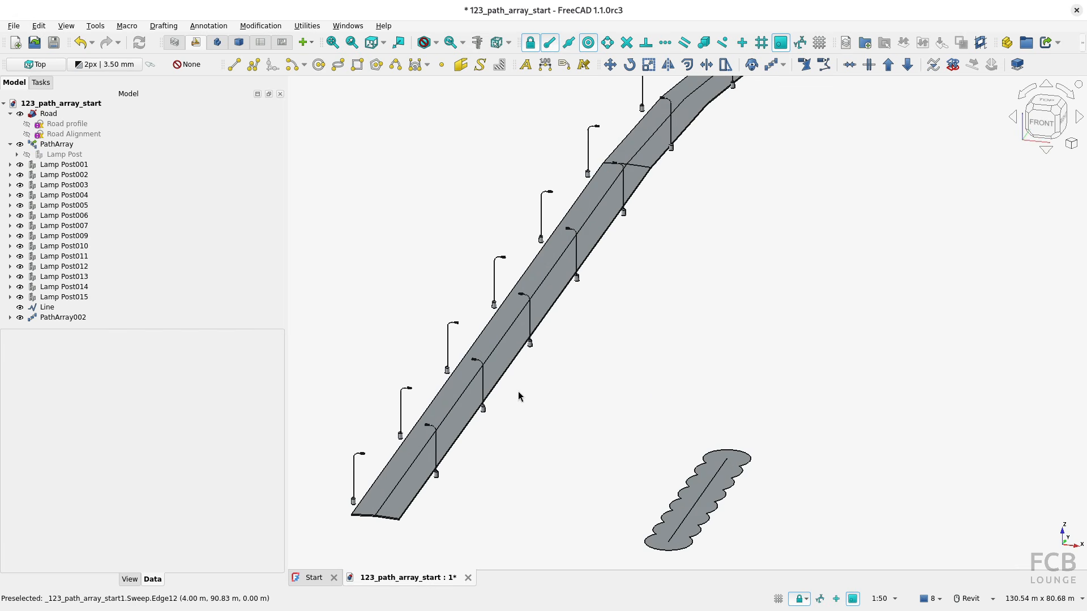
{"action": "middle_click_drag", "start_coordinate": [505, 418], "coordinate": [583, 400]}
{"action": "scroll", "coordinate": [525, 414], "scroll_direction": "up", "scroll_amount": 1}
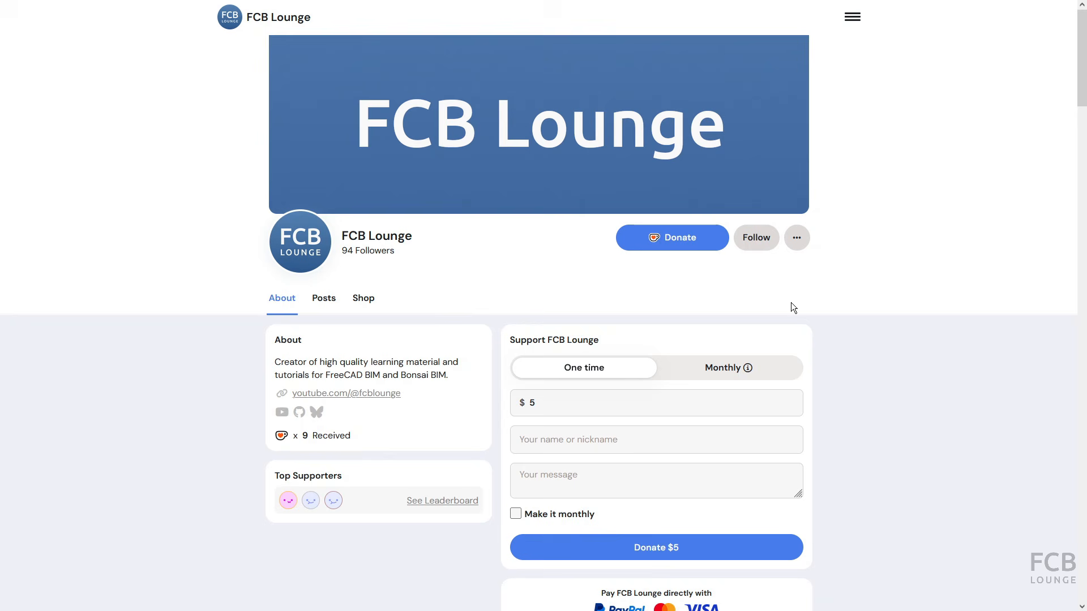
On the FCB Lounge donation page, fill in a one-time $10 donation with the supporter's nickname and the message "Thank you".
{"action": "left_click", "coordinate": [547, 407]}
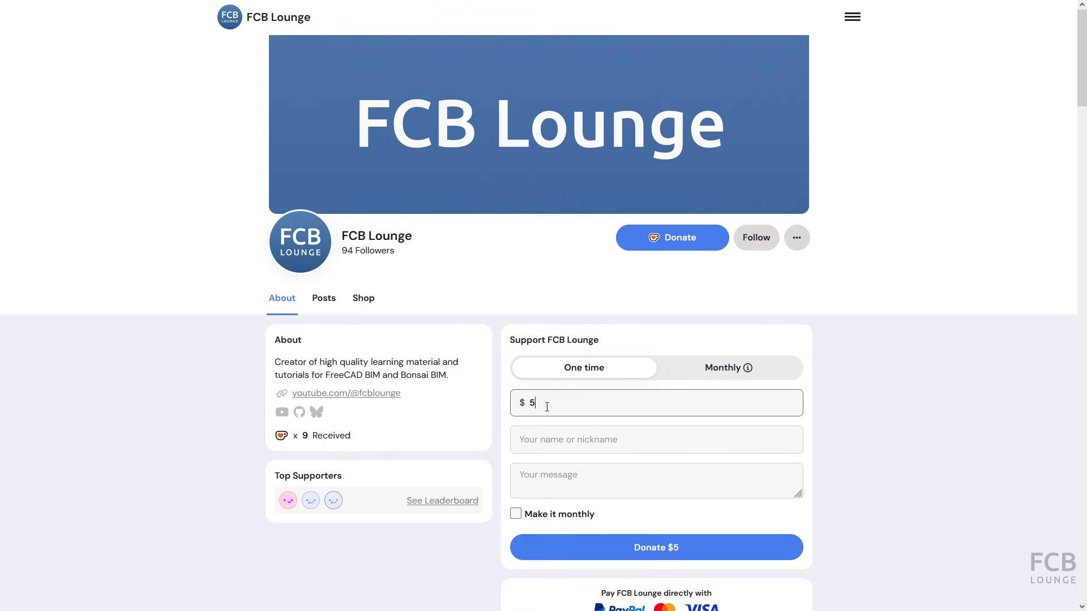
{"action": "key", "text": "BackSpace"}
{"action": "type", "text": "10"}
{"action": "left_click", "coordinate": [537, 441]}
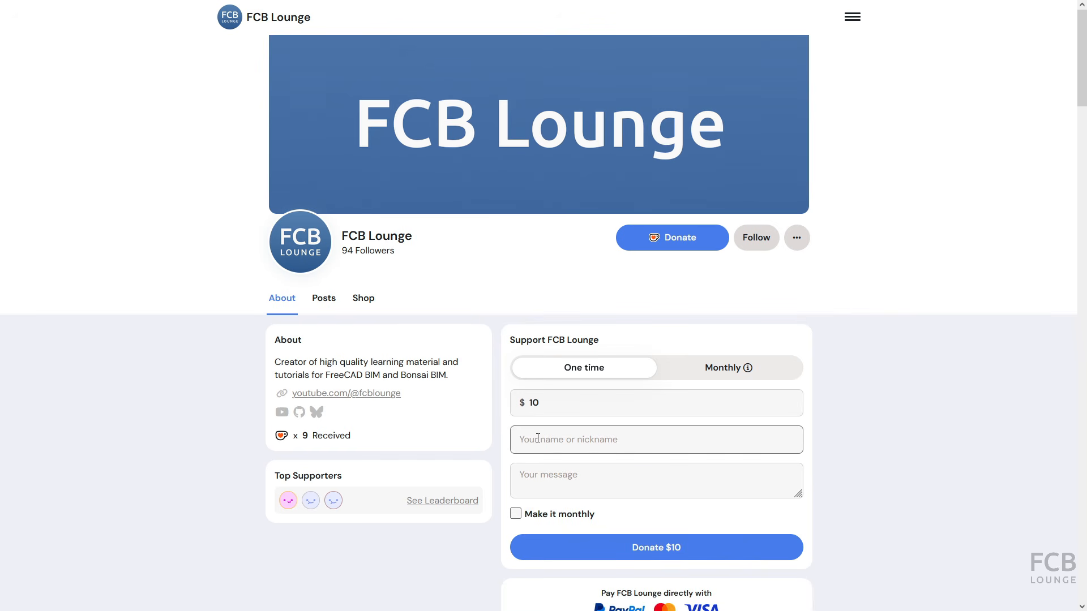
{"action": "type", "text": "Nick"}
{"action": "left_click", "coordinate": [569, 488]}
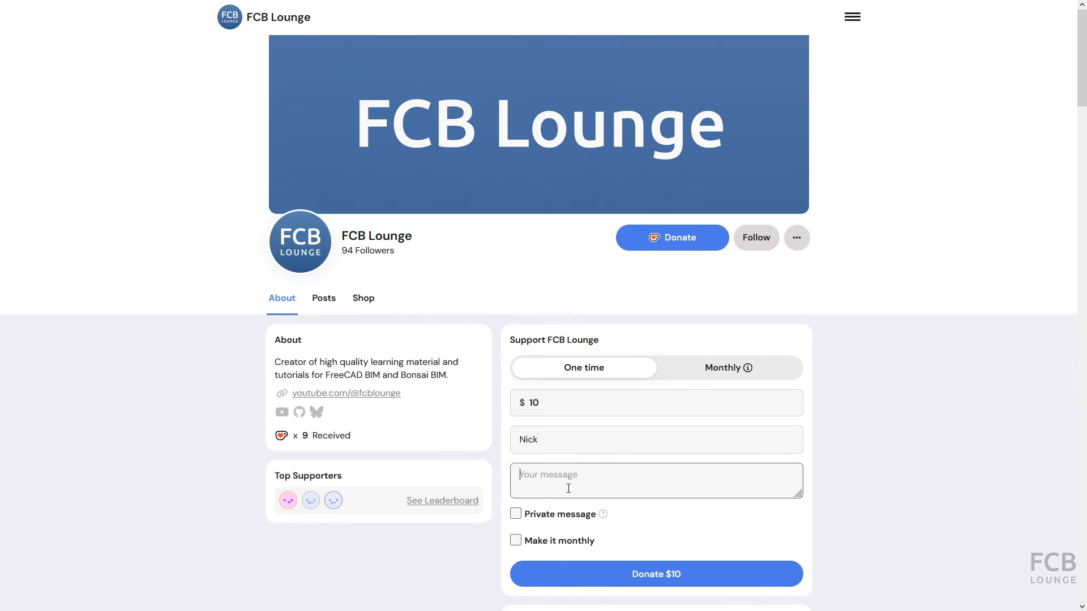
{"action": "type", "text": "Thank you"}
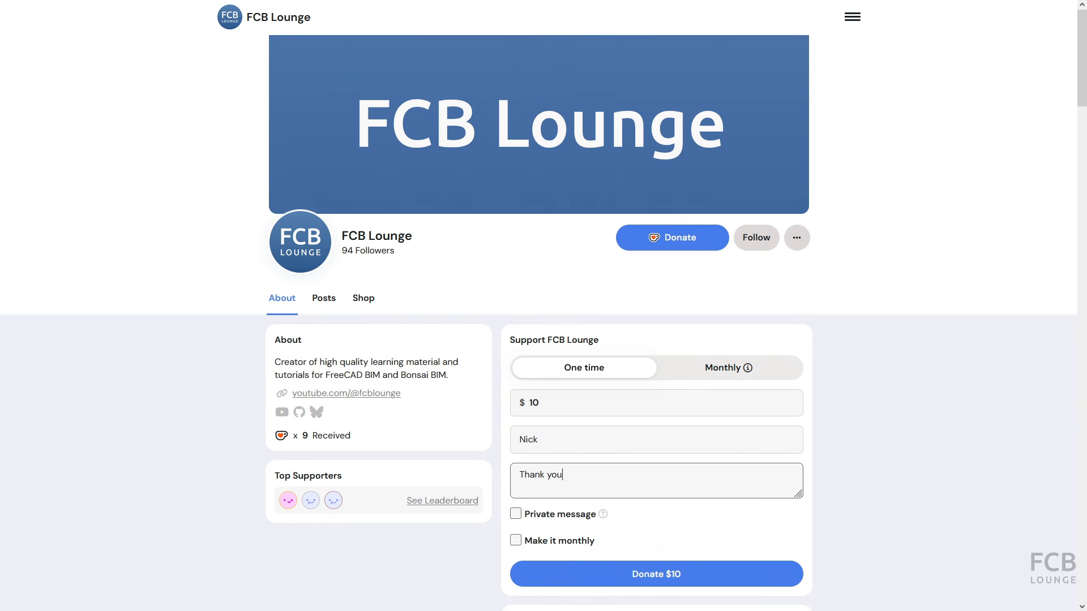